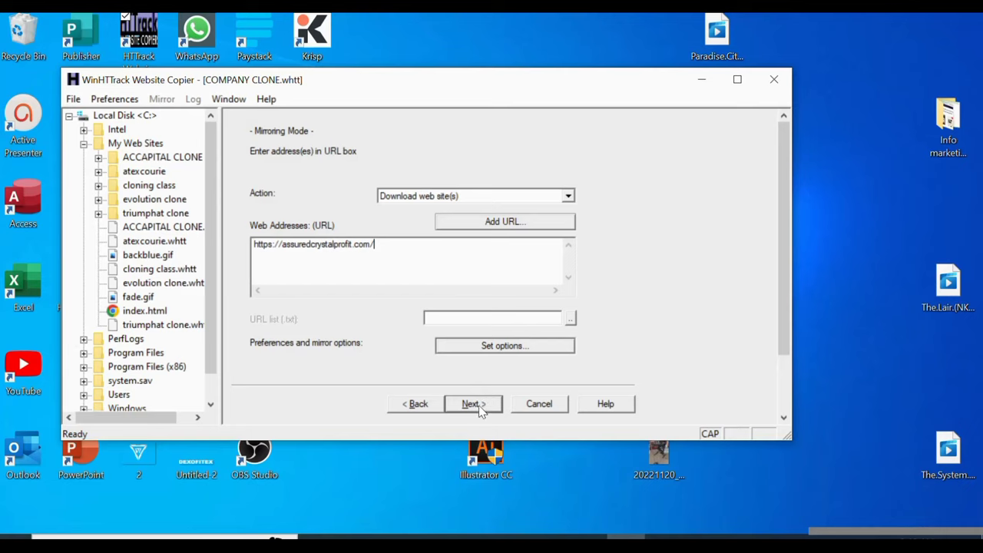
{"action": "left_click", "coordinate": [473, 404]}
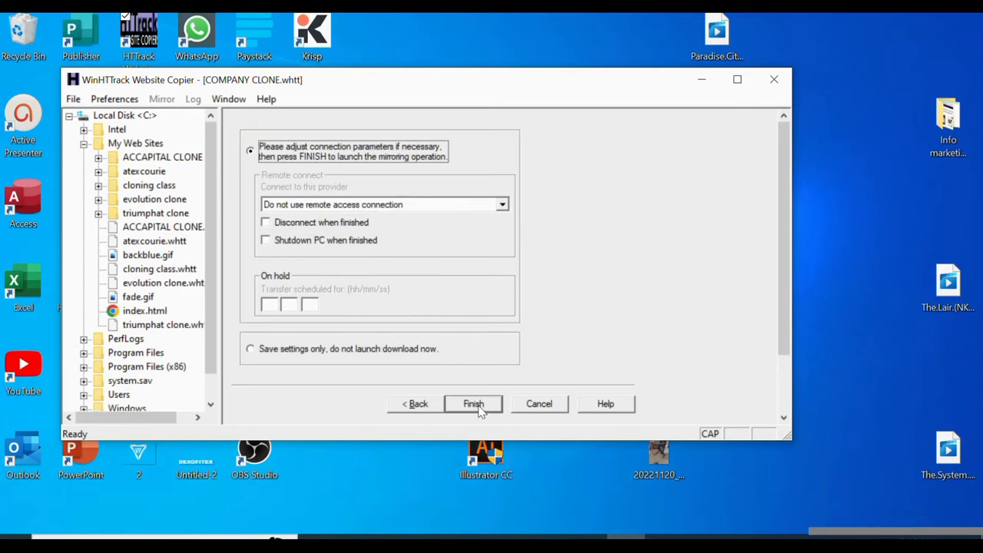
{"action": "left_click", "coordinate": [477, 409]}
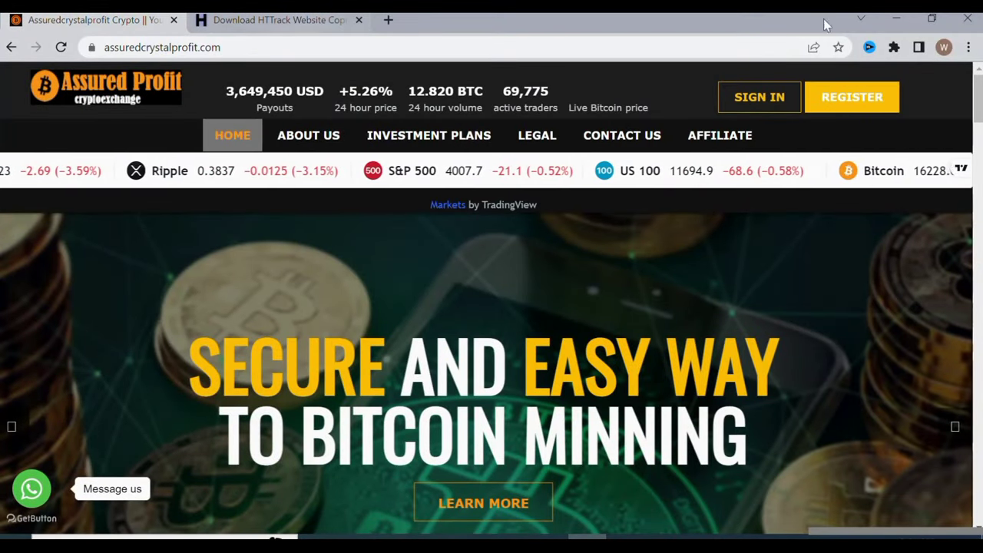
{"action": "left_click", "coordinate": [969, 23]}
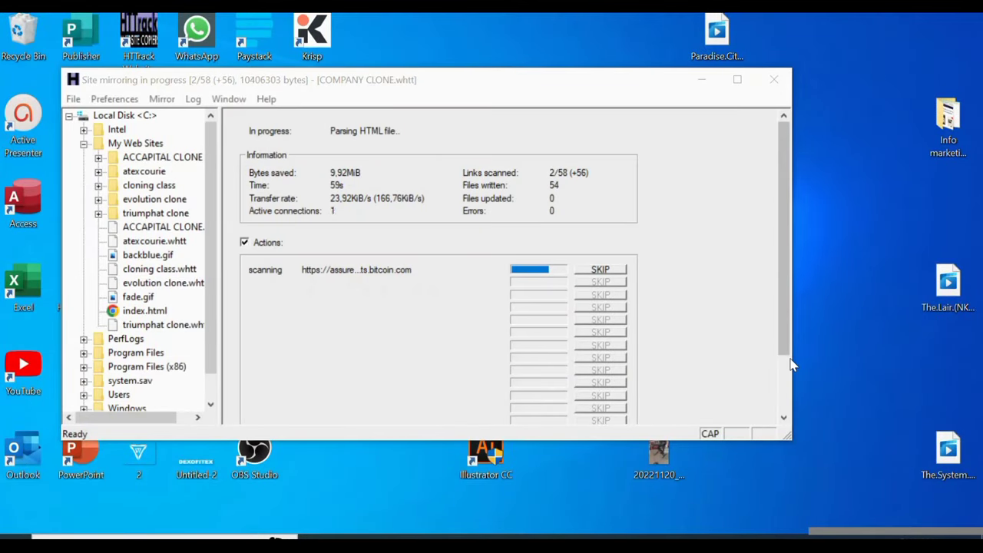
Check the site mirroring progress and move the WinHTTrack window aside to uncover the desktop shortcuts.
{"action": "left_click", "coordinate": [785, 388]}
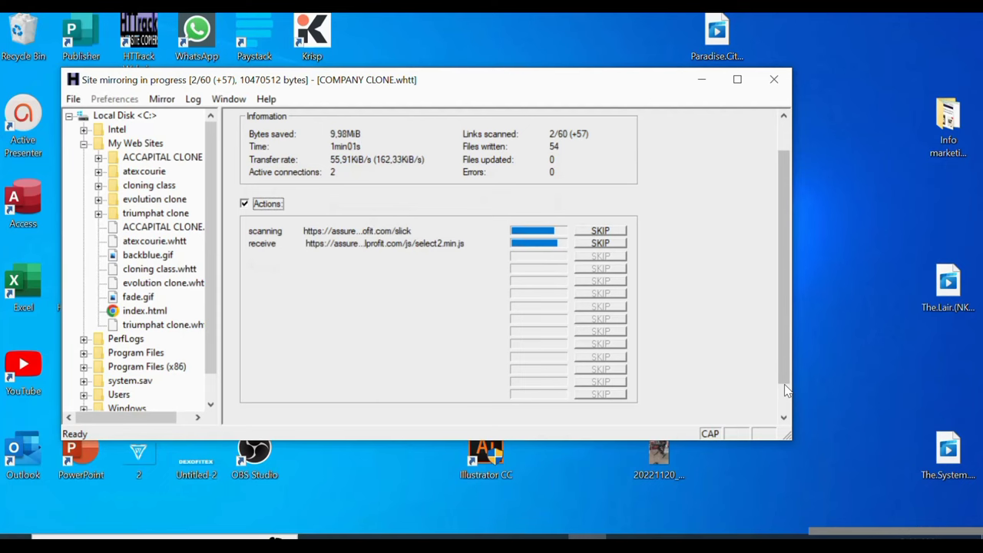
{"action": "left_click", "coordinate": [735, 80]}
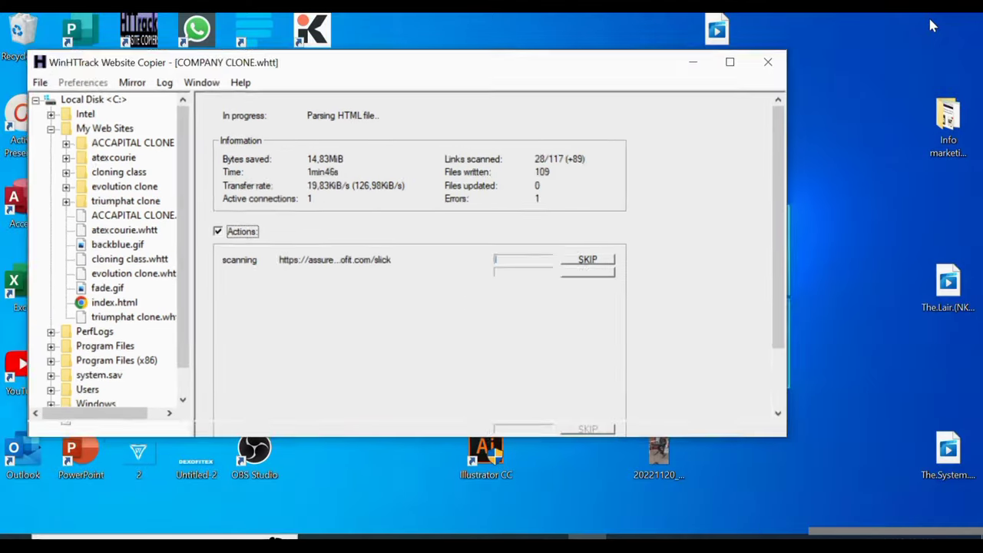
{"action": "left_click", "coordinate": [929, 15]}
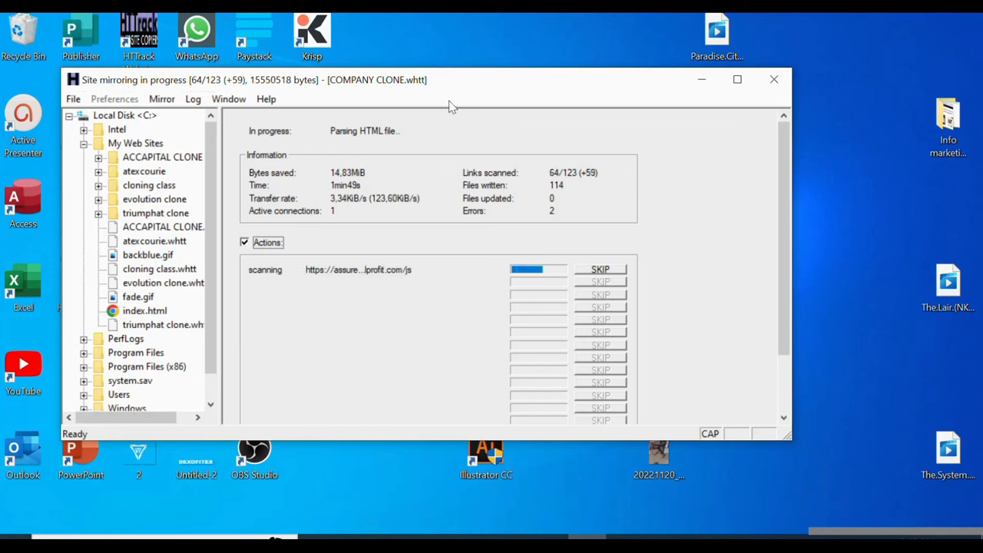
{"action": "left_click_drag", "start_coordinate": [519, 80], "coordinate": [725, 89]}
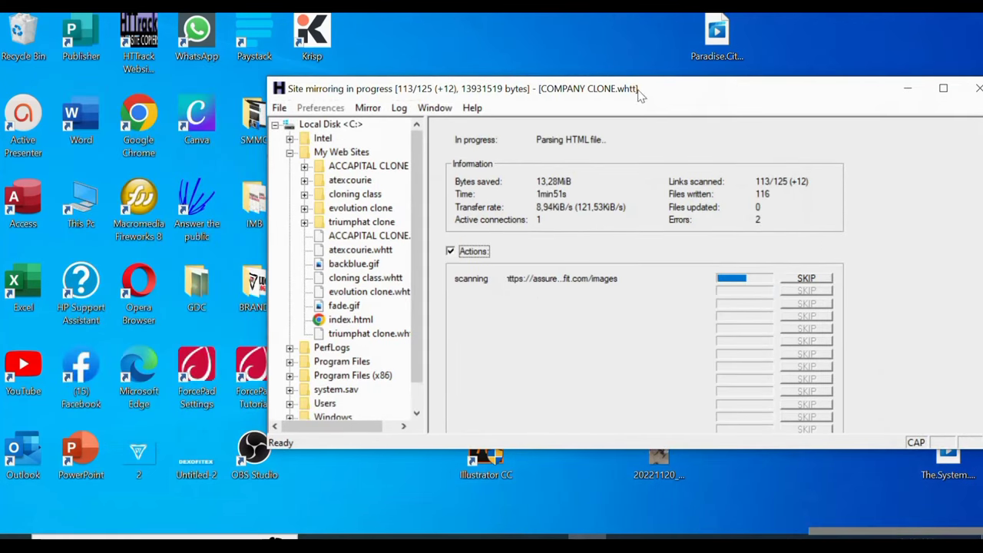
Switch to Google Chrome from the desktop and open it with the MeltedWords profile.
{"action": "left_click", "coordinate": [132, 138]}
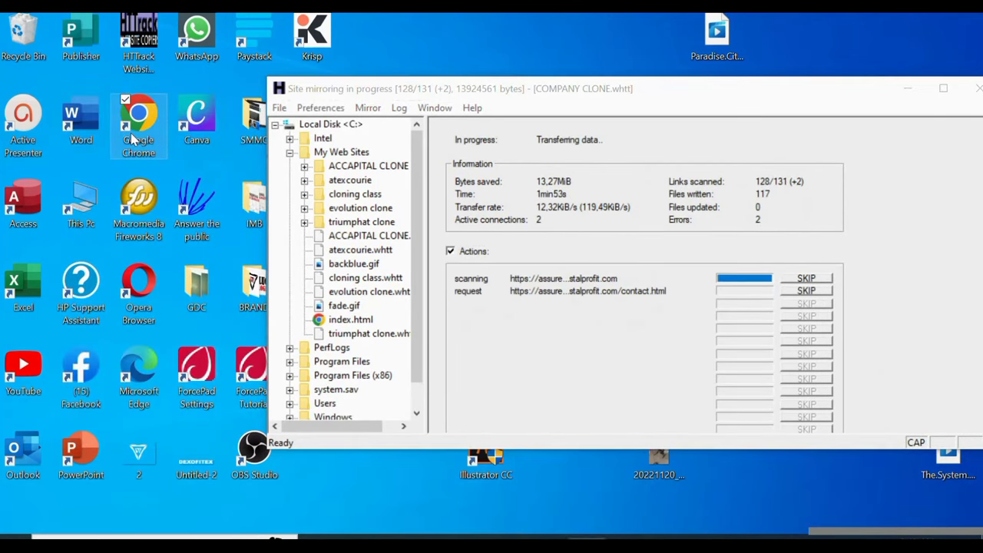
{"action": "double_click", "coordinate": [132, 139]}
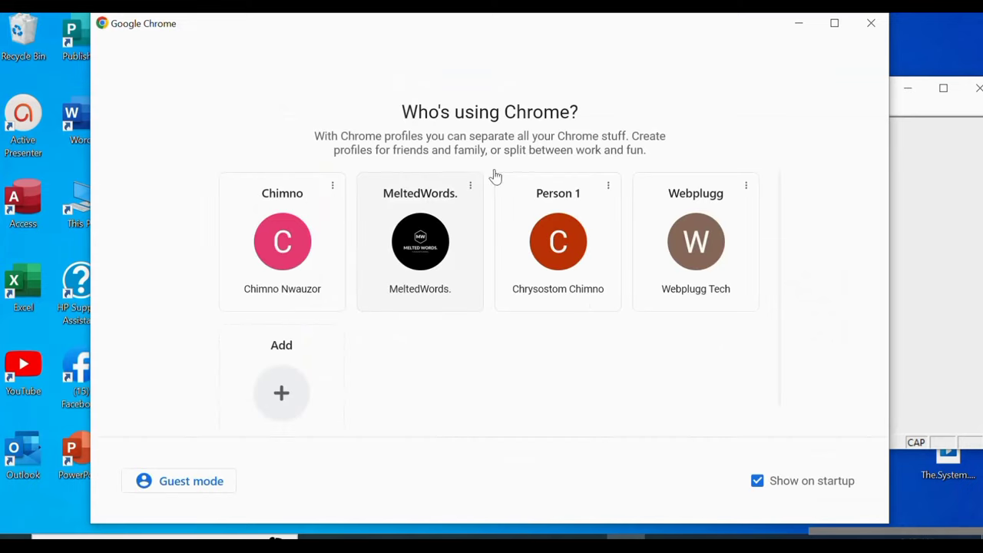
{"action": "left_click", "coordinate": [422, 243]}
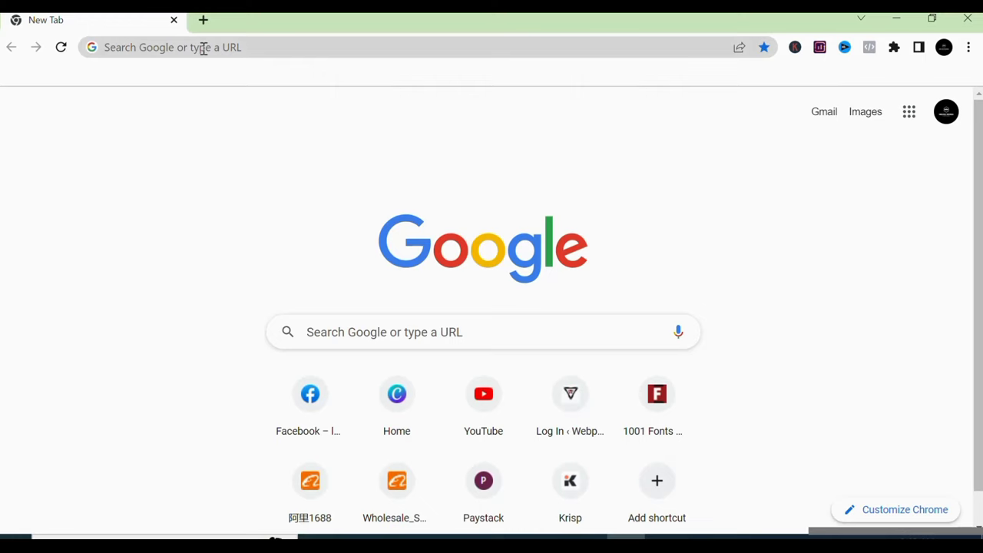
Go to the namecheap.com website.
{"action": "left_click", "coordinate": [204, 48]}
{"action": "type", "text": "NAMW"}
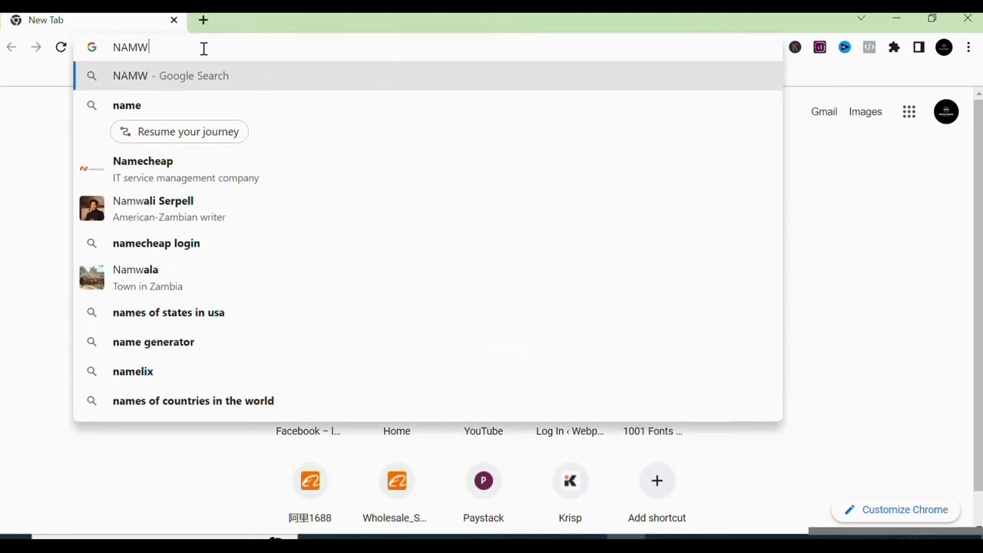
{"action": "key", "text": "BackSpace"}
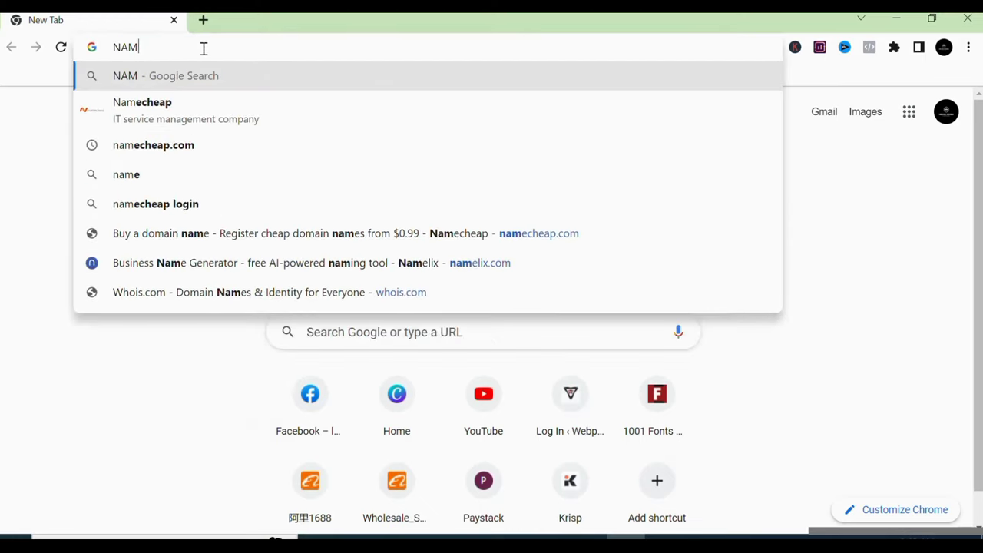
{"action": "type", "text": "Echeap.com"}
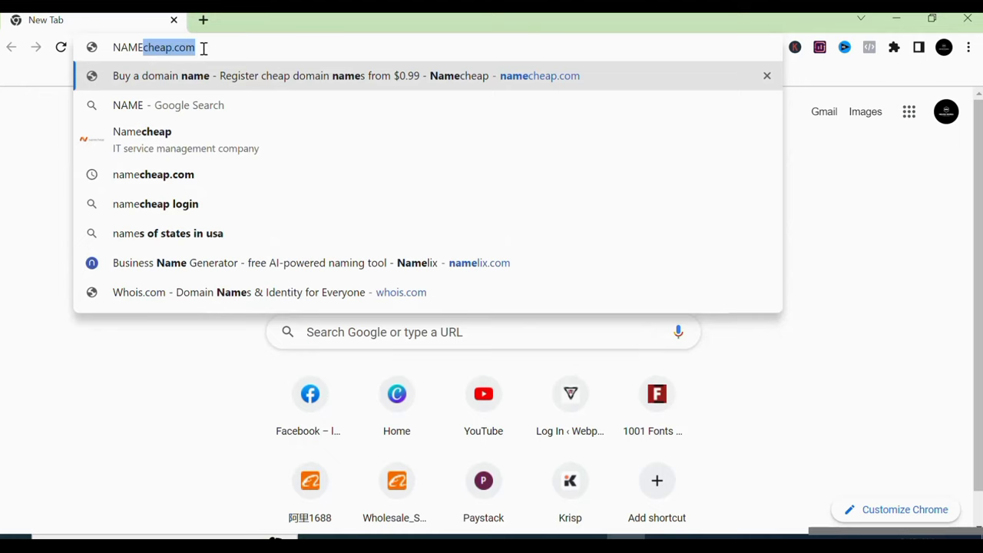
{"action": "key", "text": "Return"}
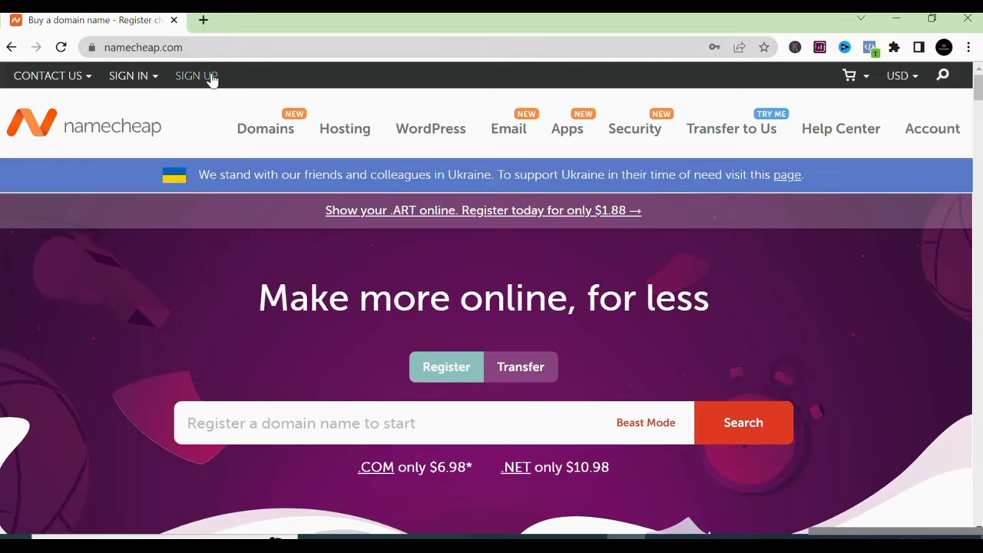
Search for the domain name COMPANYZZ.COM for registration.
{"action": "mouse_move", "coordinate": [351, 136]}
{"action": "left_click", "coordinate": [320, 424]}
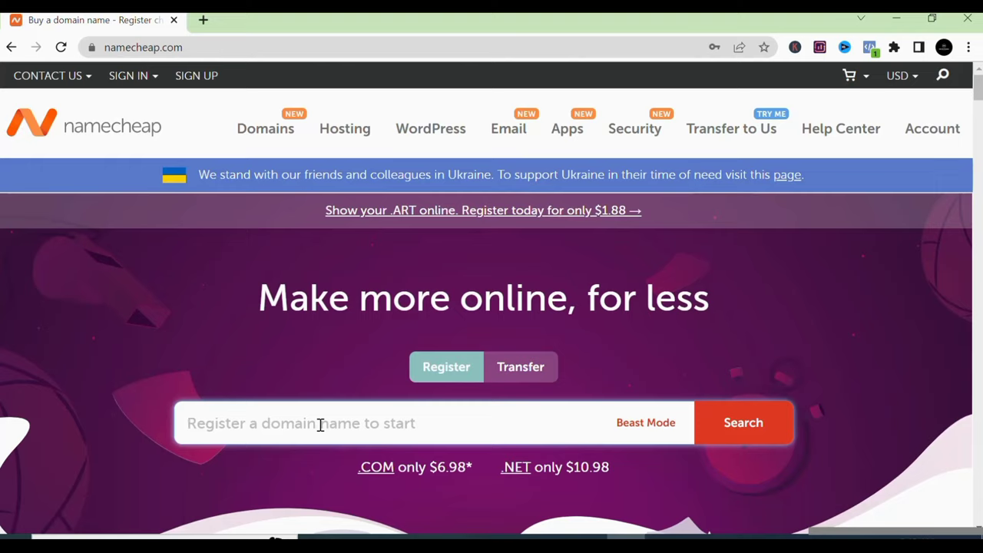
{"action": "type", "text": "COM"}
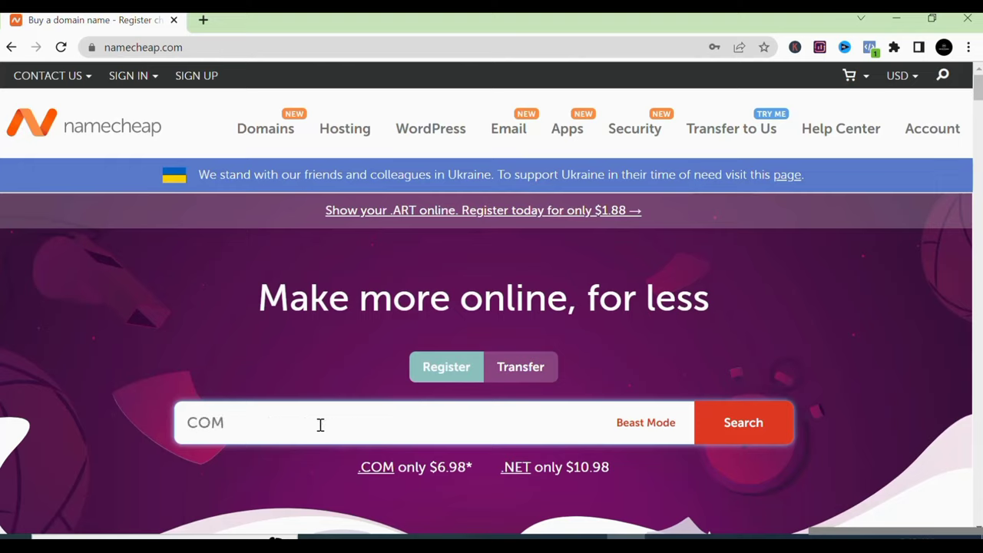
{"action": "type", "text": "PANYZZ.COM"}
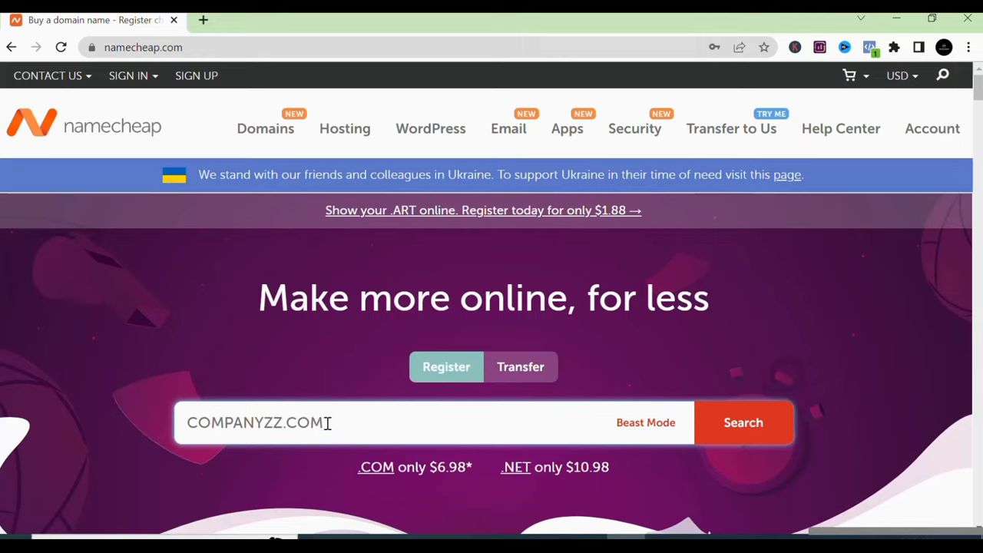
{"action": "left_click", "coordinate": [749, 434]}
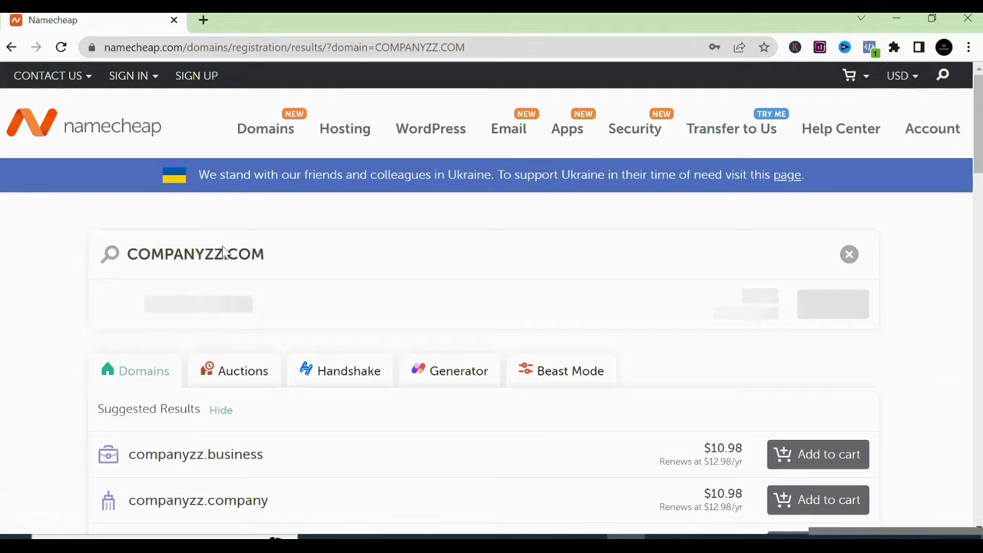
Change the domain search to COMPANYZXZ.COM and add companyzxz.com to the cart.
{"action": "mouse_move", "coordinate": [365, 318]}
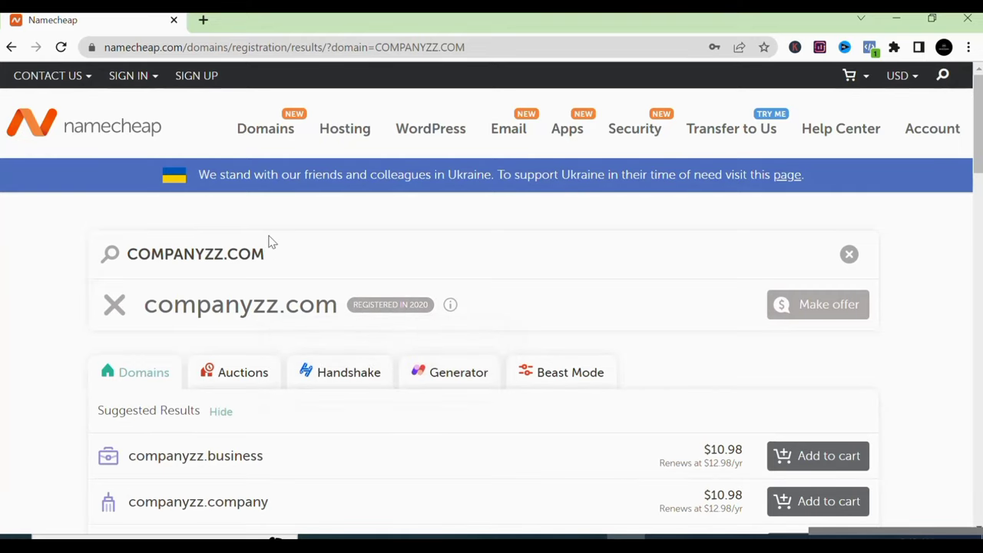
{"action": "left_click", "coordinate": [224, 253]}
{"action": "key", "text": "BackSpace"}
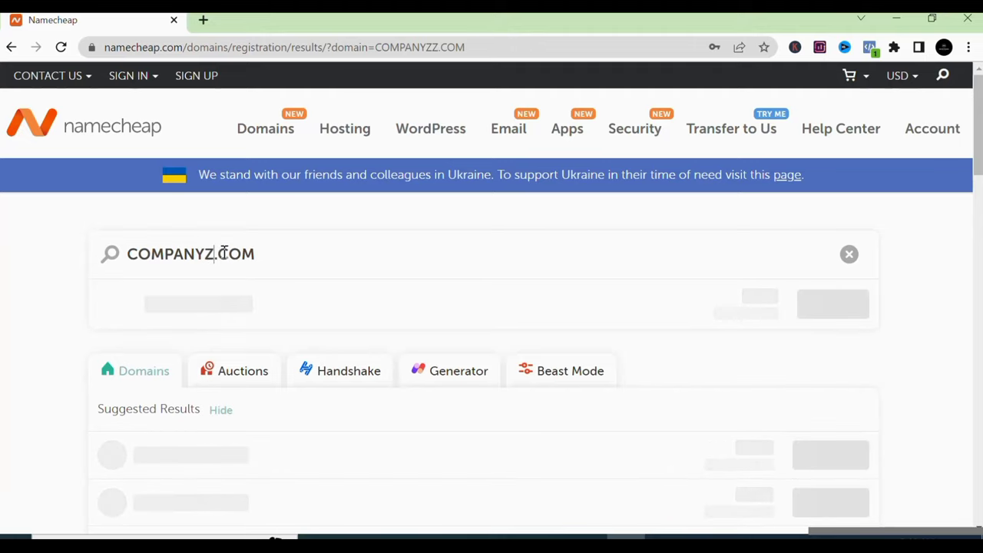
{"action": "type", "text": "XZ"}
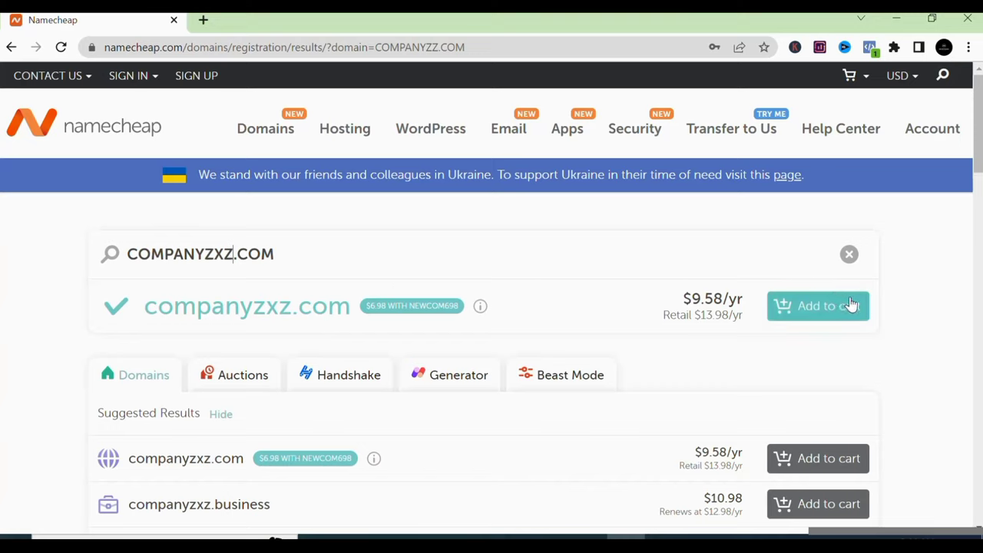
{"action": "left_click", "coordinate": [828, 310]}
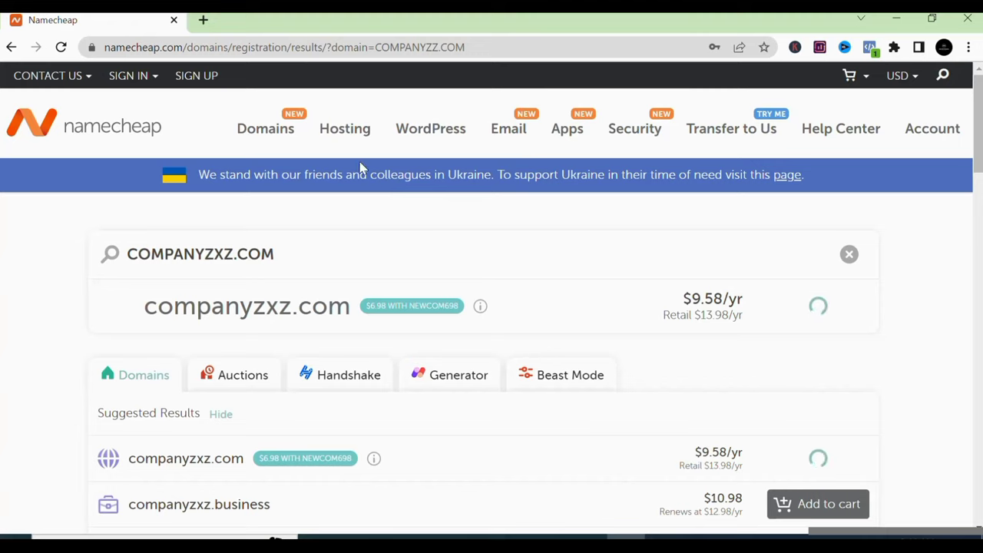
Open the shared hosting plans and get started with the Stellar plan, billed yearly with the US datacenter.
{"action": "mouse_move", "coordinate": [344, 136]}
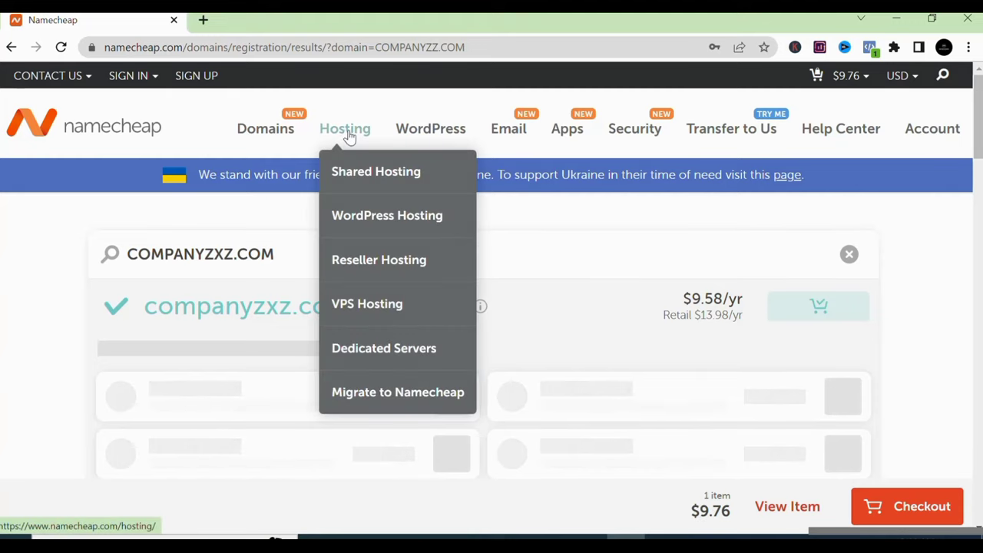
{"action": "left_click", "coordinate": [357, 173]}
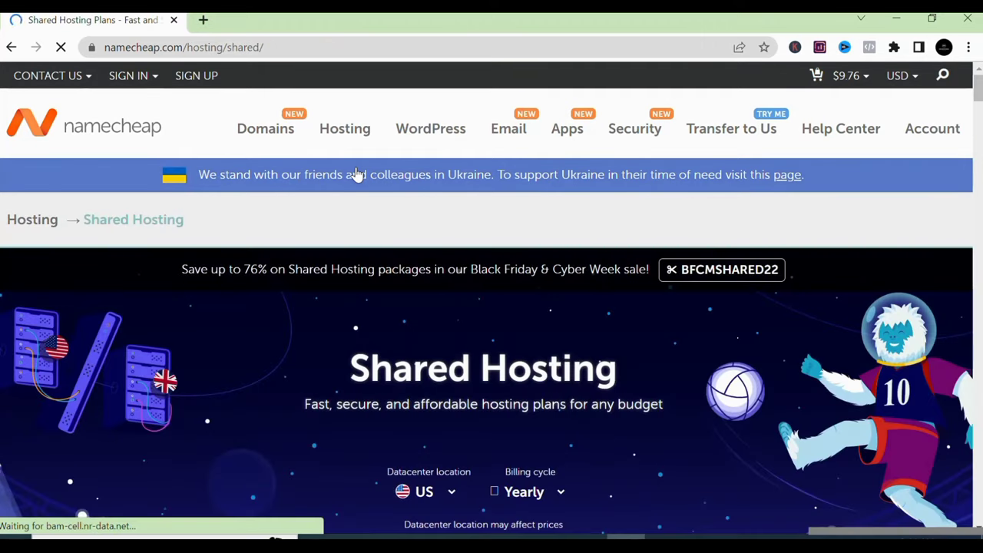
{"action": "scroll", "coordinate": [356, 175], "scroll_direction": "down", "scroll_amount": 3}
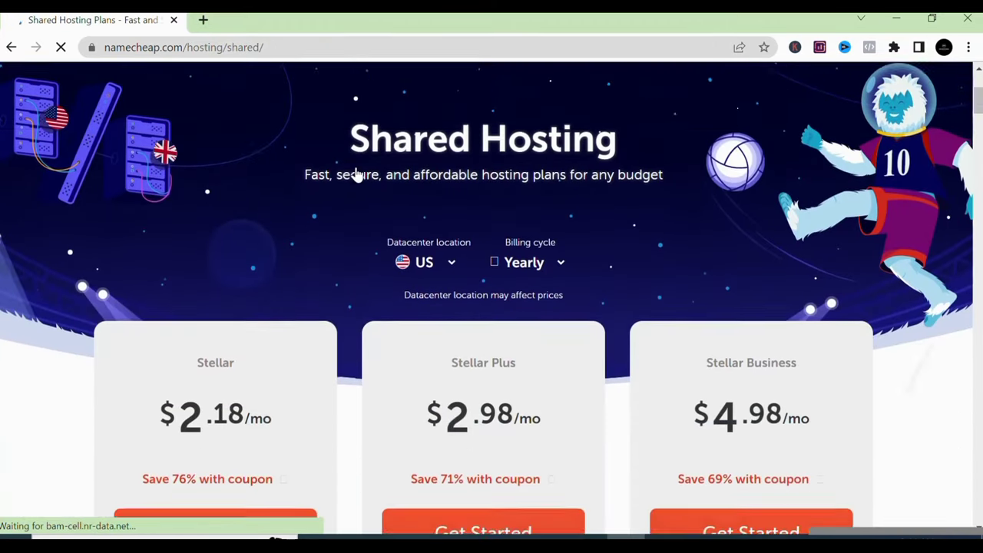
{"action": "scroll", "coordinate": [356, 174], "scroll_direction": "down", "scroll_amount": 4}
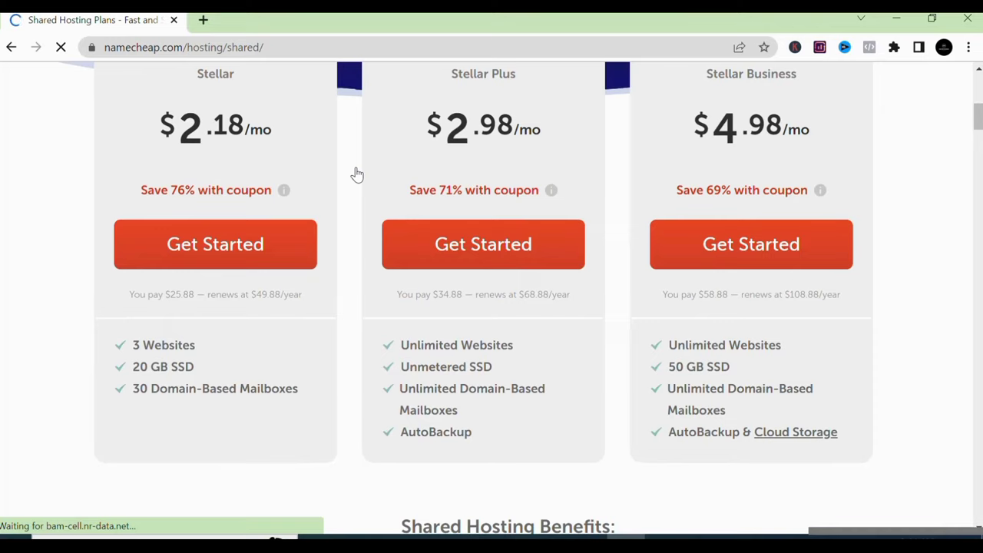
{"action": "scroll", "coordinate": [356, 175], "scroll_direction": "down", "scroll_amount": 5}
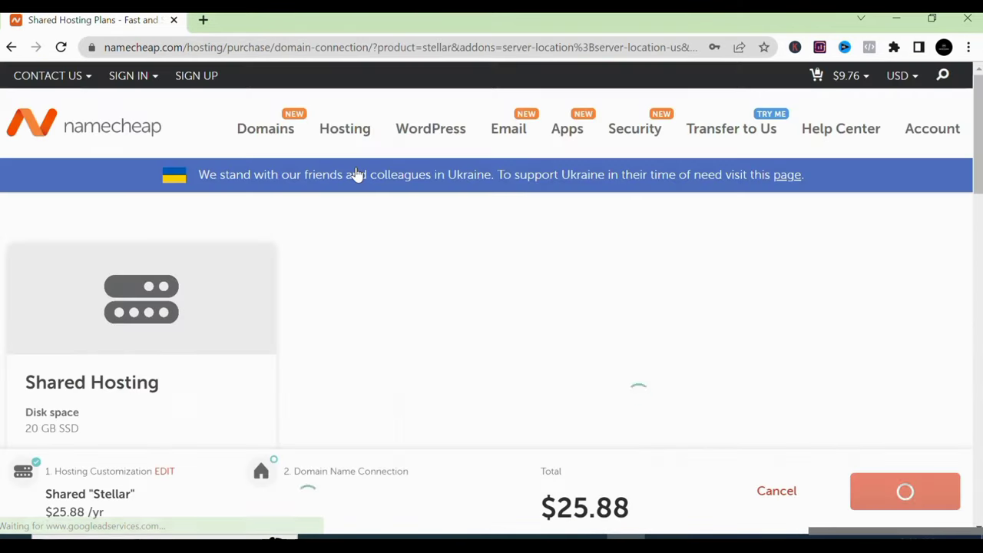
Examine the domain connection options, selected cart domain, billing cycle and order total for the Stellar hosting plan.
{"action": "scroll", "coordinate": [356, 174], "scroll_direction": "down", "scroll_amount": 2}
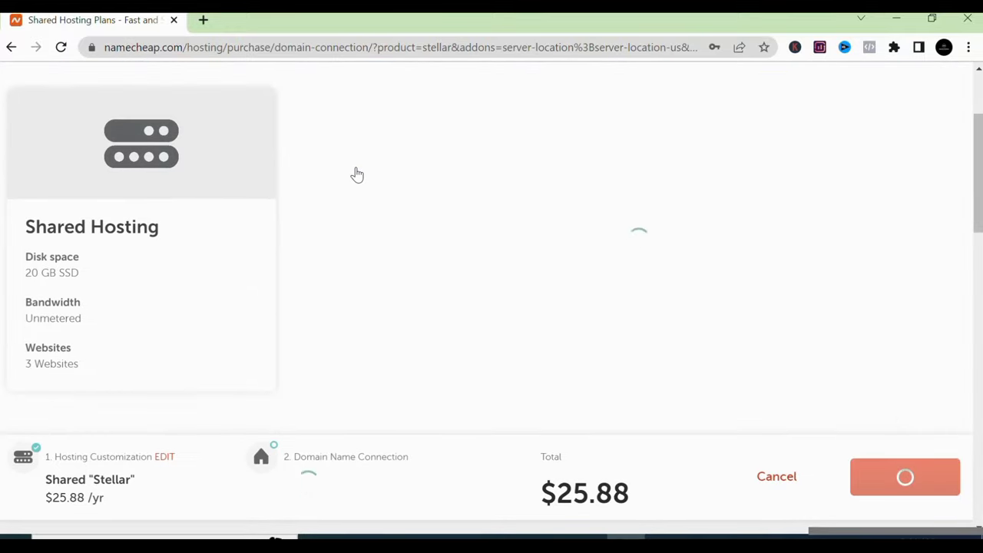
{"action": "scroll", "coordinate": [356, 174], "scroll_direction": "down", "scroll_amount": 3}
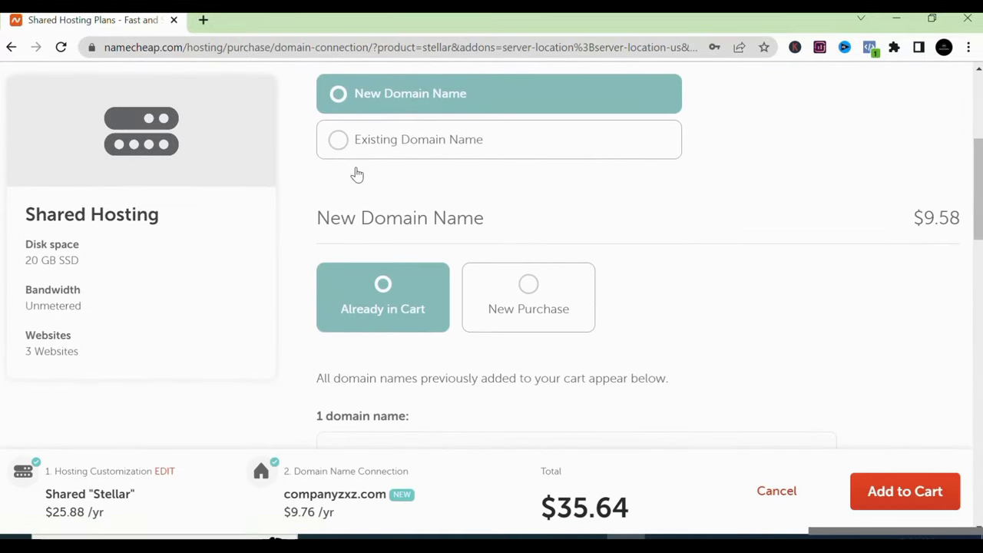
{"action": "scroll", "coordinate": [357, 174], "scroll_direction": "down", "scroll_amount": 3}
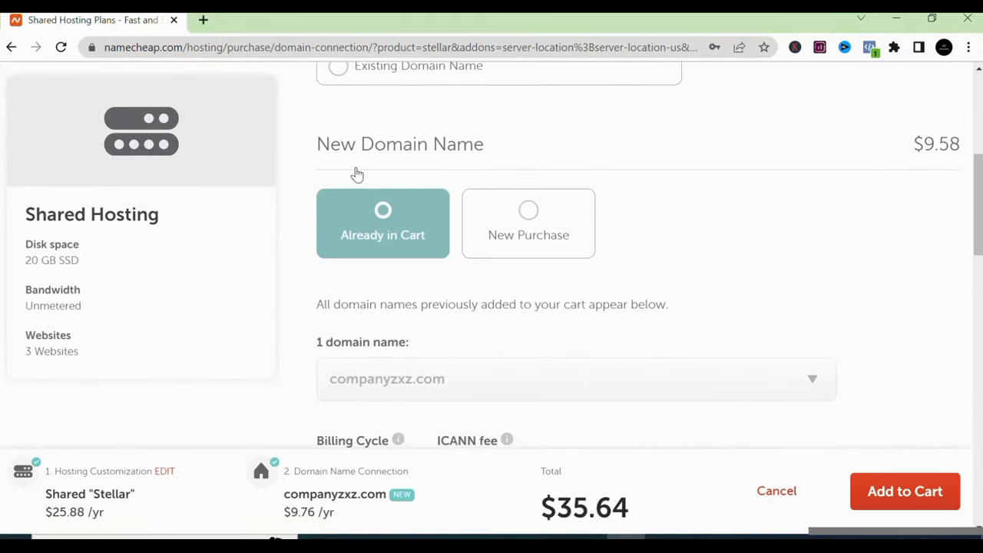
{"action": "scroll", "coordinate": [356, 175], "scroll_direction": "down", "scroll_amount": 3}
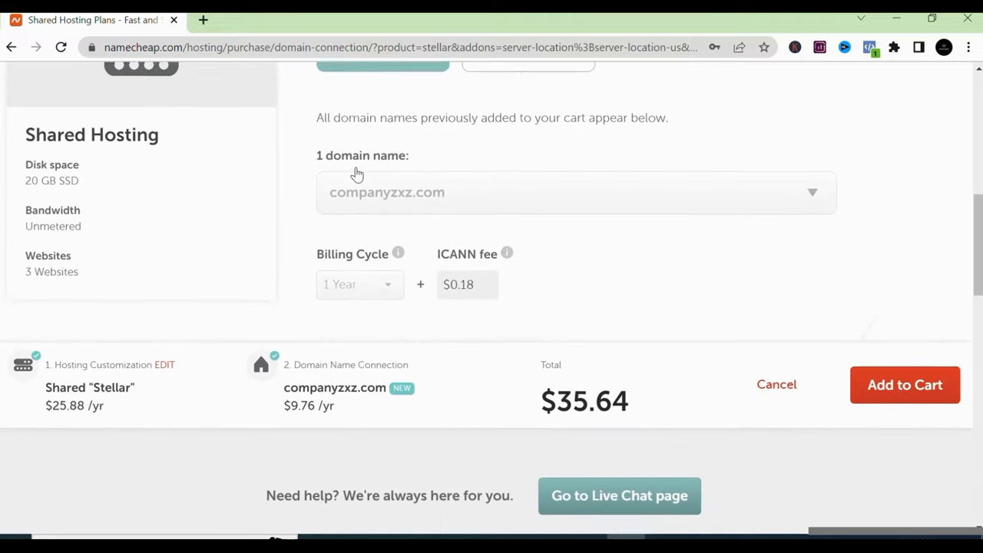
{"action": "scroll", "coordinate": [356, 175], "scroll_direction": "up", "scroll_amount": 2}
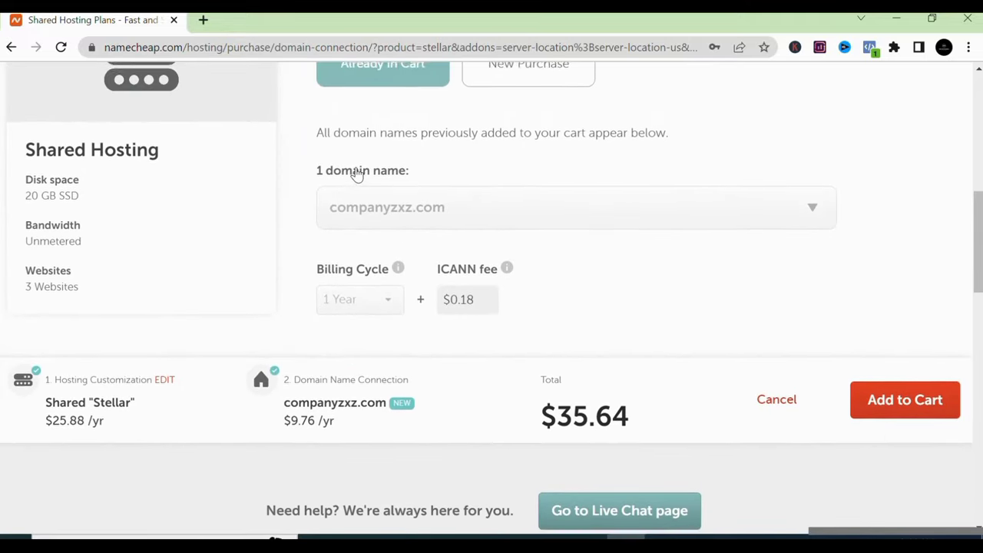
{"action": "scroll", "coordinate": [357, 175], "scroll_direction": "down", "scroll_amount": 2}
{"action": "scroll", "coordinate": [357, 174], "scroll_direction": "up", "scroll_amount": 3}
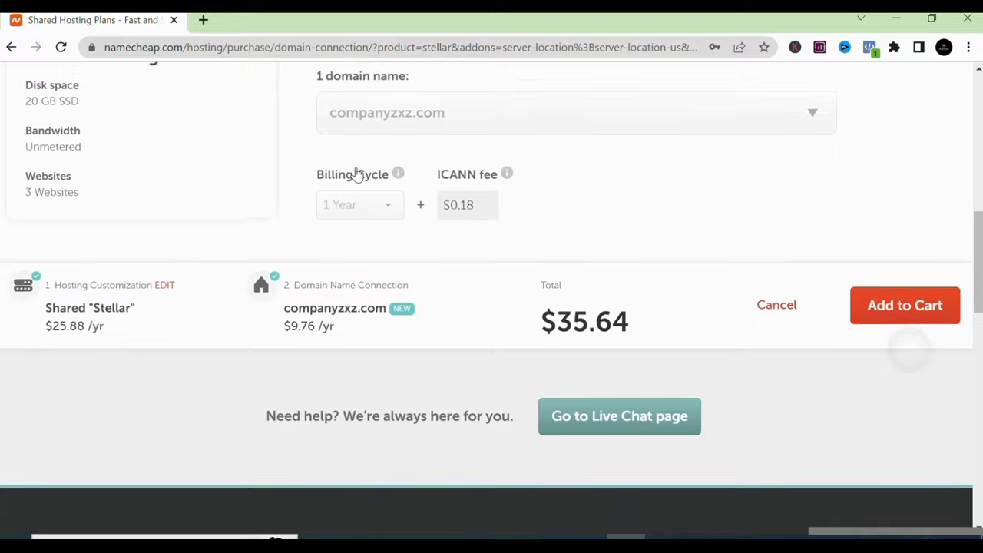
{"action": "scroll", "coordinate": [356, 174], "scroll_direction": "up", "scroll_amount": 4}
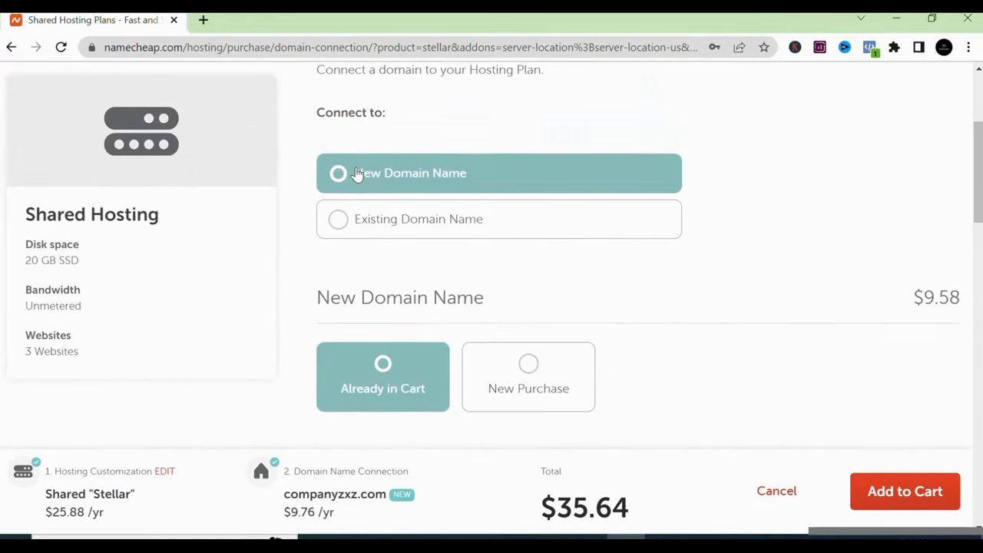
{"action": "scroll", "coordinate": [356, 174], "scroll_direction": "up", "scroll_amount": 3}
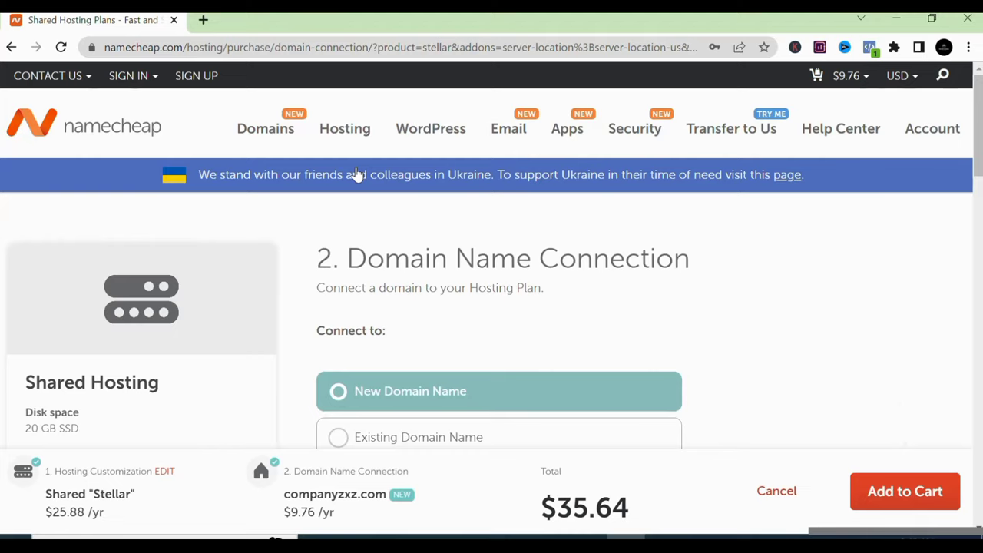
Review the billing cycle and ICANN fee for companyzxz.com in the Stellar hosting order.
{"action": "scroll", "coordinate": [357, 175], "scroll_direction": "down", "scroll_amount": 1}
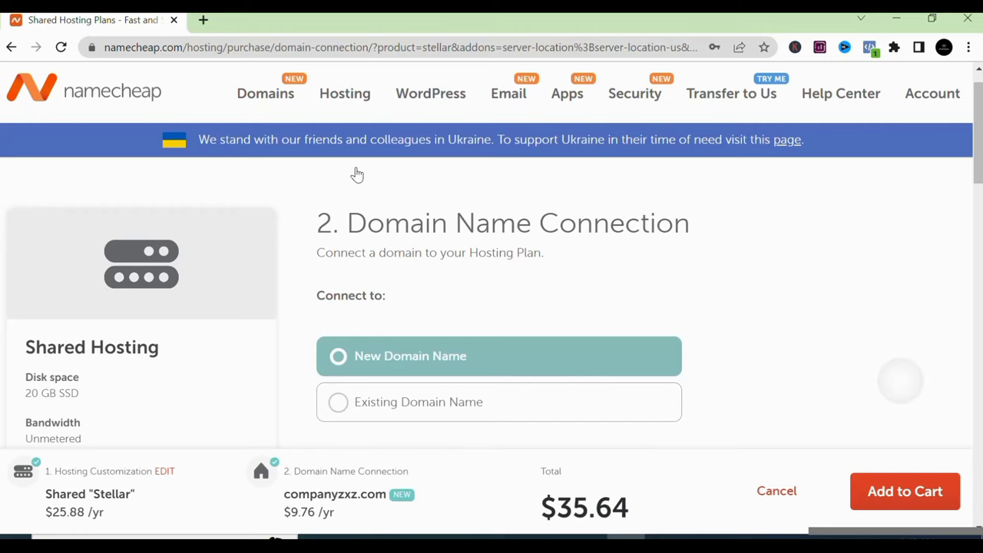
{"action": "scroll", "coordinate": [357, 175], "scroll_direction": "up", "scroll_amount": 1}
{"action": "scroll", "coordinate": [355, 174], "scroll_direction": "down", "scroll_amount": 8}
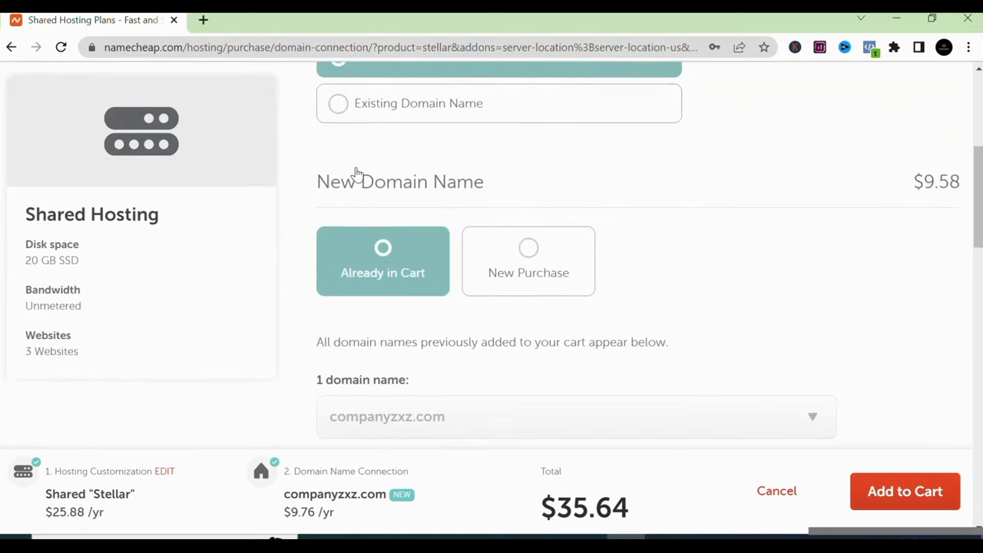
{"action": "scroll", "coordinate": [356, 173], "scroll_direction": "down", "scroll_amount": 4}
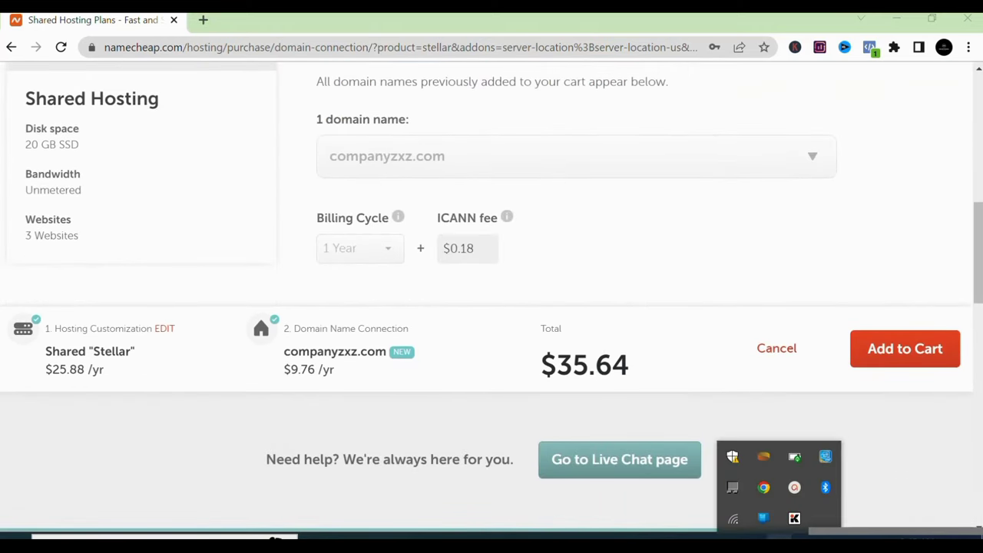
Switch to WinHTTrack, finish the completed COMPANY CLONE mirroring project and exit the program.
{"action": "left_click", "coordinate": [794, 486]}
{"action": "left_click", "coordinate": [971, 427]}
{"action": "left_click", "coordinate": [972, 431]}
{"action": "scroll", "coordinate": [971, 431], "scroll_direction": "down", "scroll_amount": 1}
{"action": "scroll", "coordinate": [972, 431], "scroll_direction": "up", "scroll_amount": 1}
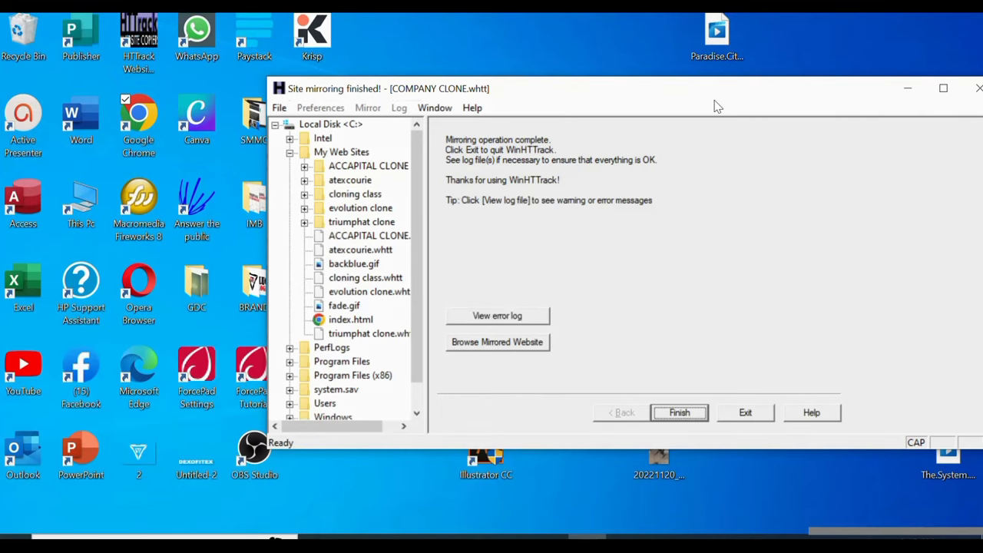
{"action": "left_click_drag", "start_coordinate": [714, 96], "coordinate": [504, 107]}
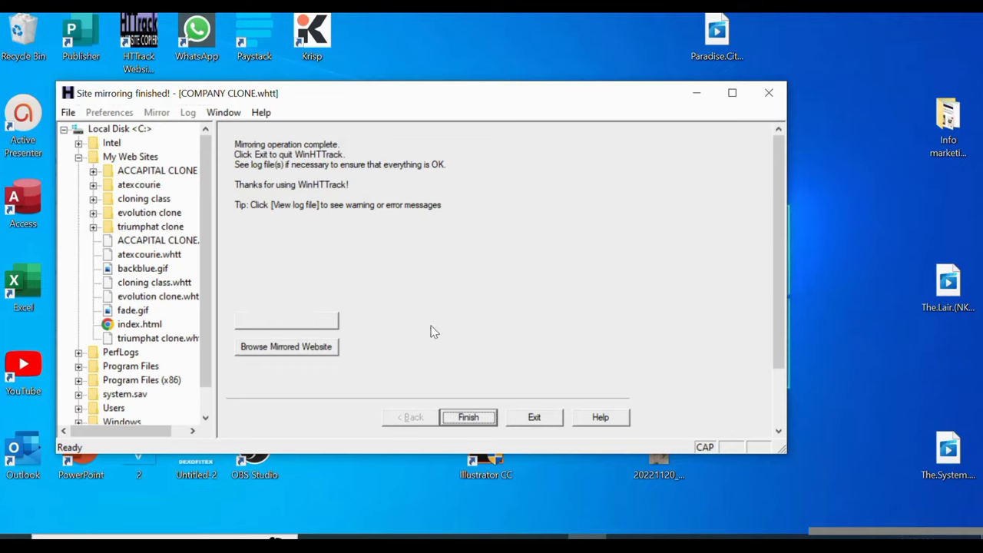
{"action": "left_click", "coordinate": [469, 422]}
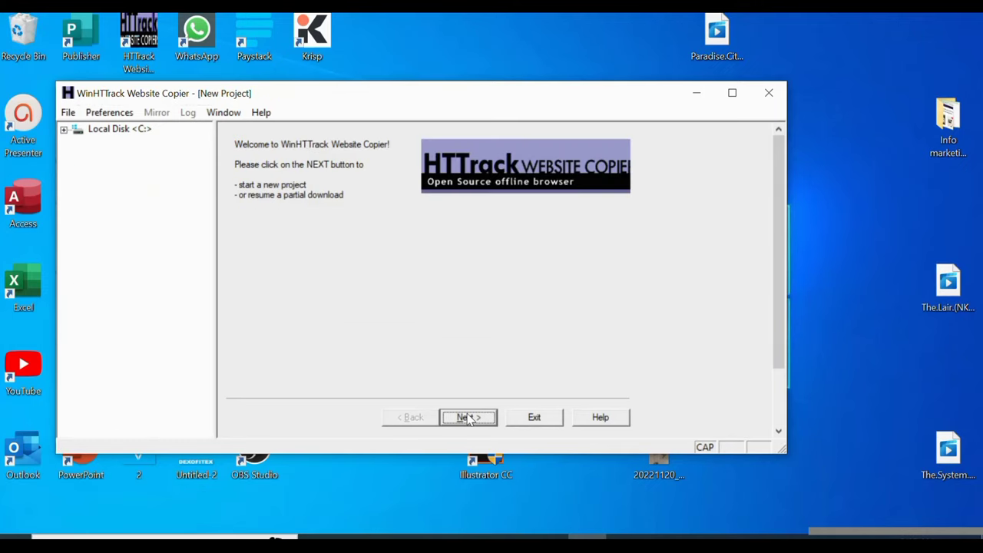
{"action": "left_click", "coordinate": [529, 420]}
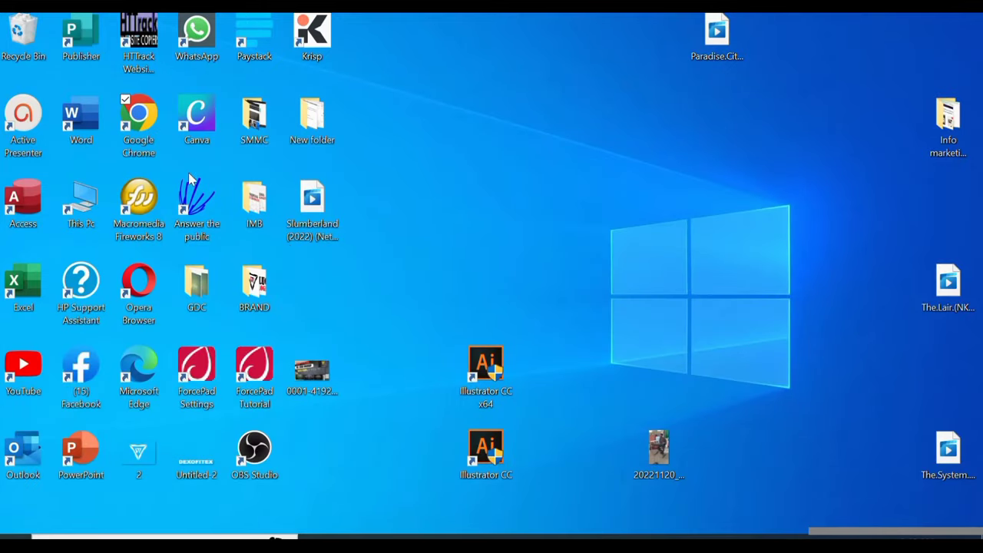
Open the COMPANY CLONE folder inside My Web Sites on Local Disk (C:) in File Explorer.
{"action": "left_click", "coordinate": [74, 221]}
{"action": "double_click", "coordinate": [75, 221]}
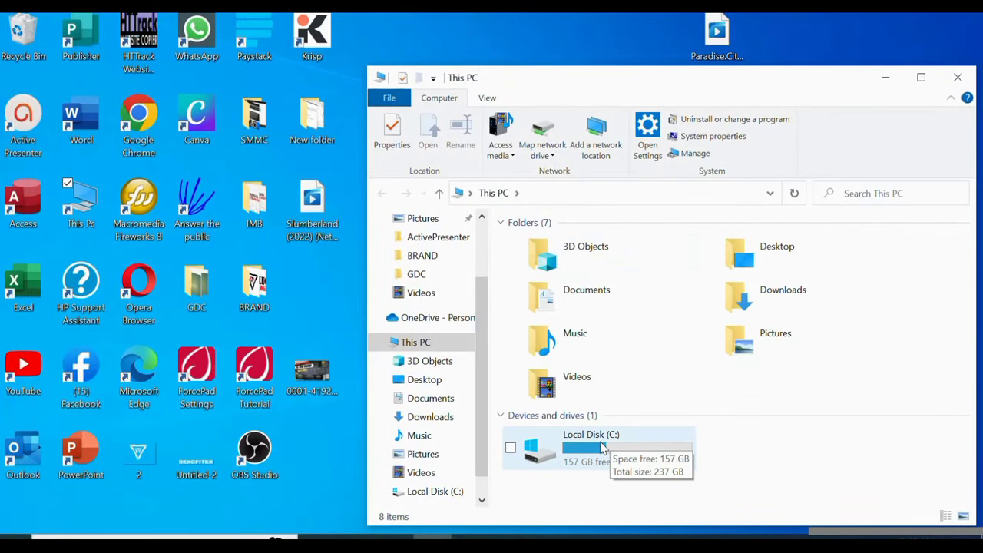
{"action": "double_click", "coordinate": [574, 451]}
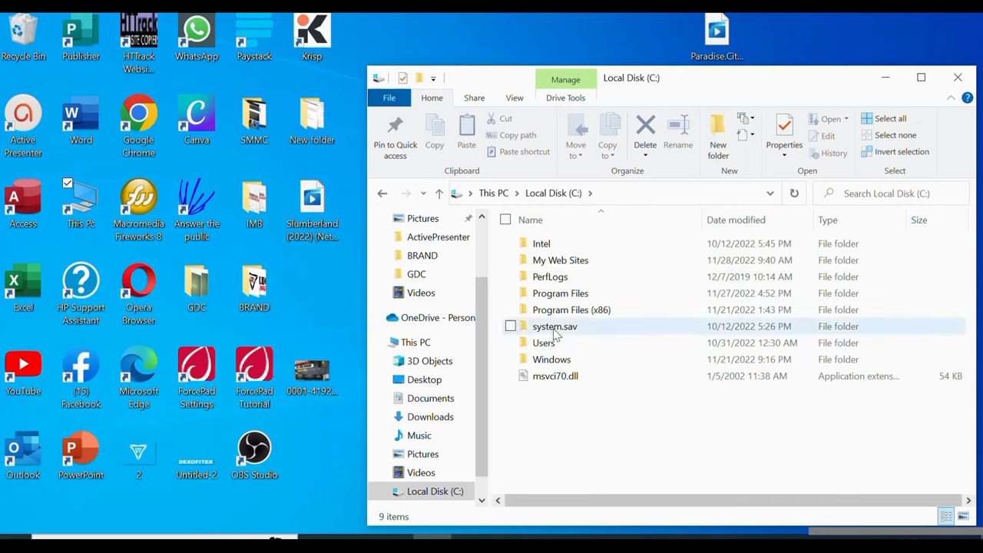
{"action": "double_click", "coordinate": [561, 260]}
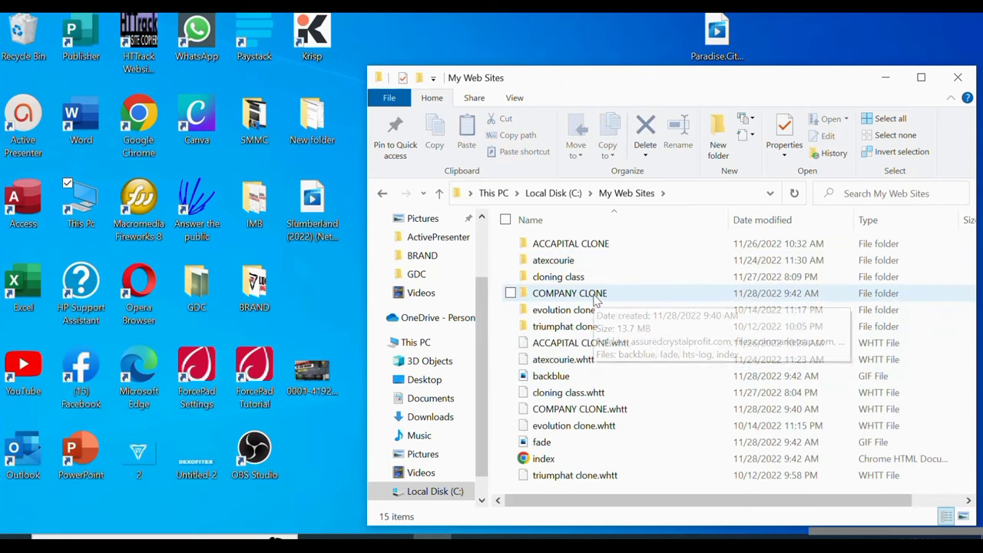
{"action": "double_click", "coordinate": [592, 299]}
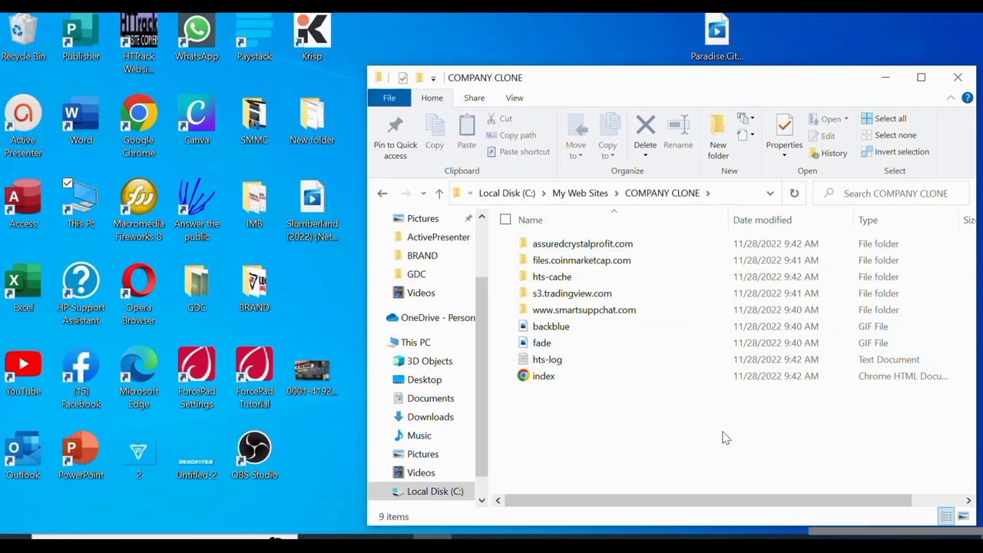
Open the clone's index file in Chrome and follow its assuredcrystalprofit.com/index.html link, then return to the COMPANY CLONE folder.
{"action": "double_click", "coordinate": [576, 377]}
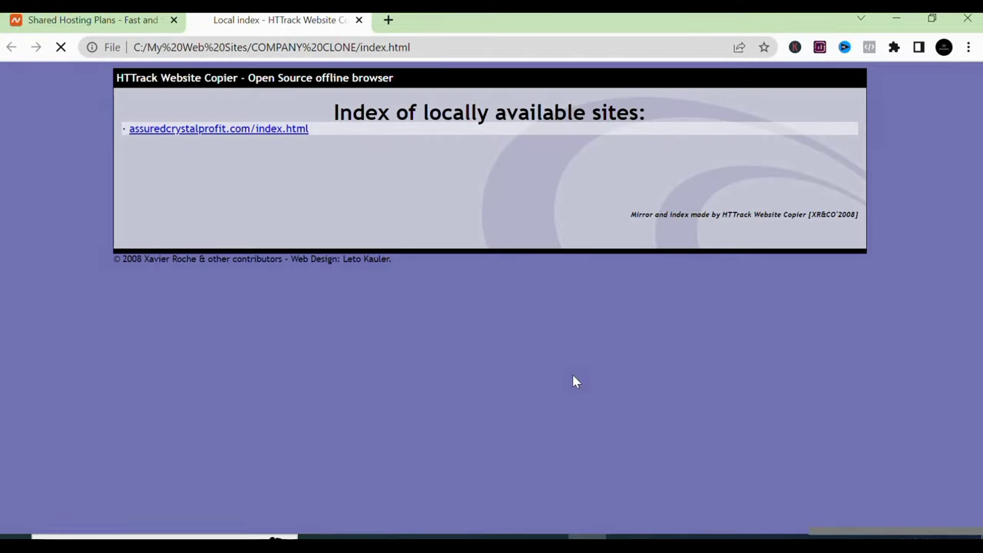
{"action": "left_click", "coordinate": [290, 128]}
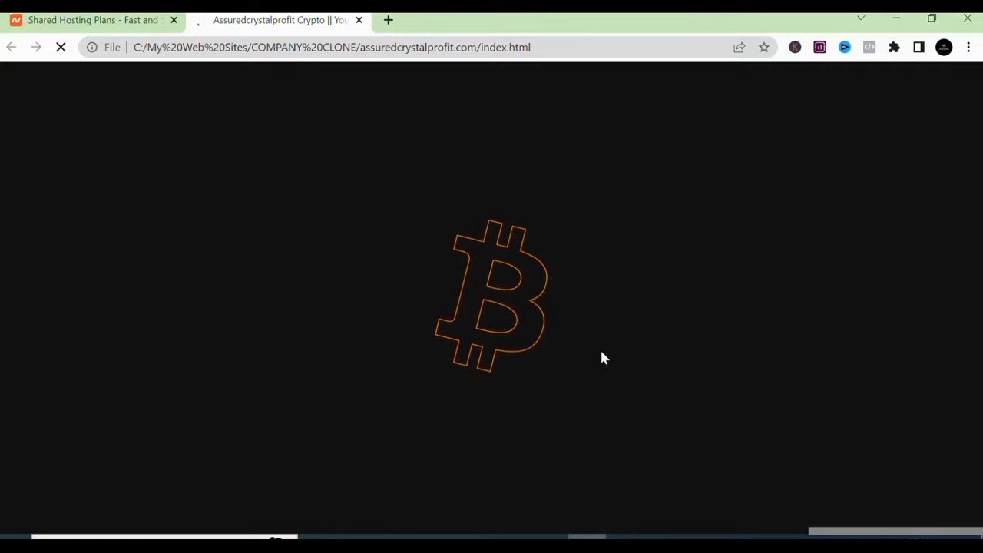
{"action": "left_click", "coordinate": [897, 19]}
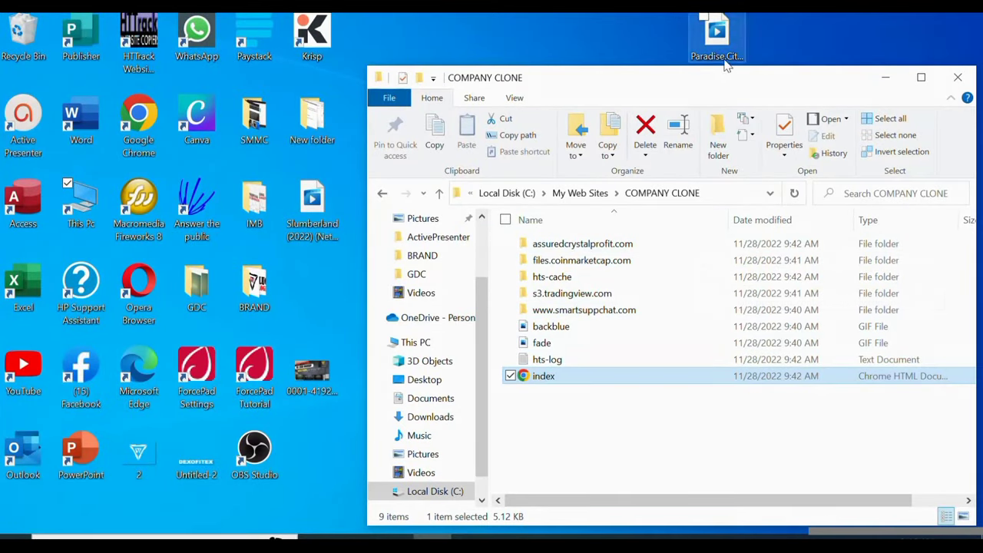
Compress the assuredcrystalprofit.com folder into a zip archive inside the COMPANY CLONE folder.
{"action": "left_click_drag", "start_coordinate": [714, 88], "coordinate": [539, 52]}
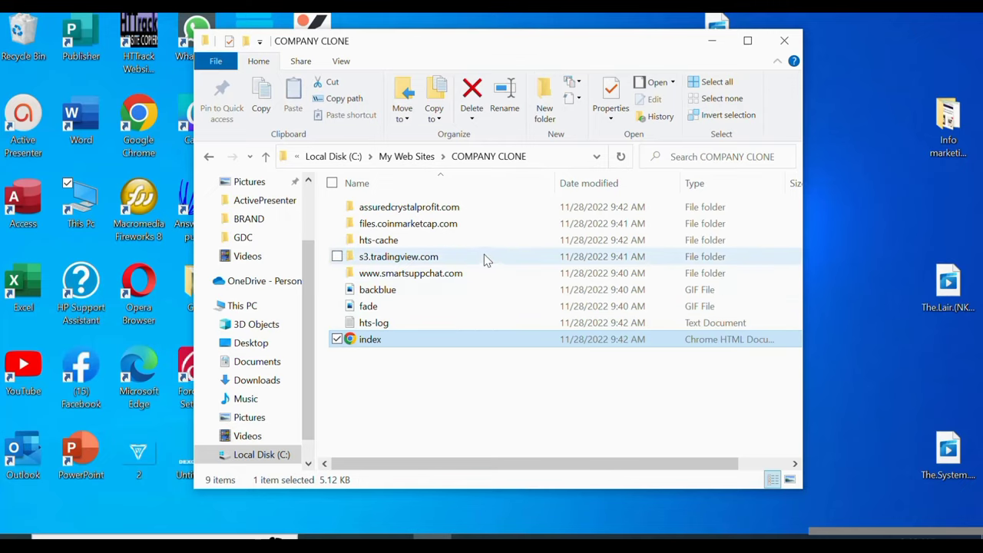
{"action": "mouse_move", "coordinate": [459, 212]}
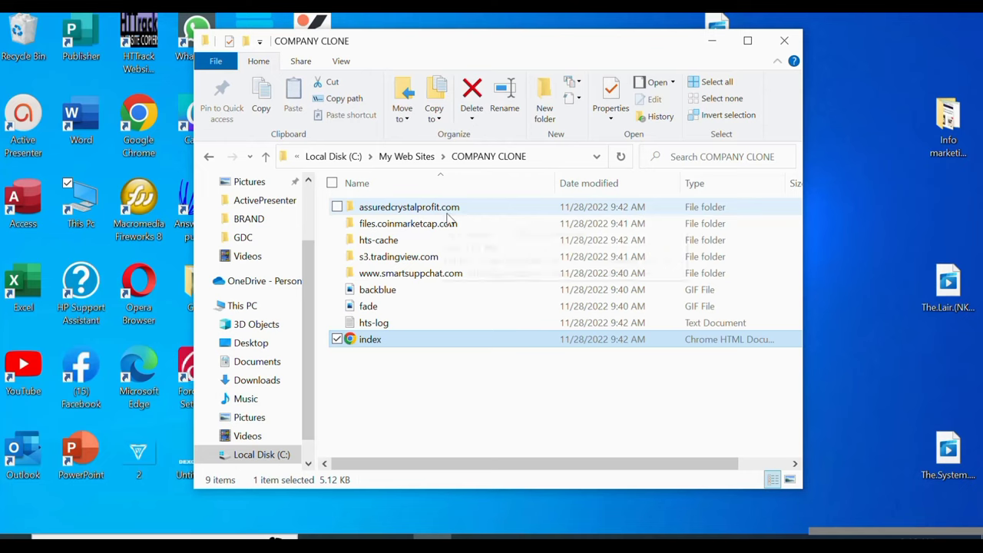
{"action": "mouse_move", "coordinate": [423, 215]}
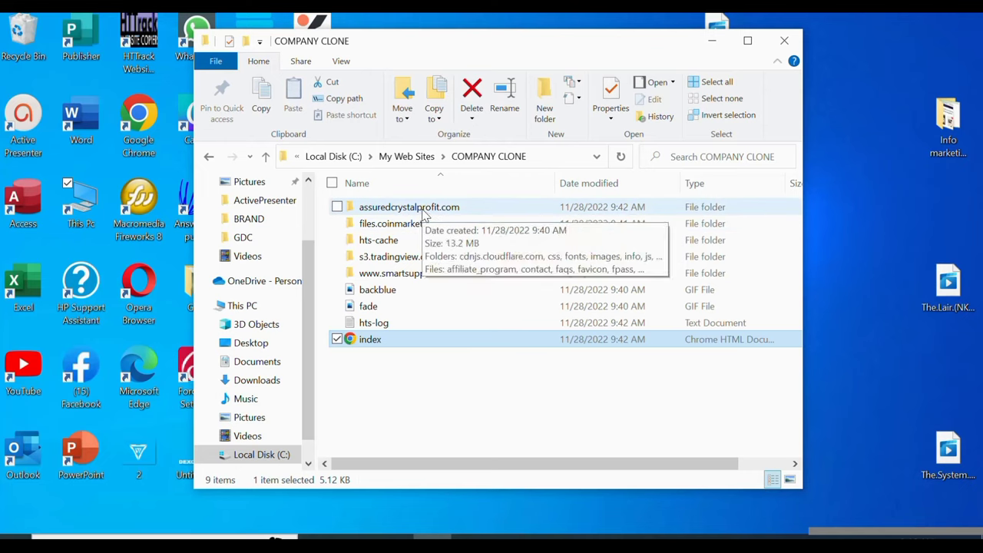
{"action": "left_click", "coordinate": [423, 215]}
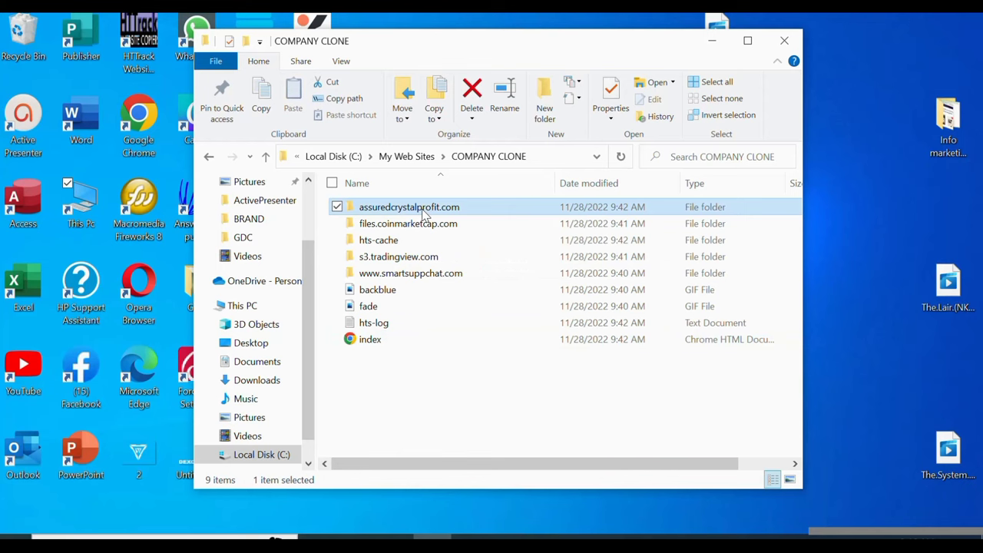
{"action": "right_click", "coordinate": [423, 215]}
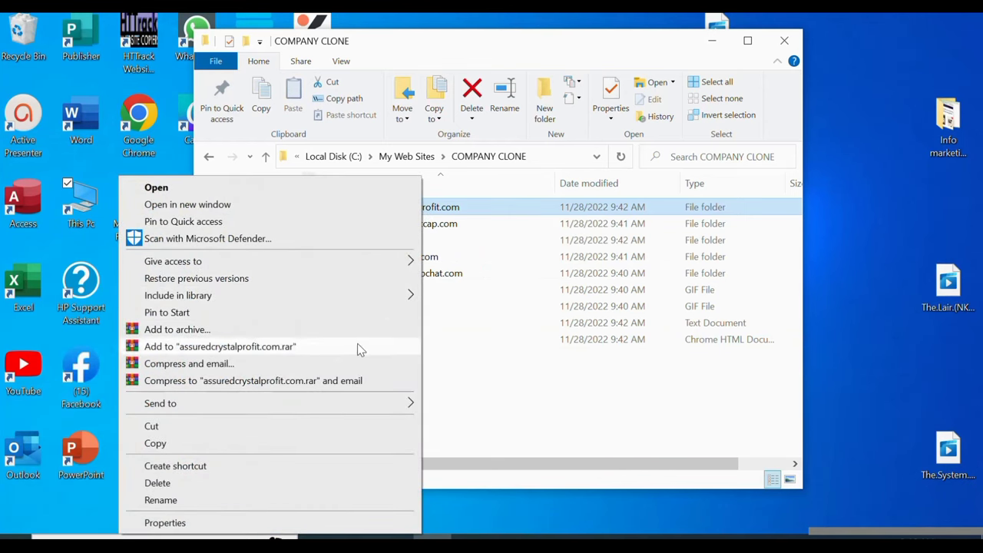
{"action": "mouse_move", "coordinate": [347, 411]}
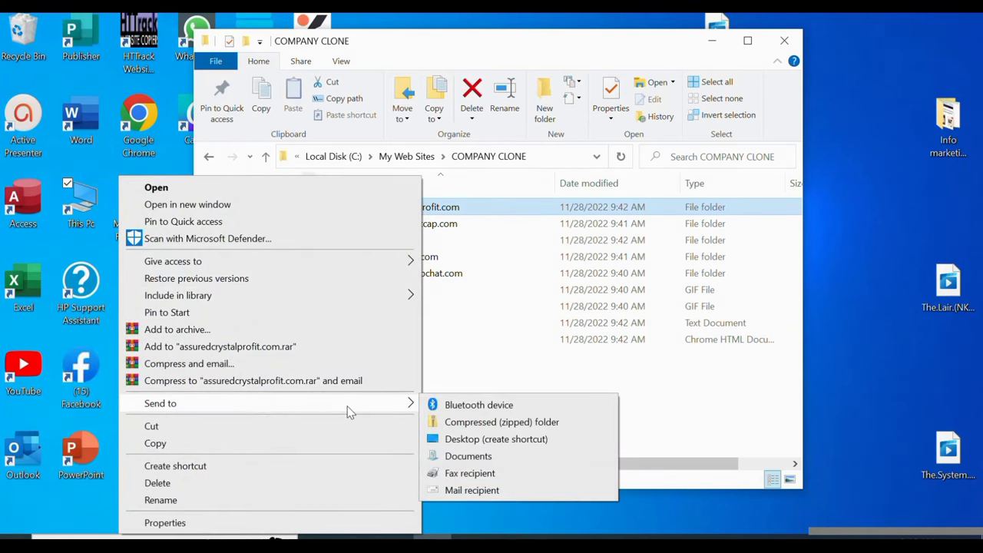
{"action": "left_click", "coordinate": [462, 428]}
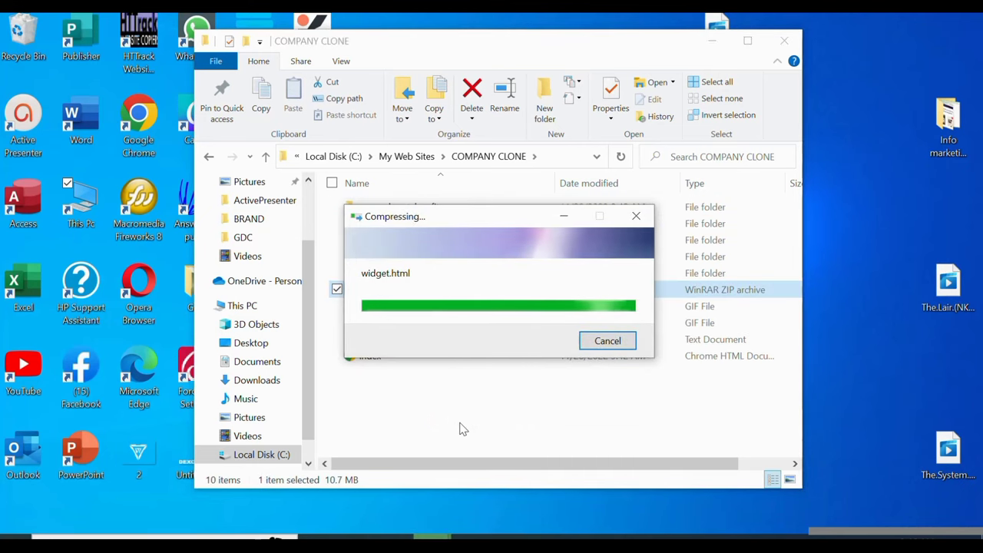
{"action": "left_click", "coordinate": [387, 434]}
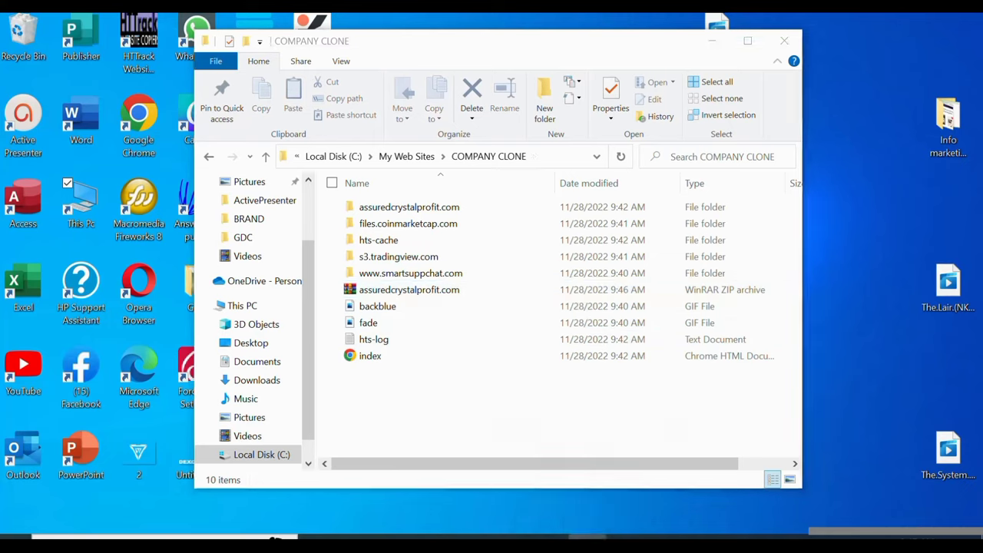
Switch to Chrome and examine the cloned site's home page and its About Us page for completeness.
{"action": "key", "text": "alt+Tab"}
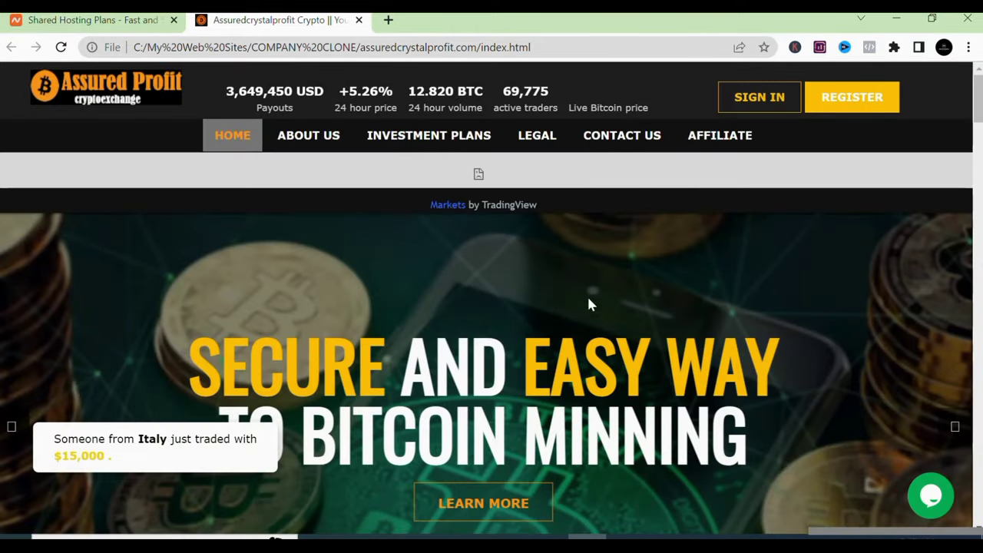
{"action": "scroll", "coordinate": [597, 416], "scroll_direction": "down", "scroll_amount": 10}
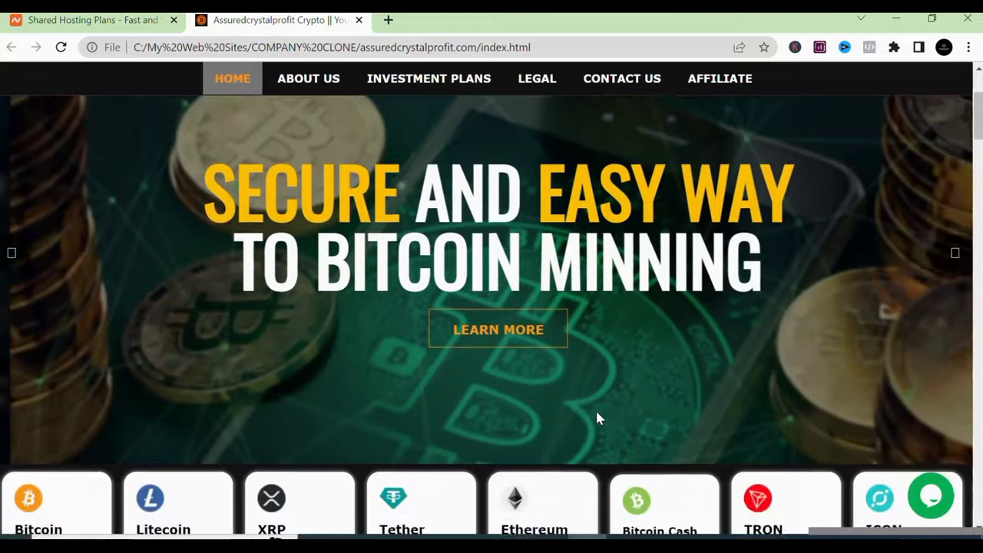
{"action": "scroll", "coordinate": [597, 416], "scroll_direction": "down", "scroll_amount": 10}
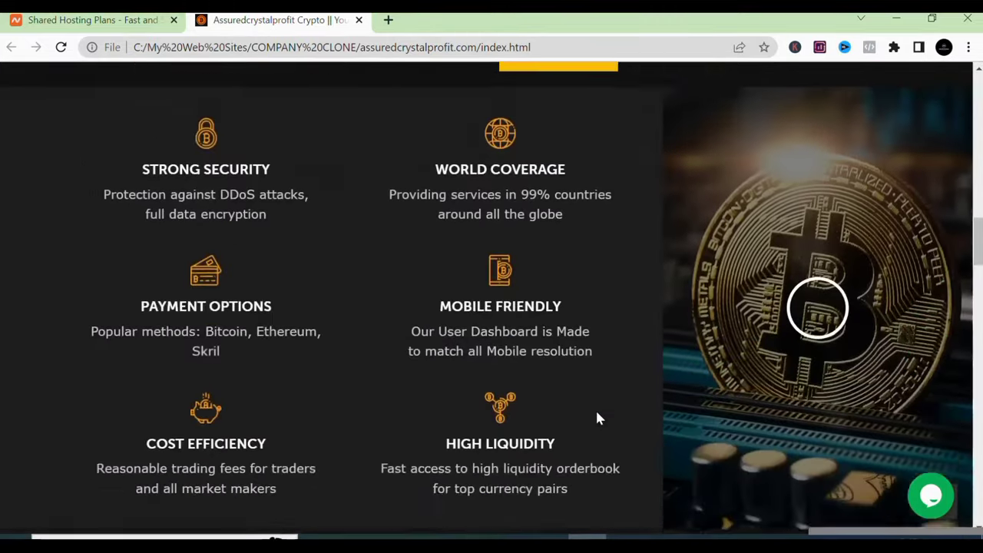
{"action": "scroll", "coordinate": [598, 419], "scroll_direction": "up", "scroll_amount": 10}
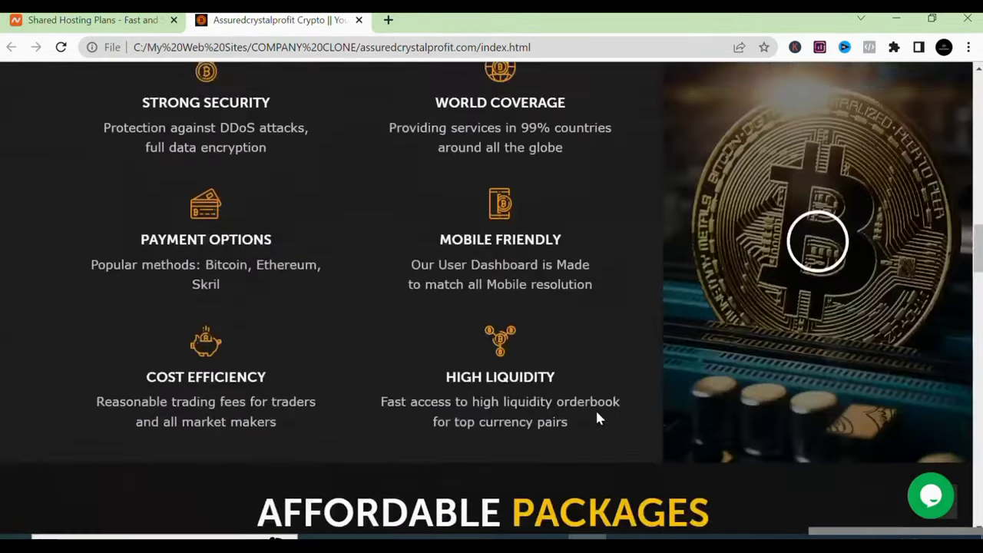
{"action": "scroll", "coordinate": [599, 419], "scroll_direction": "up", "scroll_amount": 10}
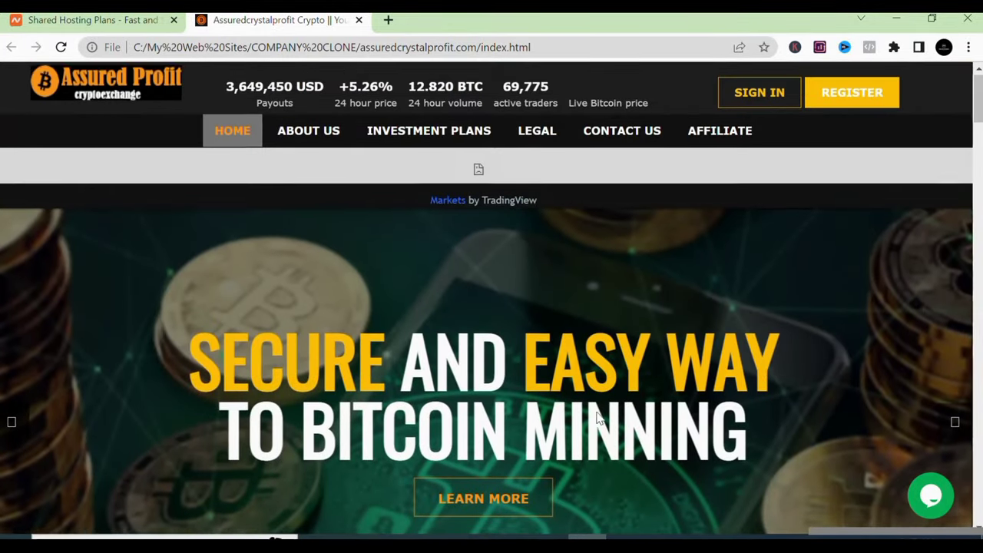
{"action": "left_click", "coordinate": [308, 131]}
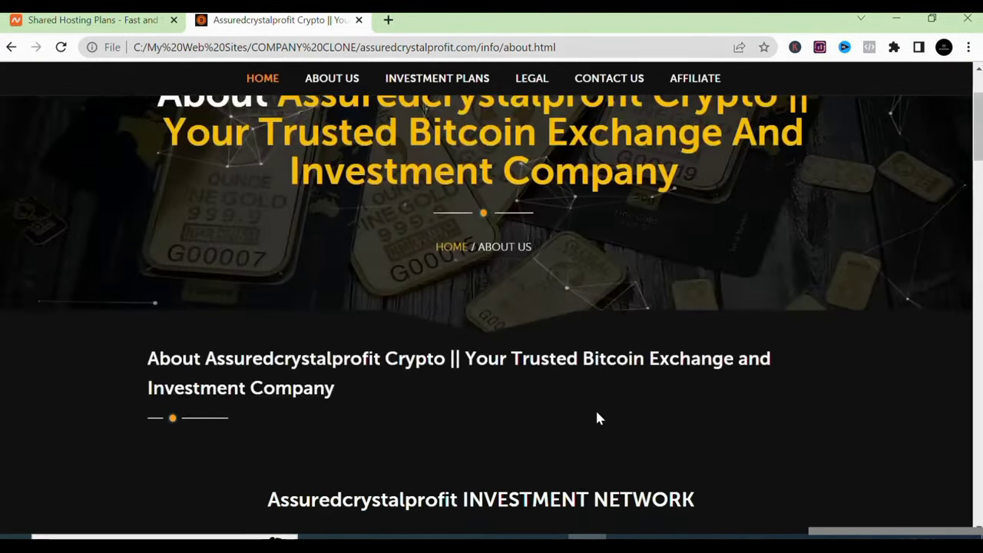
{"action": "scroll", "coordinate": [598, 418], "scroll_direction": "down", "scroll_amount": 2}
{"action": "scroll", "coordinate": [599, 418], "scroll_direction": "down", "scroll_amount": 4}
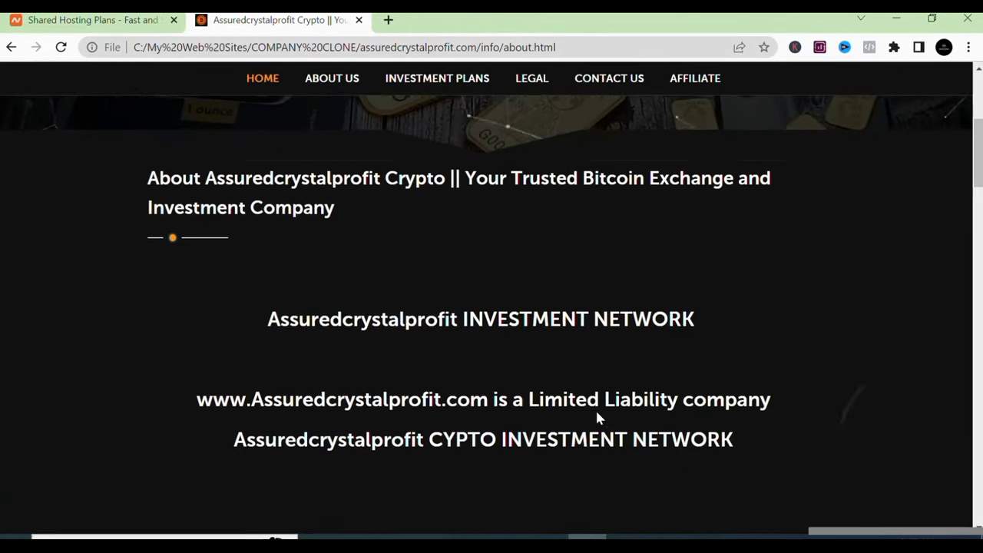
{"action": "scroll", "coordinate": [598, 418], "scroll_direction": "up", "scroll_amount": 2}
{"action": "scroll", "coordinate": [599, 419], "scroll_direction": "up", "scroll_amount": 4}
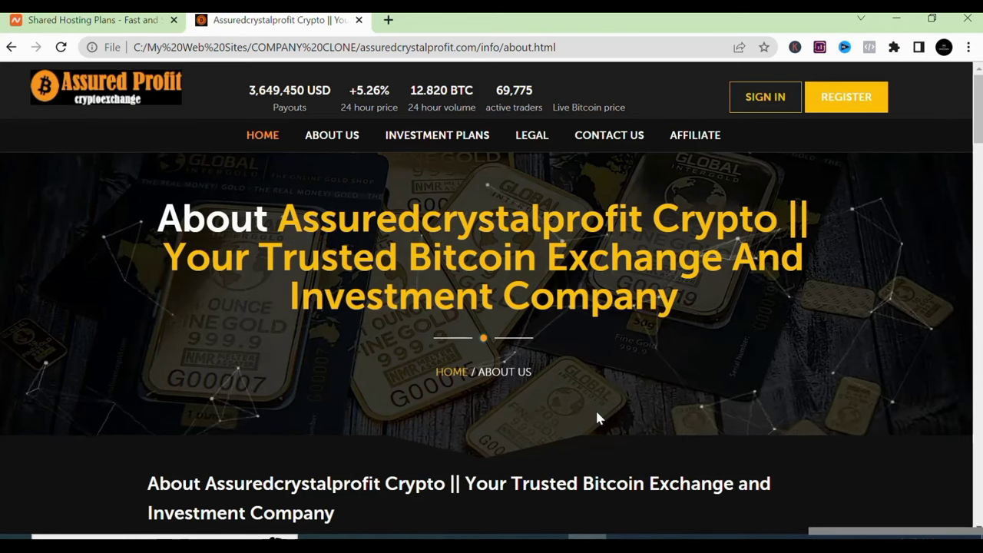
{"action": "key", "text": "super+d"}
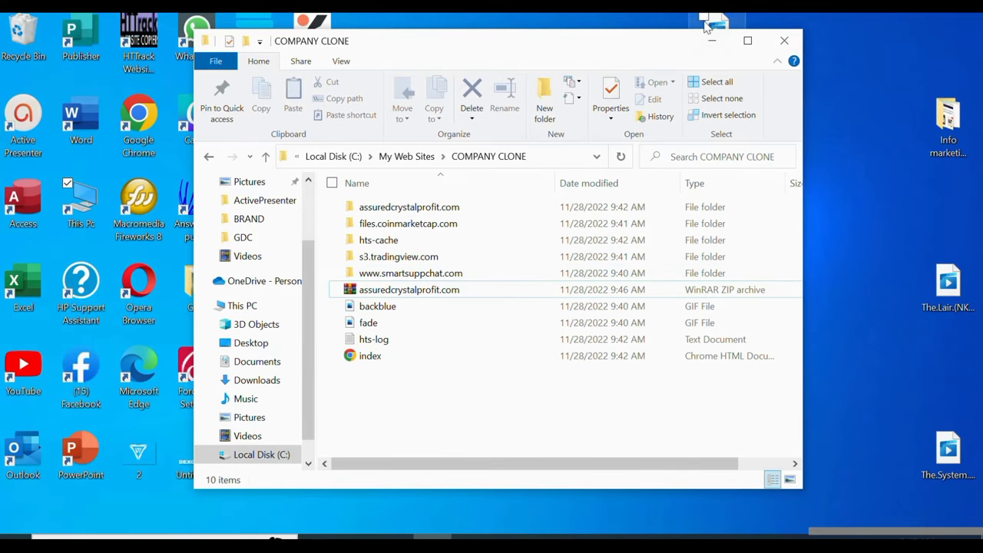
Minimize the COMPANY CLONE folder window, switch to the Opera browser and open a new tab.
{"action": "left_click", "coordinate": [712, 40]}
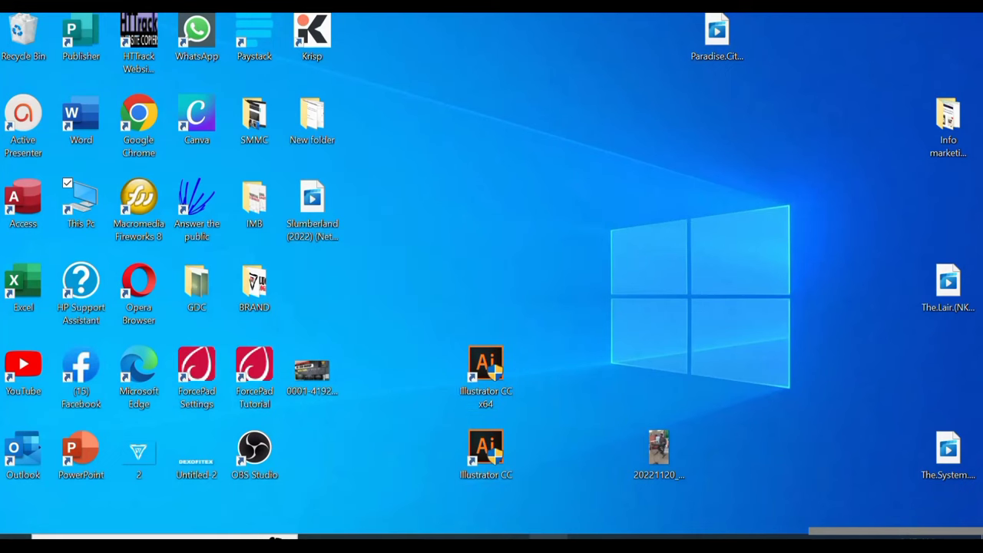
{"action": "key", "text": "alt+Tab"}
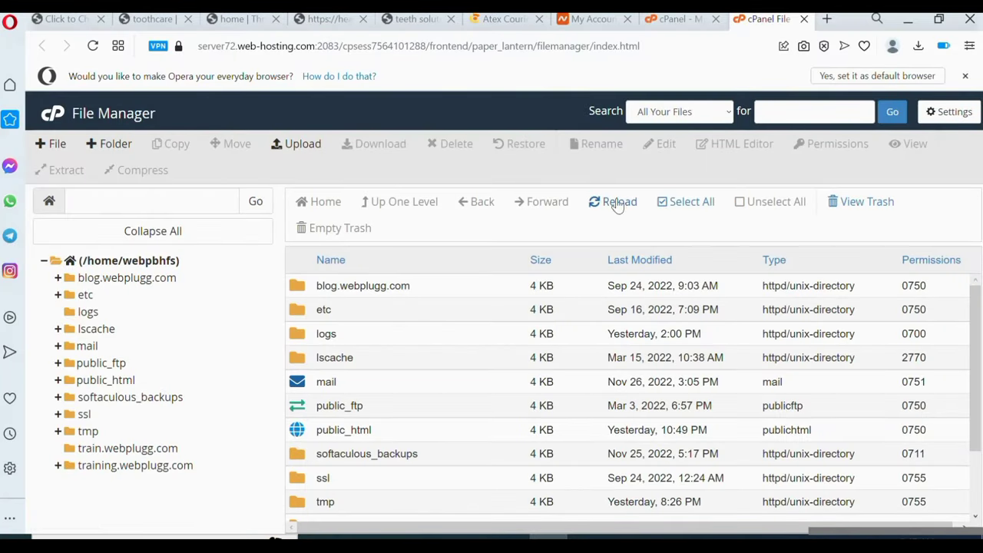
{"action": "left_click", "coordinate": [826, 19]}
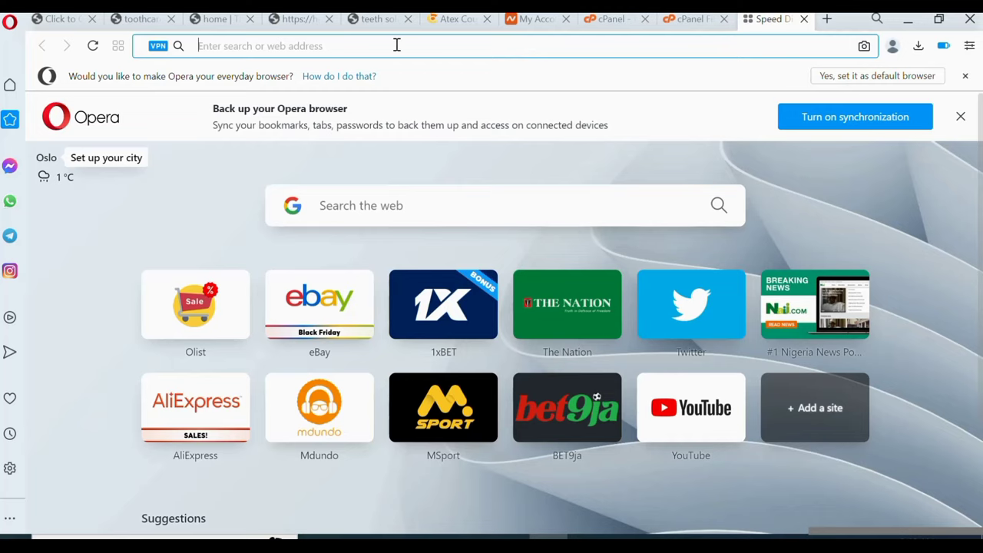
{"action": "type", "text": "COM"}
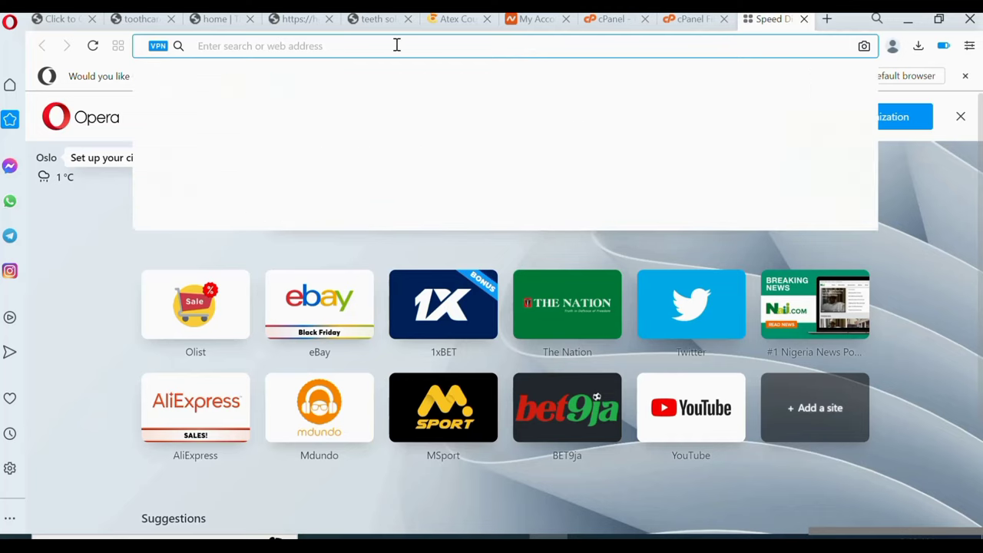
{"action": "type", "text": "P"}
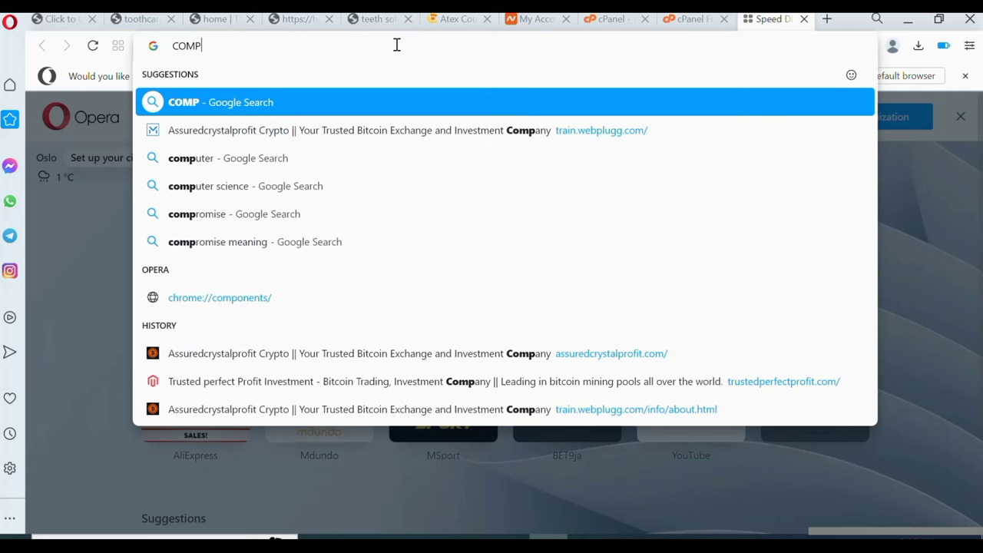
{"action": "type", "text": "ANY"}
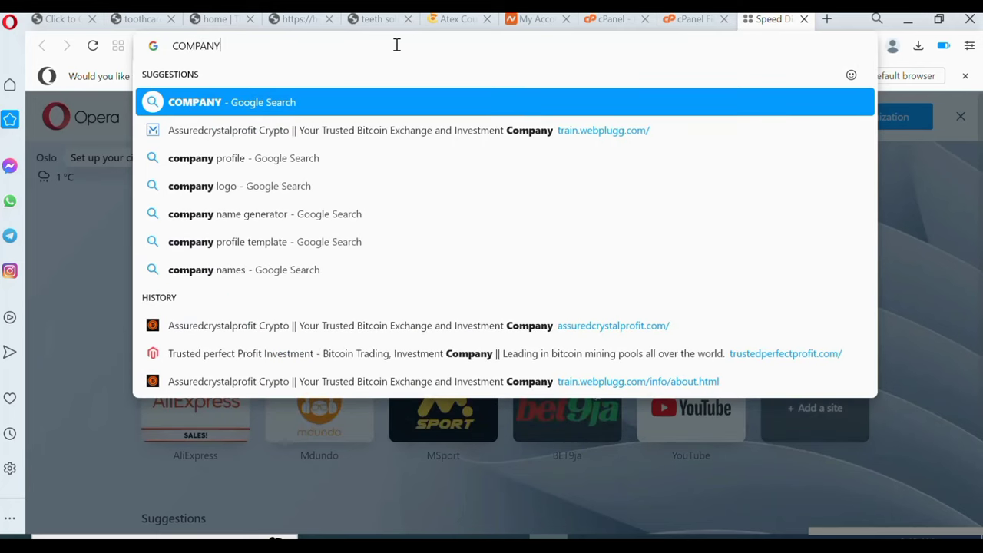
{"action": "type", "text": "Z"}
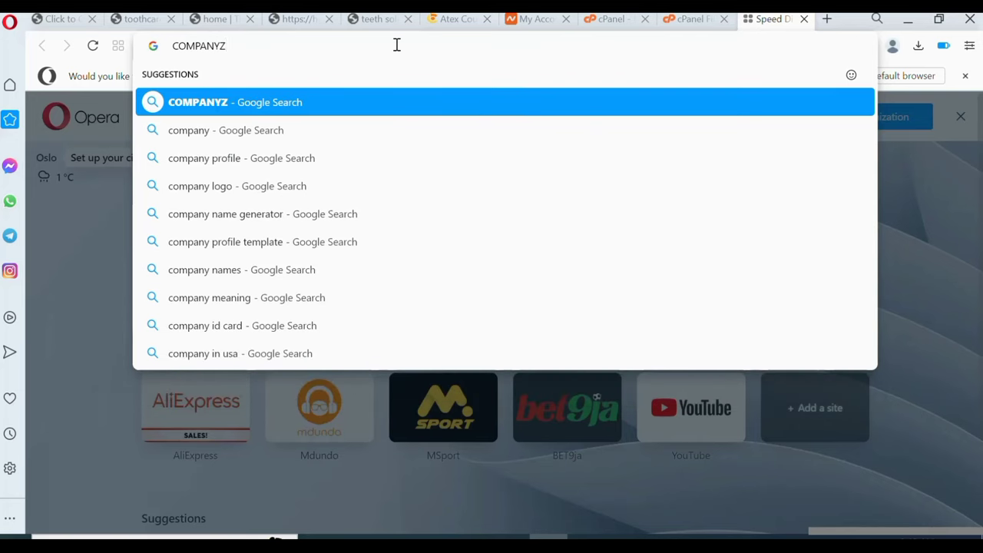
{"action": "type", "text": "X.COM"}
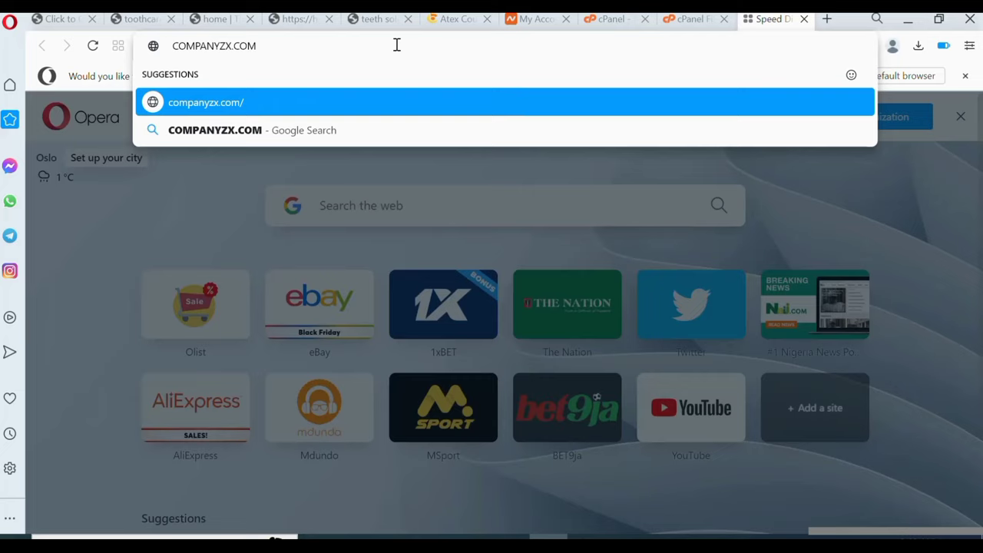
{"action": "type", "text": "/"}
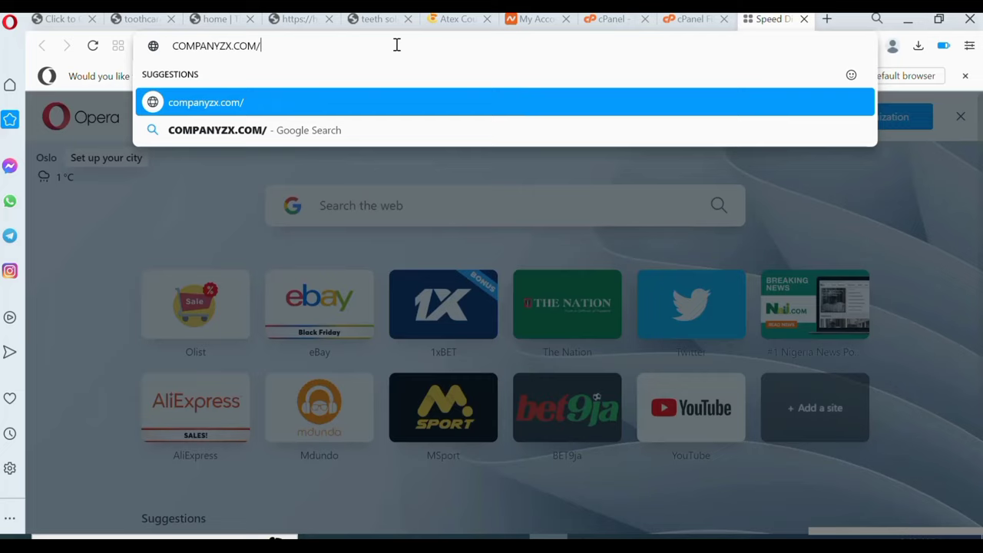
{"action": "type", "text": "CPAN"}
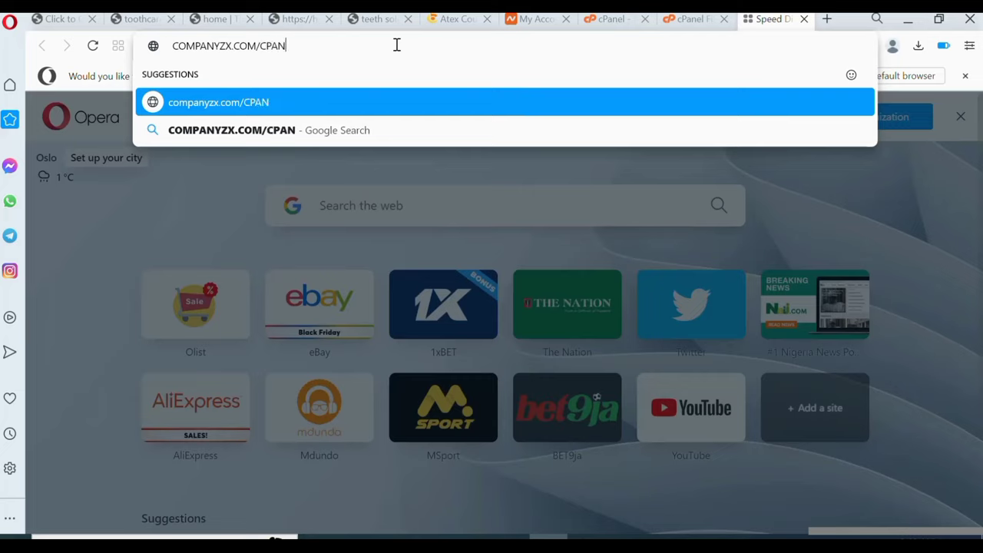
{"action": "type", "text": "EL"}
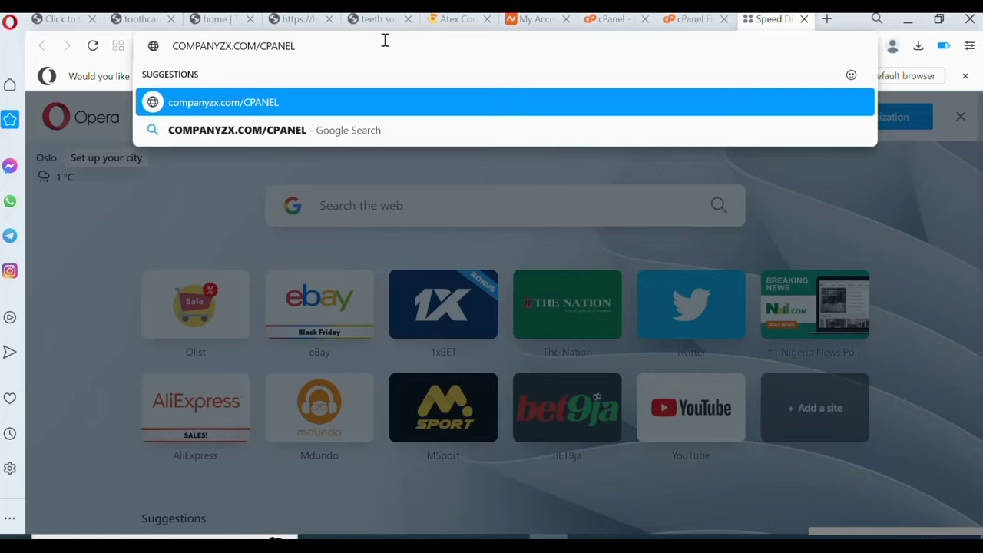
{"action": "key", "text": "BackSpace"}
{"action": "key", "text": "BackSpace"}
{"action": "key", "text": "BackSpace"}
{"action": "key", "text": "BackSpace"}
{"action": "key", "text": "BackSpace"}
{"action": "key", "text": "BackSpace"}
{"action": "key", "text": "BackSpace"}
{"action": "key", "text": "BackSpace"}
{"action": "key", "text": "BackSpace"}
{"action": "key", "text": "BackSpace"}
{"action": "key", "text": "BackSpace"}
{"action": "key", "text": "BackSpace"}
{"action": "key", "text": "BackSpace"}
{"action": "key", "text": "BackSpace"}
{"action": "key", "text": "BackSpace"}
{"action": "key", "text": "BackSpace"}
{"action": "key", "text": "BackSpace"}
{"action": "key", "text": "BackSpace"}
{"action": "key", "text": "BackSpace"}
{"action": "key", "text": "BackSpace"}
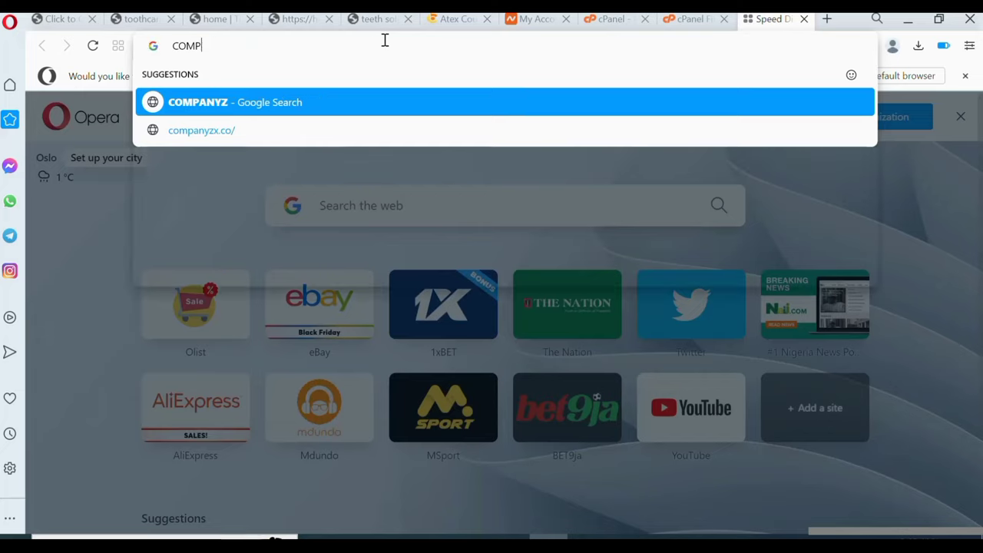
Load the hosting domain's /cpanel address and examine the username and password fields on its login page.
{"action": "type", "text": "webdesk"}
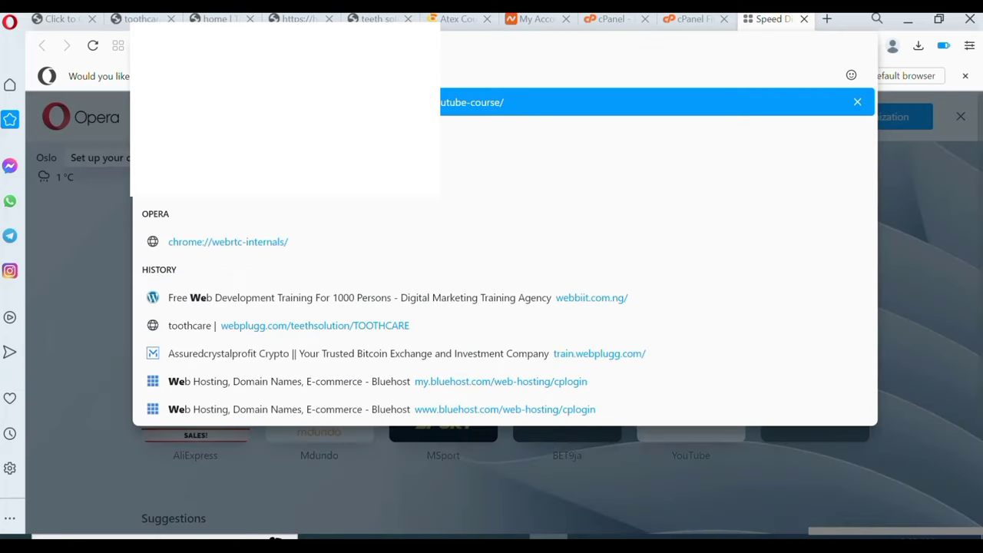
{"action": "type", "text": "g.com"}
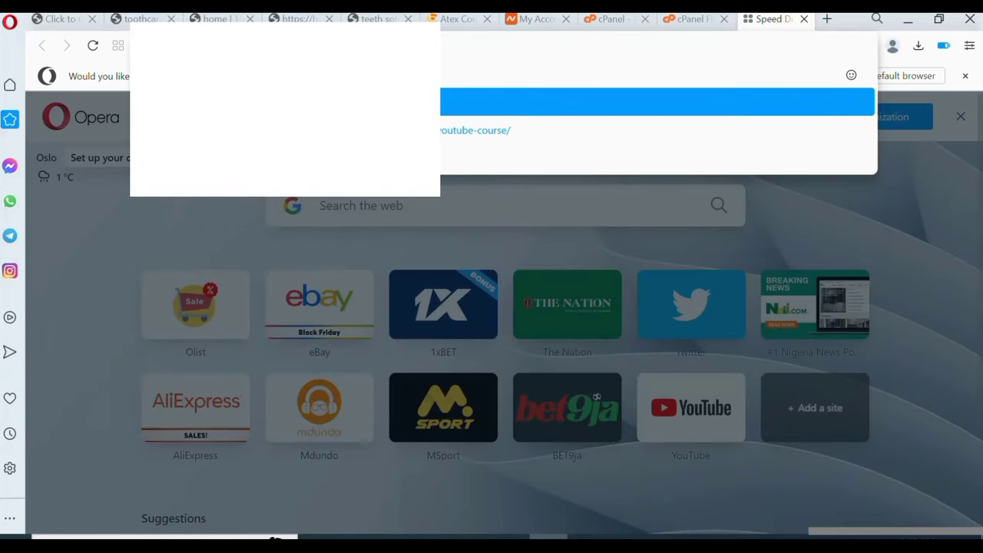
{"action": "type", "text": "/cpanel"}
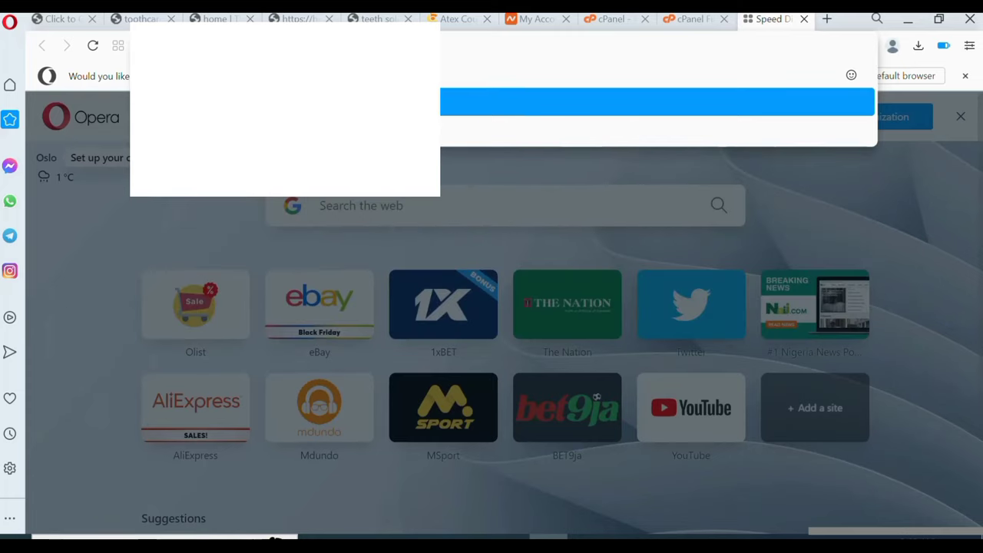
{"action": "key", "text": "Return"}
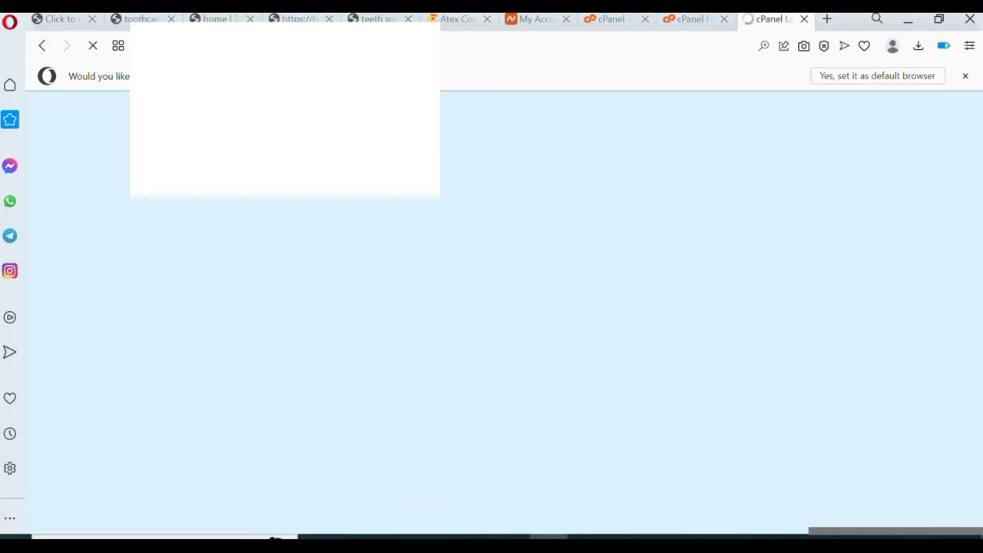
{"action": "scroll", "coordinate": [499, 308], "scroll_direction": "down", "scroll_amount": 2}
{"action": "scroll", "coordinate": [499, 308], "scroll_direction": "up", "scroll_amount": 1}
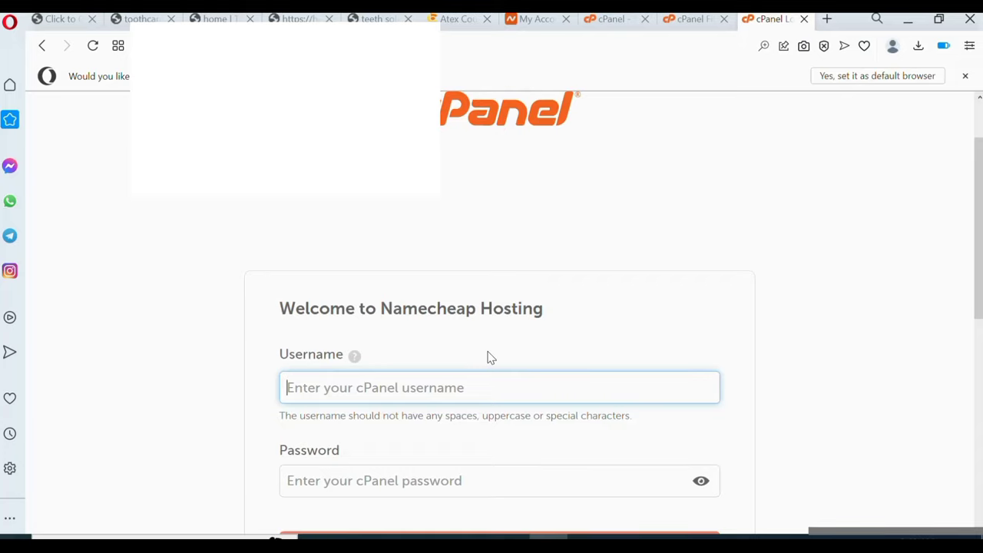
{"action": "scroll", "coordinate": [489, 357], "scroll_direction": "down", "scroll_amount": 1}
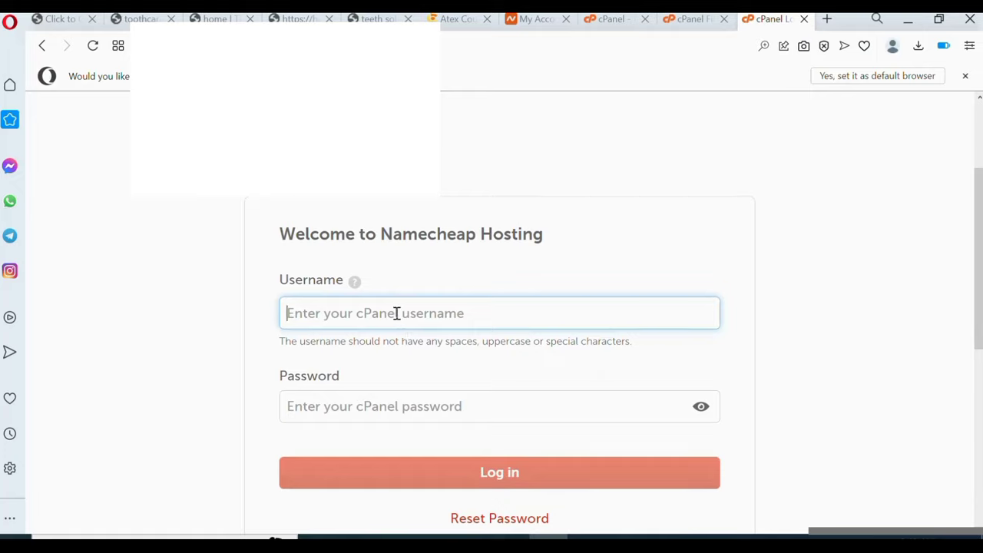
{"action": "left_click", "coordinate": [386, 409]}
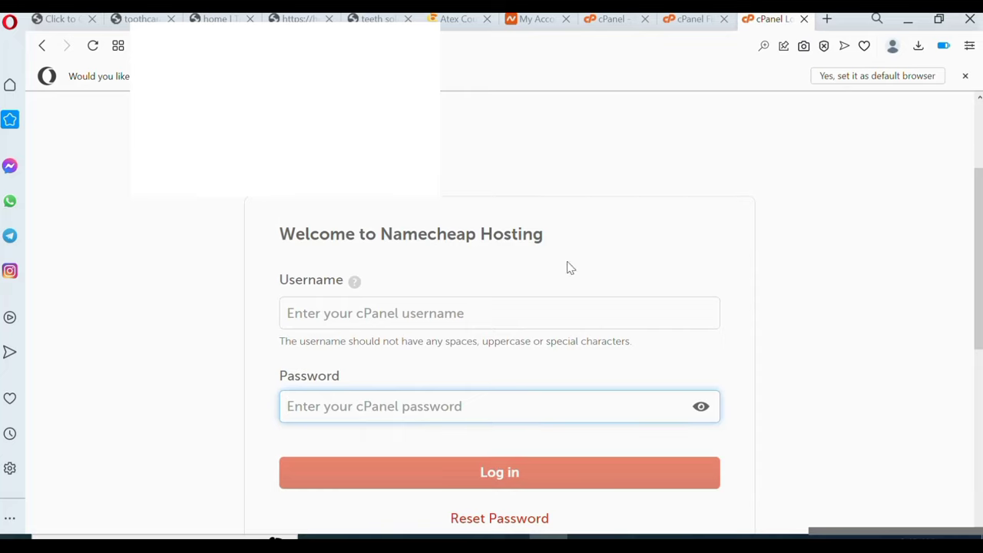
Return to the logged-in cPanel dashboard, open File Manager from it, and close the cPanel login tab.
{"action": "left_click", "coordinate": [695, 26]}
{"action": "left_click", "coordinate": [604, 25]}
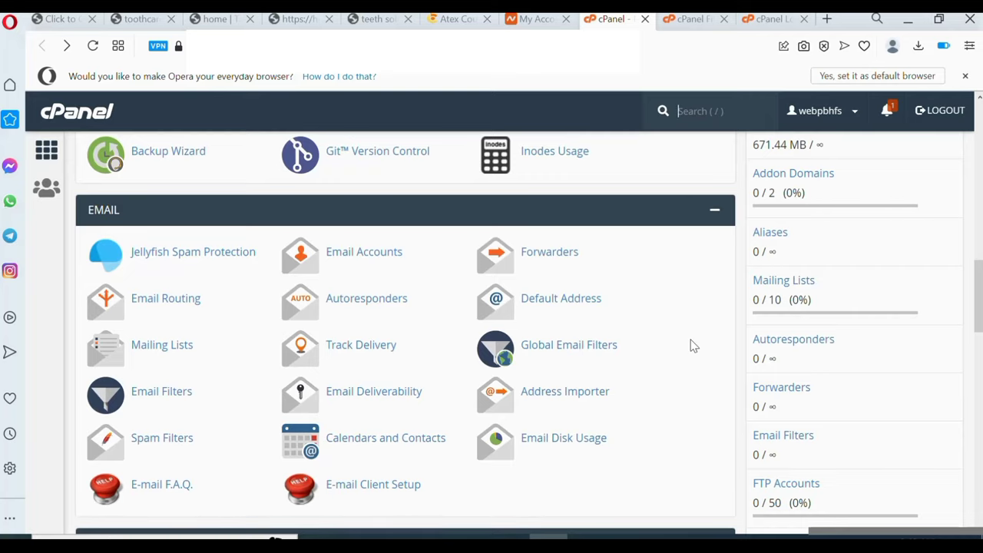
{"action": "scroll", "coordinate": [691, 345], "scroll_direction": "up", "scroll_amount": 2}
{"action": "scroll", "coordinate": [691, 346], "scroll_direction": "down", "scroll_amount": 1}
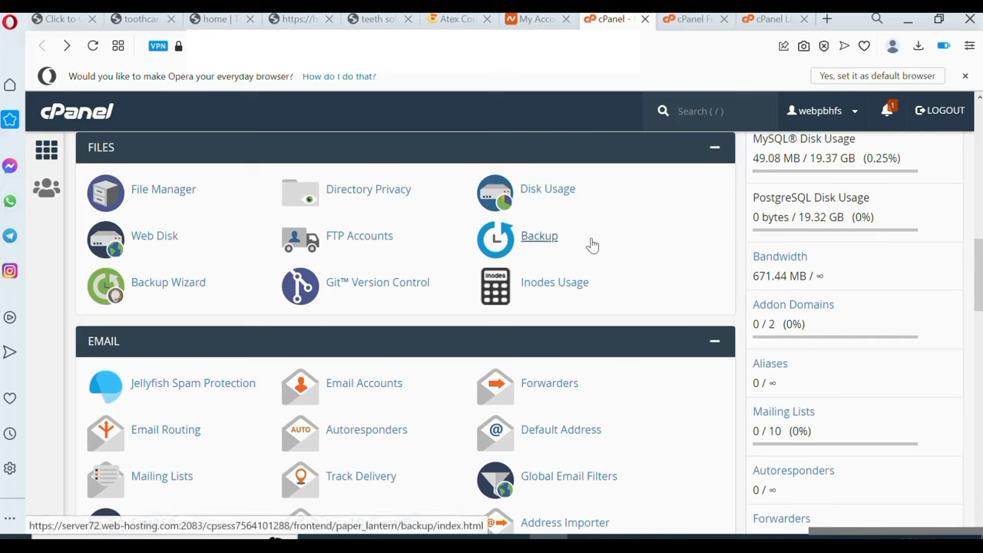
{"action": "type", "text": "fil"}
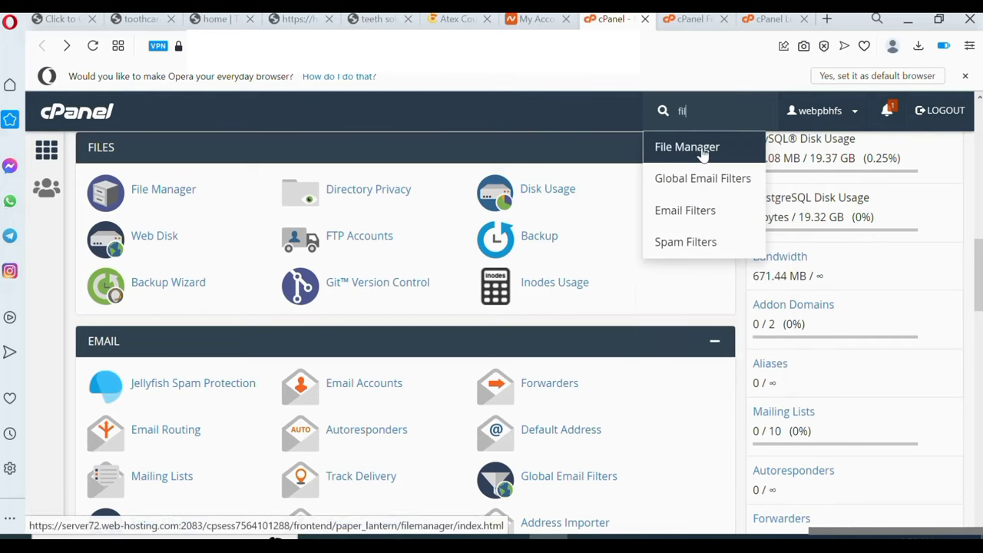
{"action": "left_click", "coordinate": [149, 196]}
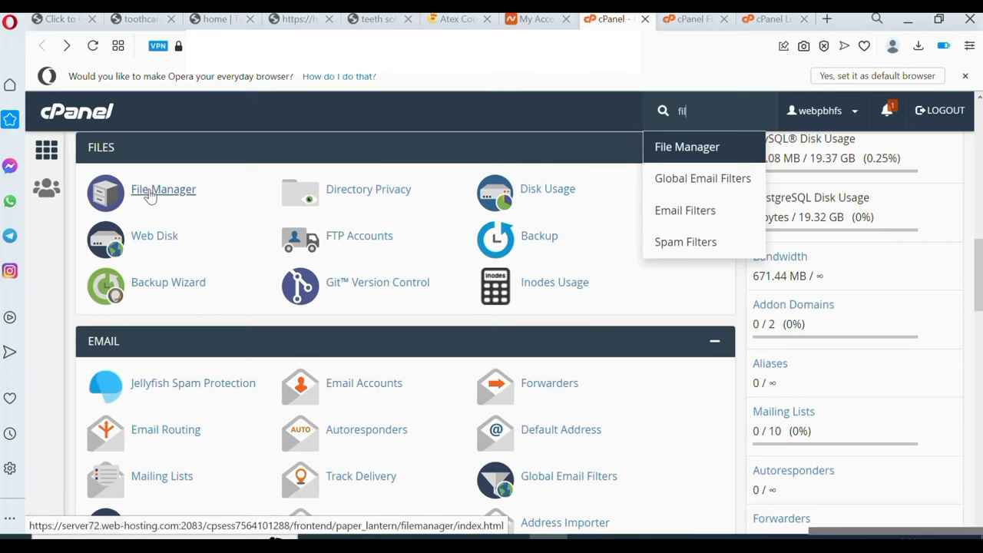
{"action": "left_click", "coordinate": [804, 19]}
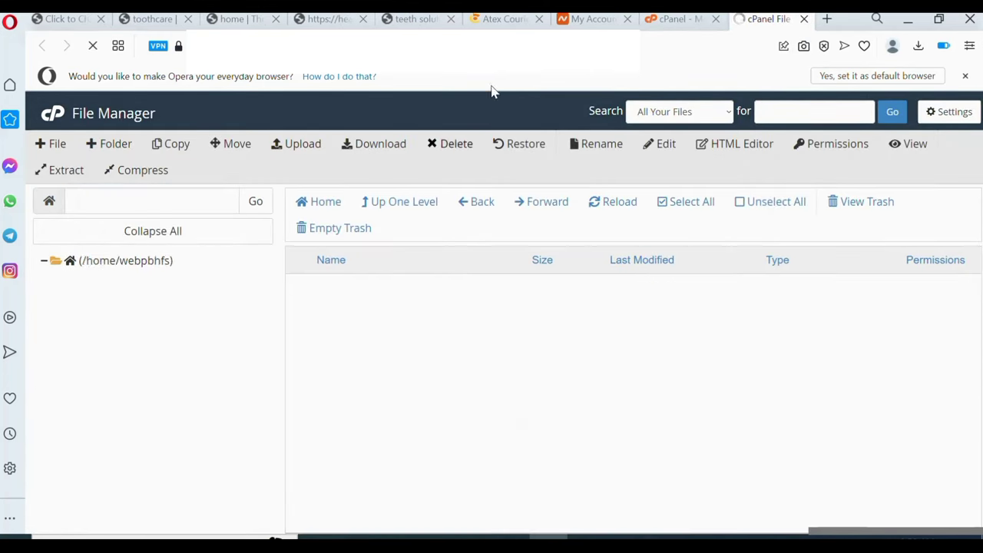
Open the public_html folder in File Manager to view its contents, then go back to the home directory.
{"action": "scroll", "coordinate": [643, 305], "scroll_direction": "down", "scroll_amount": 1}
{"action": "scroll", "coordinate": [645, 305], "scroll_direction": "down", "scroll_amount": 1}
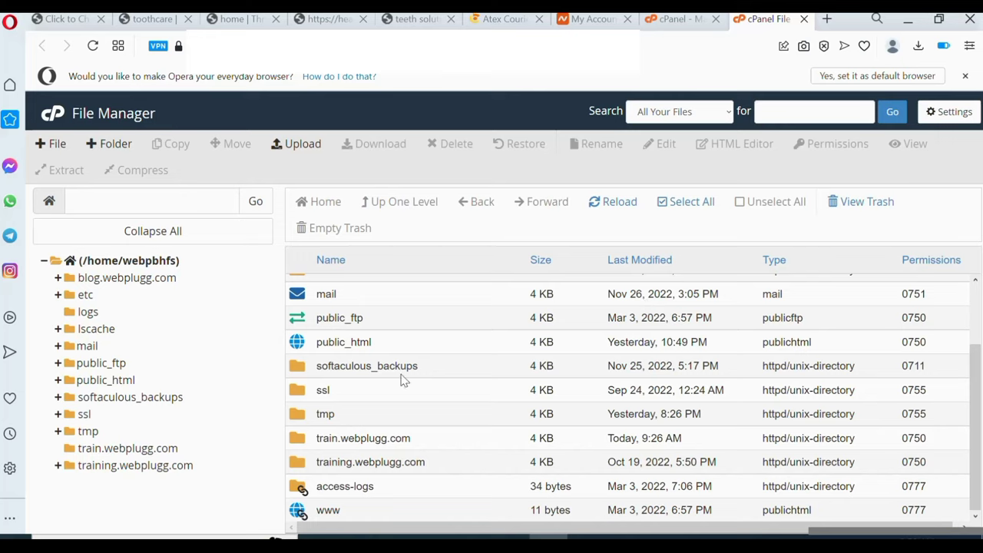
{"action": "double_click", "coordinate": [384, 342]}
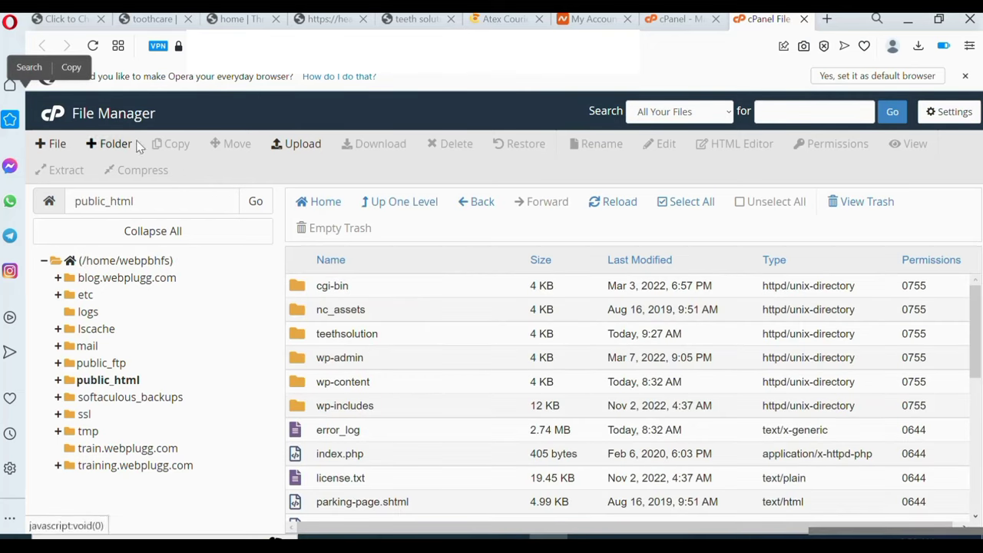
{"action": "left_click", "coordinate": [479, 204]}
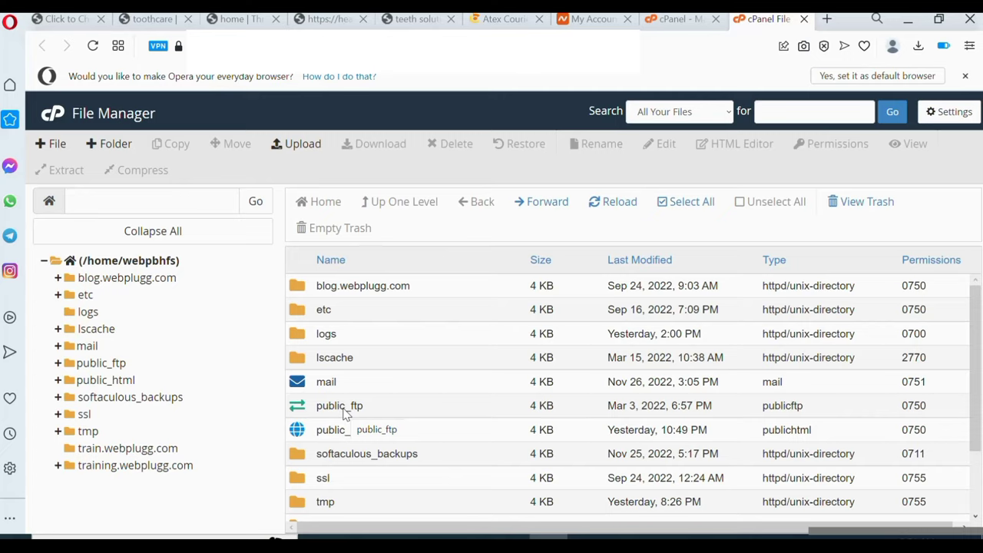
Upload the assuredcrystalprofit.com zip archive from the local cloned site folder into the train.webplugg.com directory.
{"action": "left_click", "coordinate": [116, 449]}
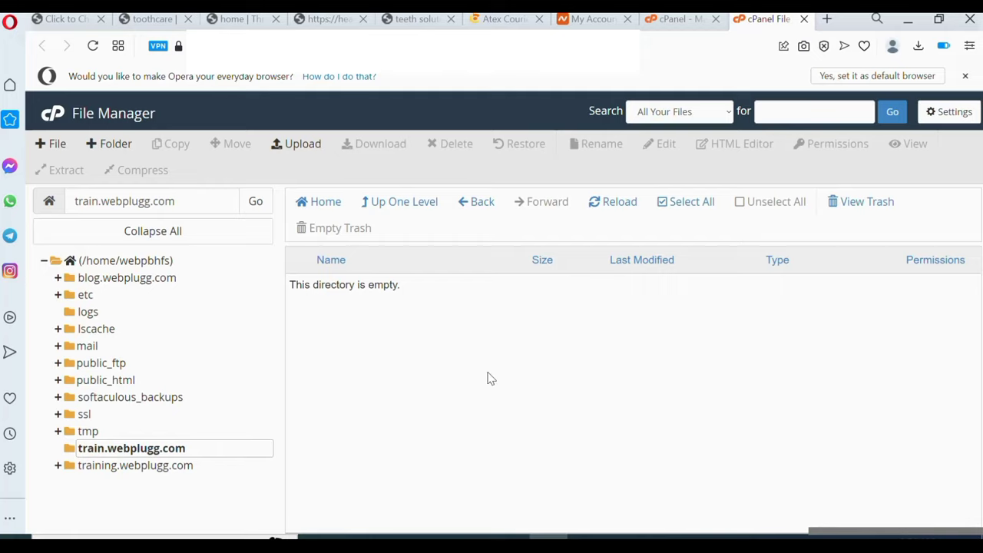
{"action": "left_click", "coordinate": [292, 146]}
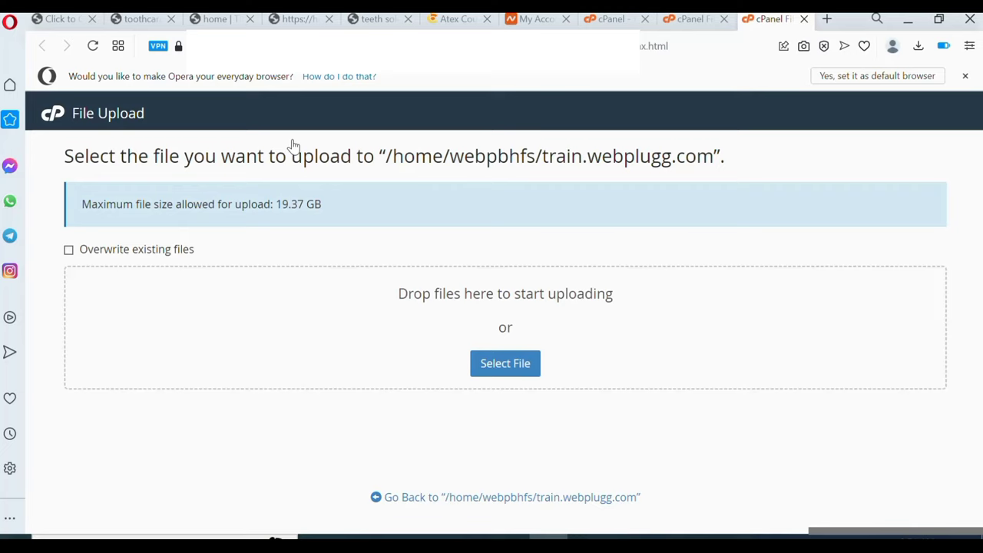
{"action": "left_click", "coordinate": [513, 378]}
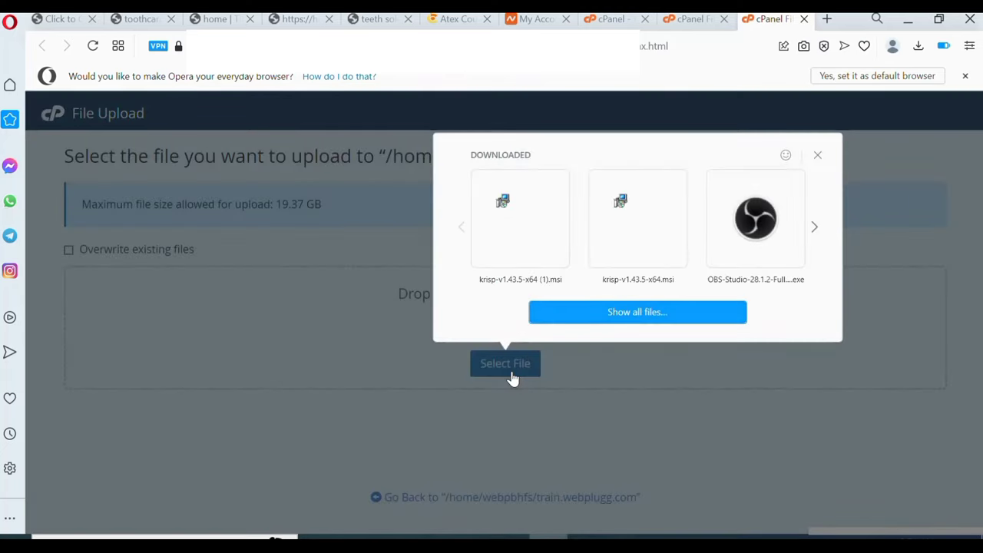
{"action": "left_click", "coordinate": [620, 325]}
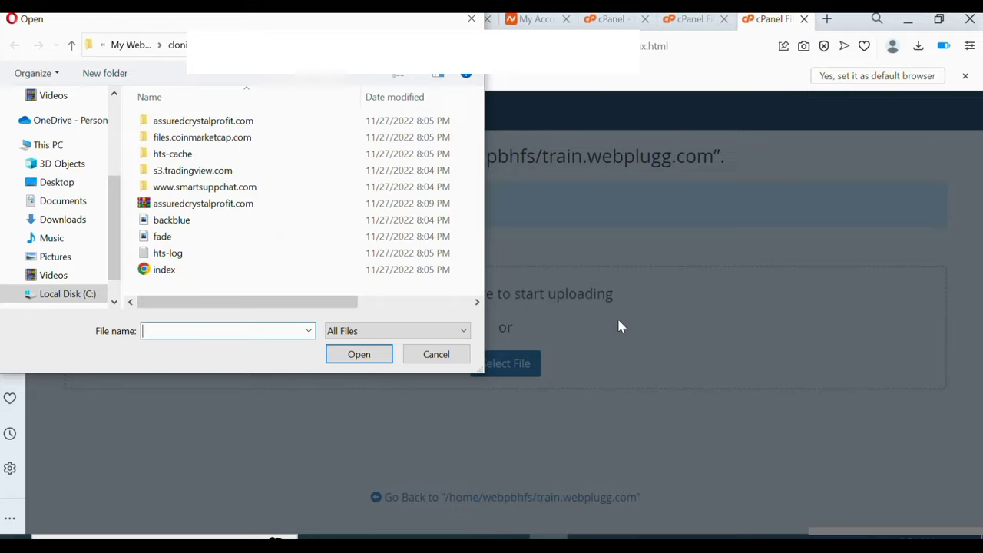
{"action": "double_click", "coordinate": [228, 203]}
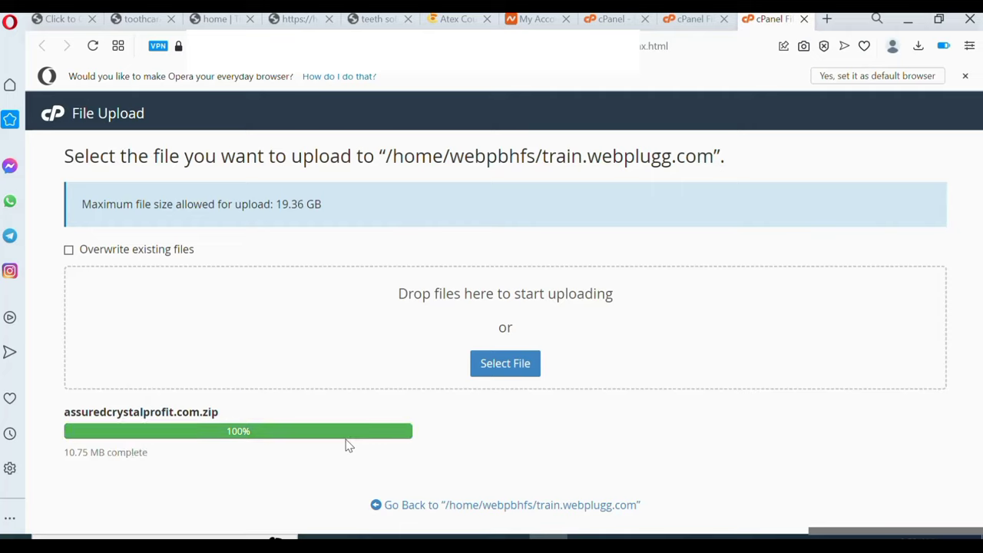
Return to the train.webplugg.com directory and extract the uploaded assuredcrystalprofit.com.zip archive into /train.webplugg.com.
{"action": "left_click", "coordinate": [513, 506]}
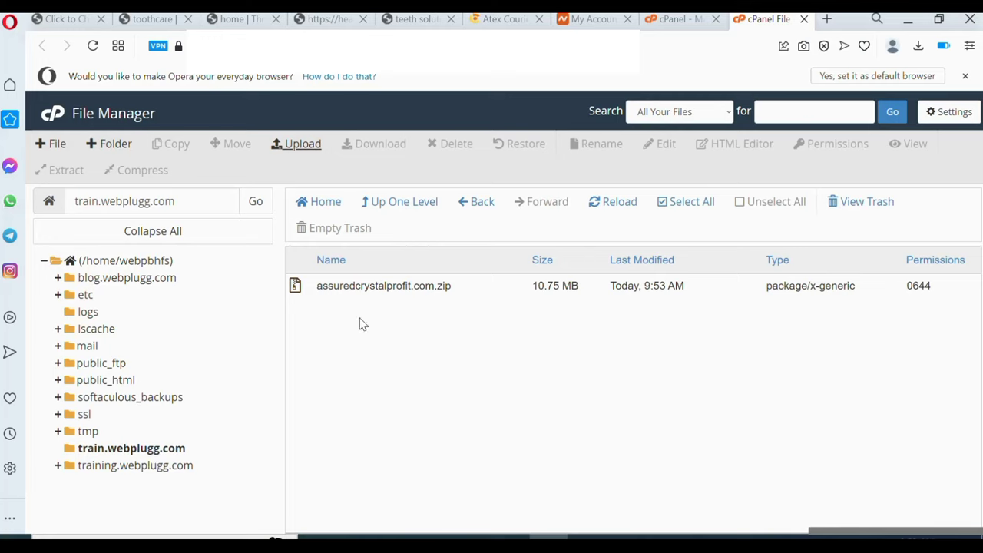
{"action": "right_click", "coordinate": [393, 286]}
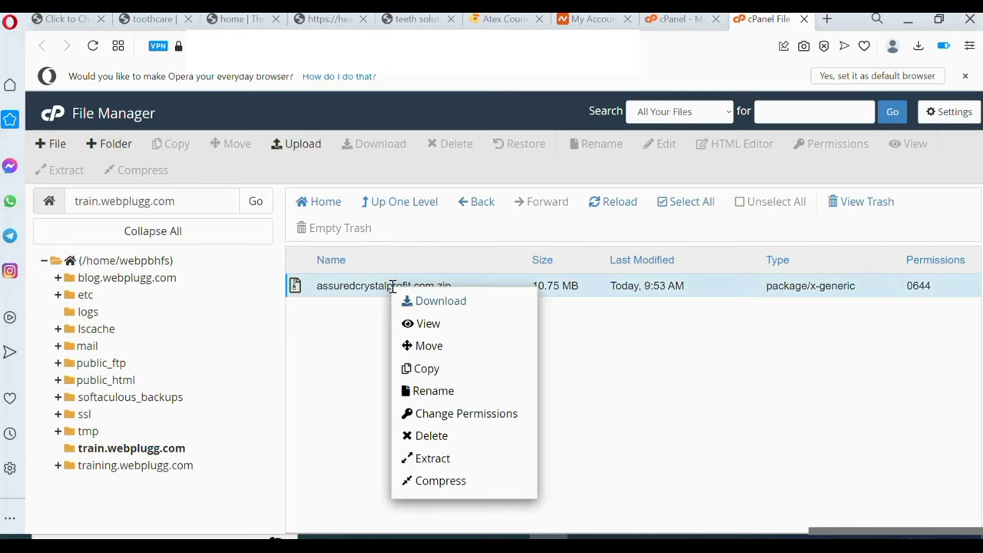
{"action": "left_click", "coordinate": [425, 459]}
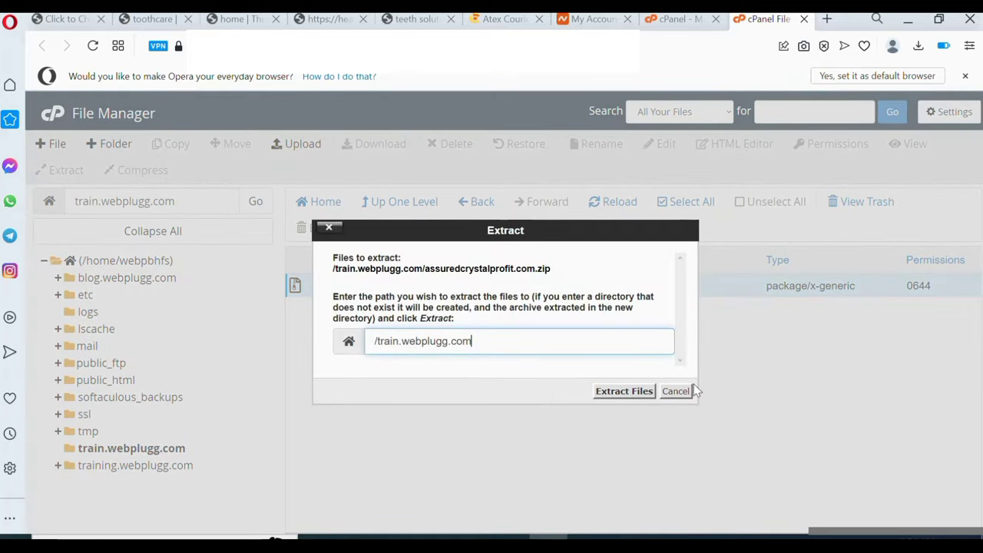
{"action": "left_click", "coordinate": [624, 391]}
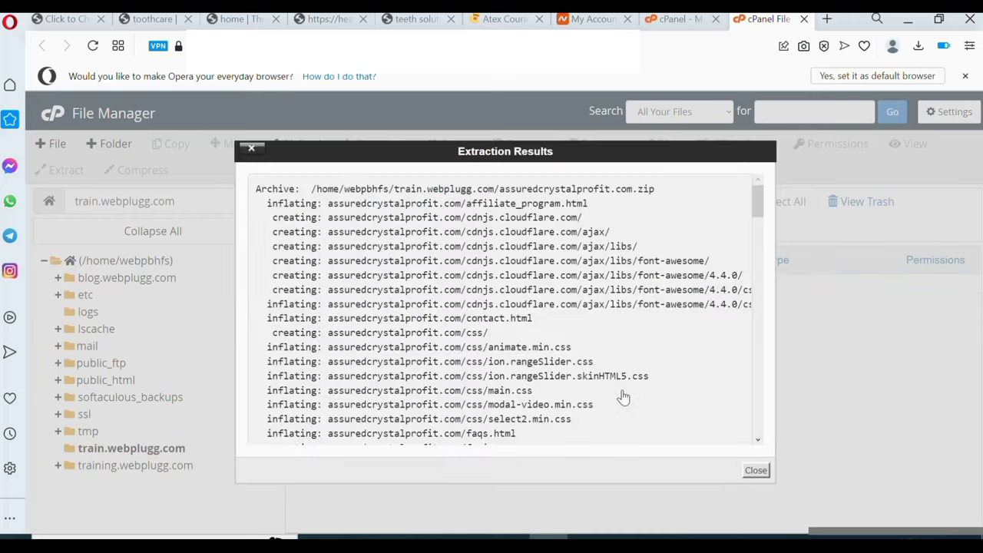
{"action": "left_click", "coordinate": [756, 471]}
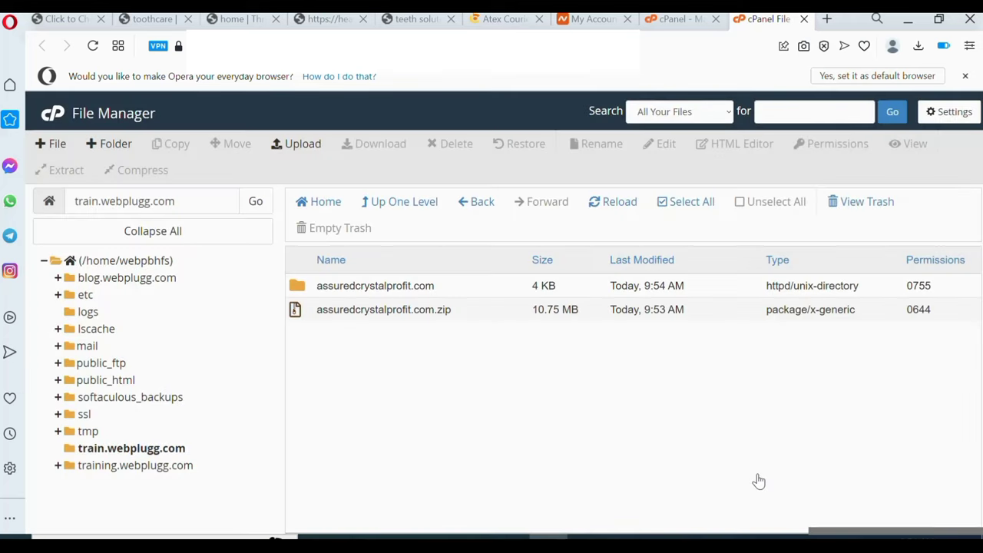
Open the extracted assuredcrystalprofit.com folder and look through the website files and subfolders it contains.
{"action": "left_click", "coordinate": [364, 298]}
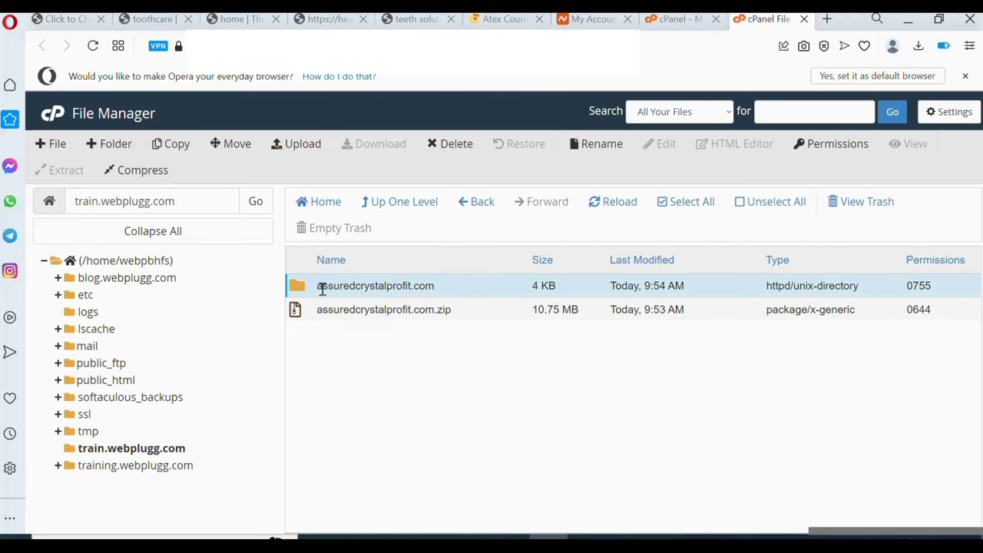
{"action": "double_click", "coordinate": [296, 288]}
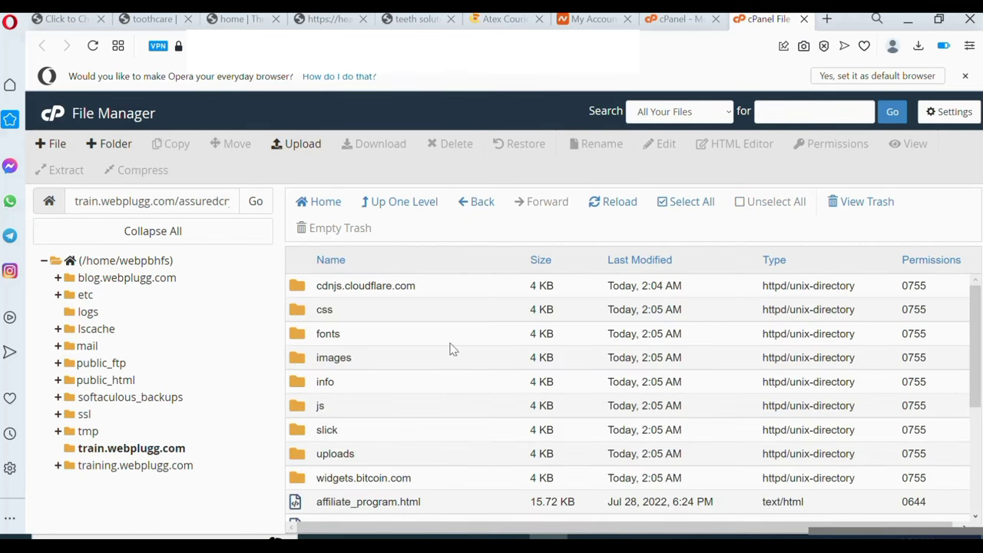
{"action": "scroll", "coordinate": [522, 473], "scroll_direction": "down", "scroll_amount": 3}
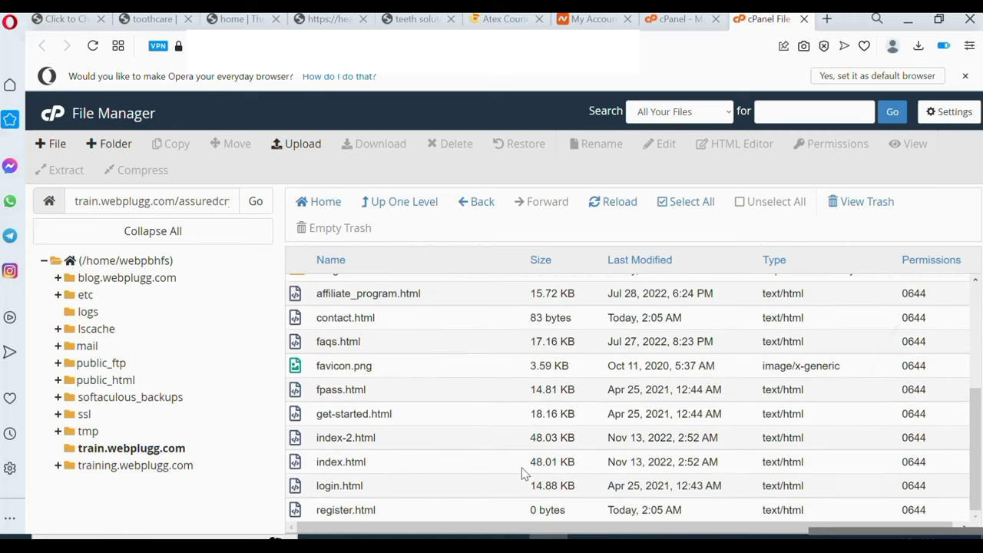
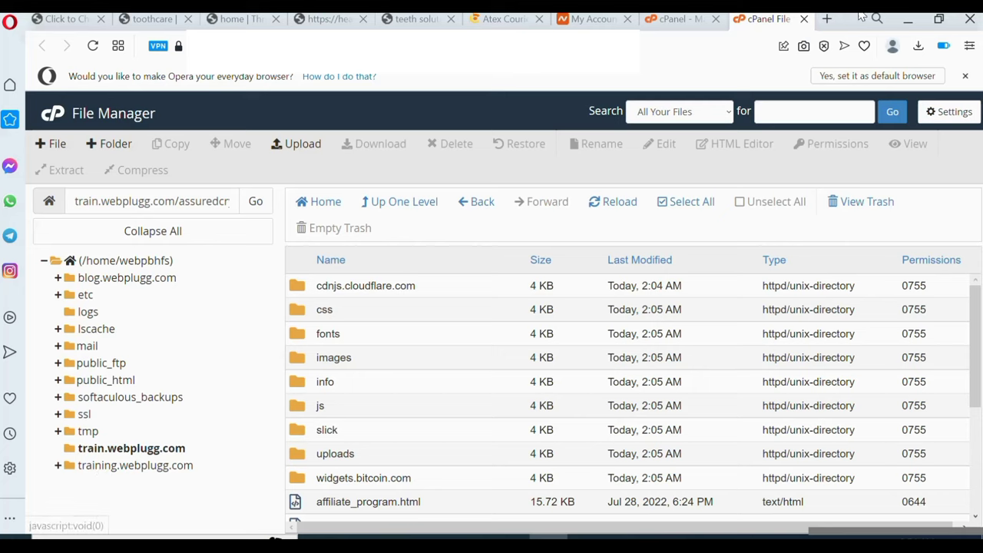
Load train.webplugg.com in a new browser tab to check what the subdomain serves.
{"action": "left_click", "coordinate": [829, 22]}
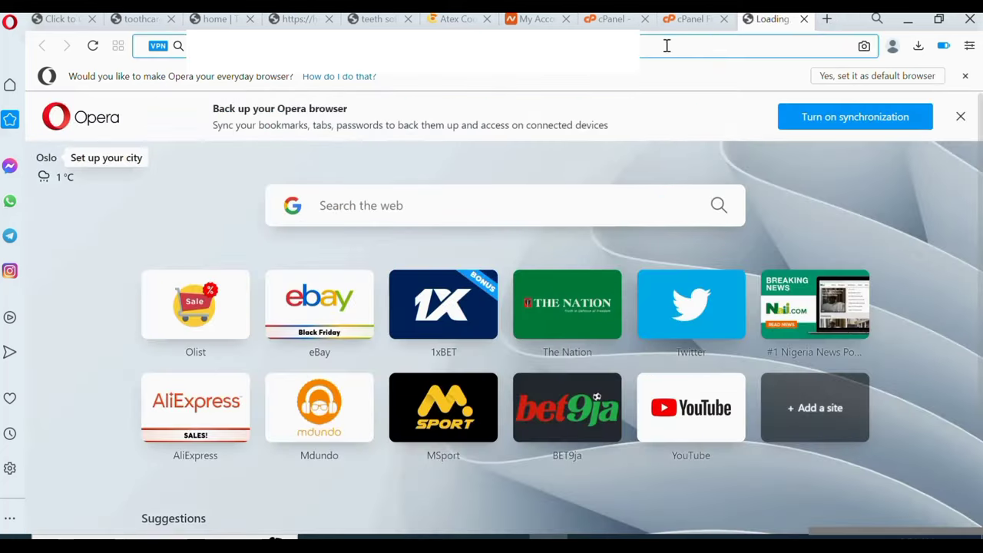
{"action": "type", "text": "tr"}
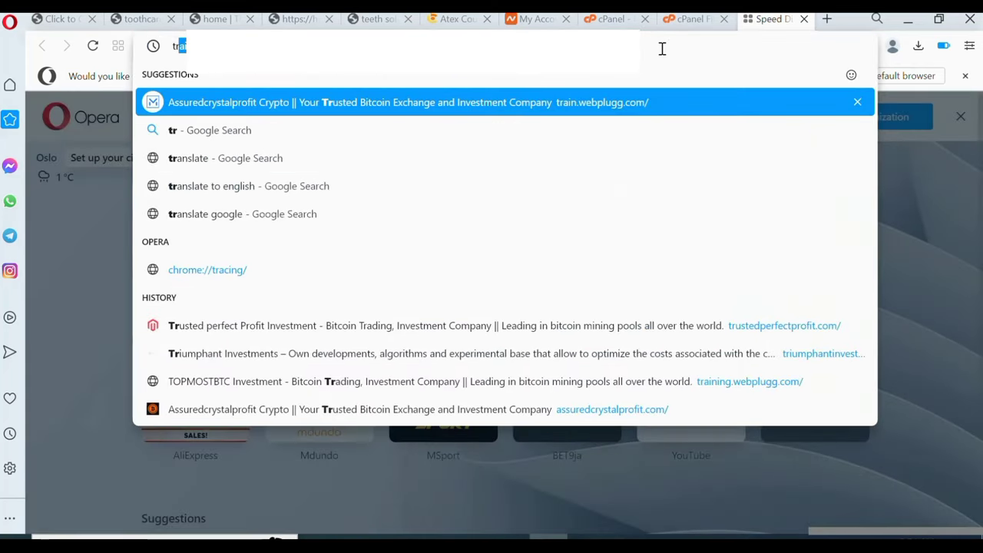
{"action": "key", "text": "Return"}
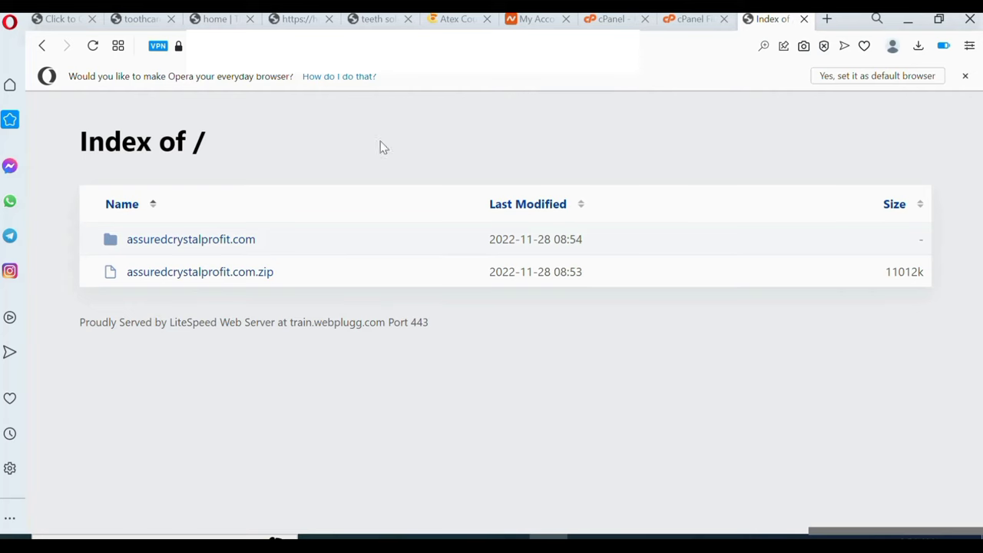
Back in File Manager, try to move everything in the extracted assuredcrystalprofit.com folder to /train.webplugg.com/.
{"action": "left_click", "coordinate": [693, 21]}
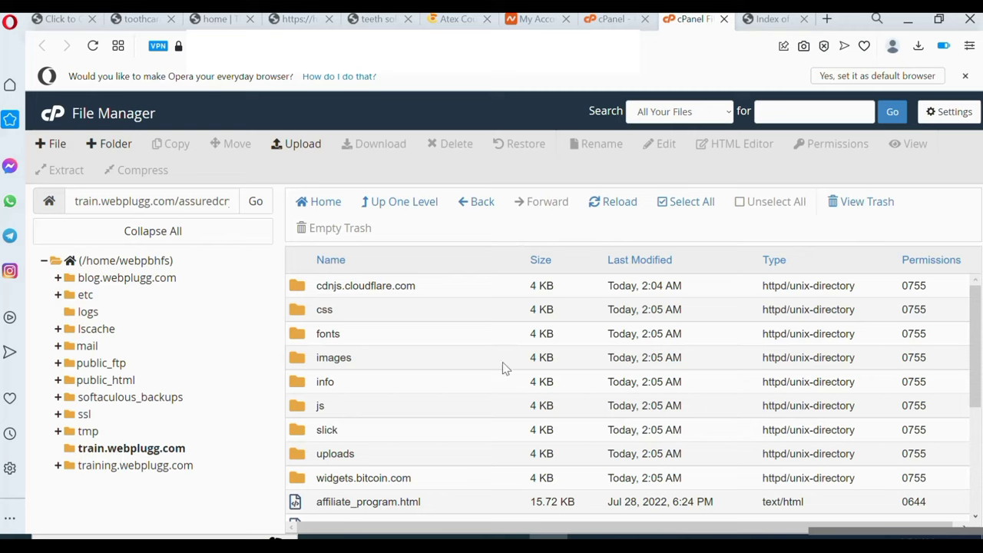
{"action": "left_click", "coordinate": [689, 202]}
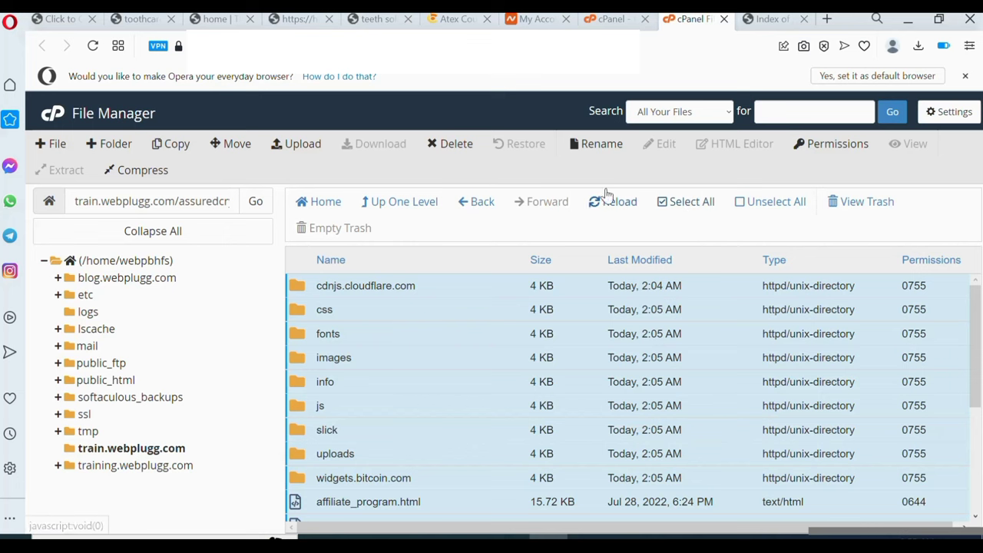
{"action": "left_click", "coordinate": [229, 149]}
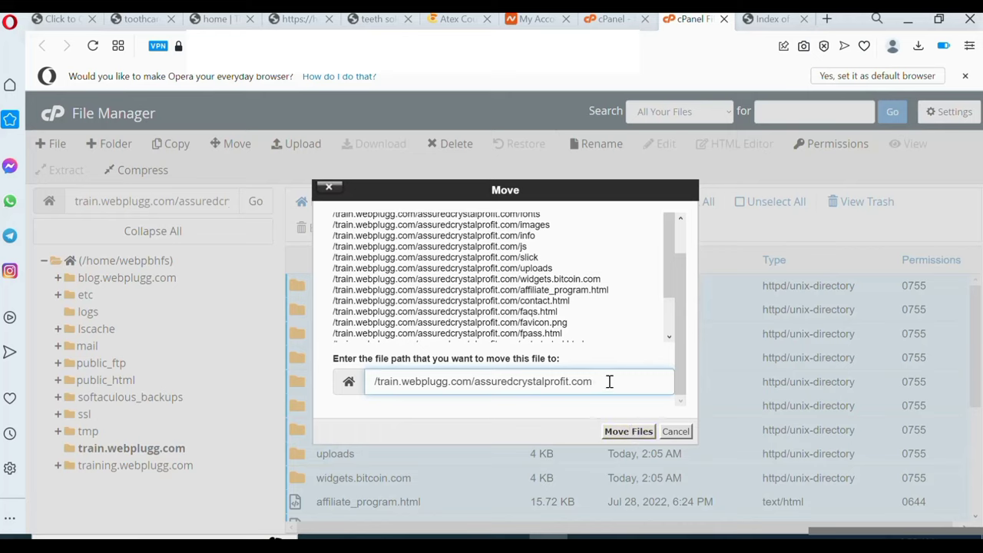
{"action": "key", "text": "BackSpace"}
{"action": "key", "text": "BackSpace"}
{"action": "key", "text": "BackSpace"}
{"action": "key", "text": "BackSpace"}
{"action": "key", "text": "BackSpace"}
{"action": "key", "text": "BackSpace"}
{"action": "key", "text": "BackSpace"}
{"action": "key", "text": "BackSpace"}
{"action": "key", "text": "BackSpace"}
{"action": "key", "text": "BackSpace"}
{"action": "key", "text": "BackSpace"}
{"action": "key", "text": "BackSpace"}
{"action": "key", "text": "BackSpace"}
{"action": "key", "text": "BackSpace"}
{"action": "key", "text": "BackSpace"}
{"action": "key", "text": "BackSpace"}
{"action": "key", "text": "BackSpace"}
{"action": "key", "text": "BackSpace"}
{"action": "key", "text": "BackSpace"}
{"action": "key", "text": "BackSpace"}
{"action": "key", "text": "BackSpace"}
{"action": "key", "text": "BackSpace"}
{"action": "key", "text": "BackSpace"}
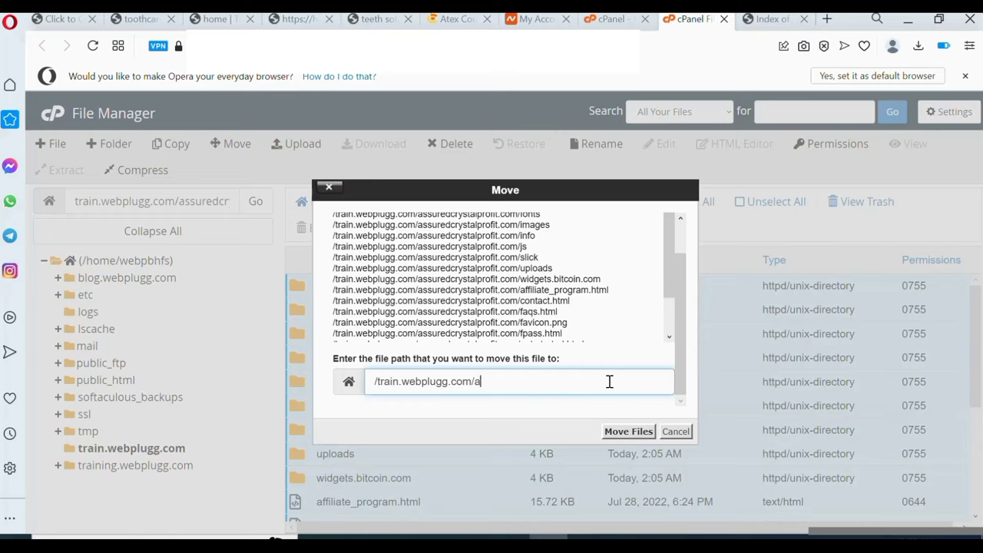
{"action": "triple_click", "coordinate": [428, 378]}
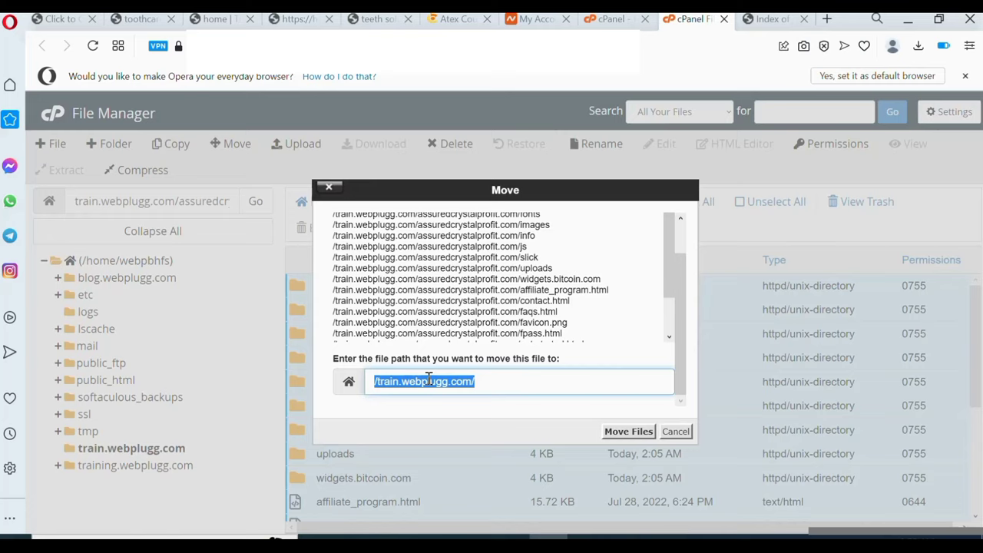
{"action": "left_click", "coordinate": [500, 385]}
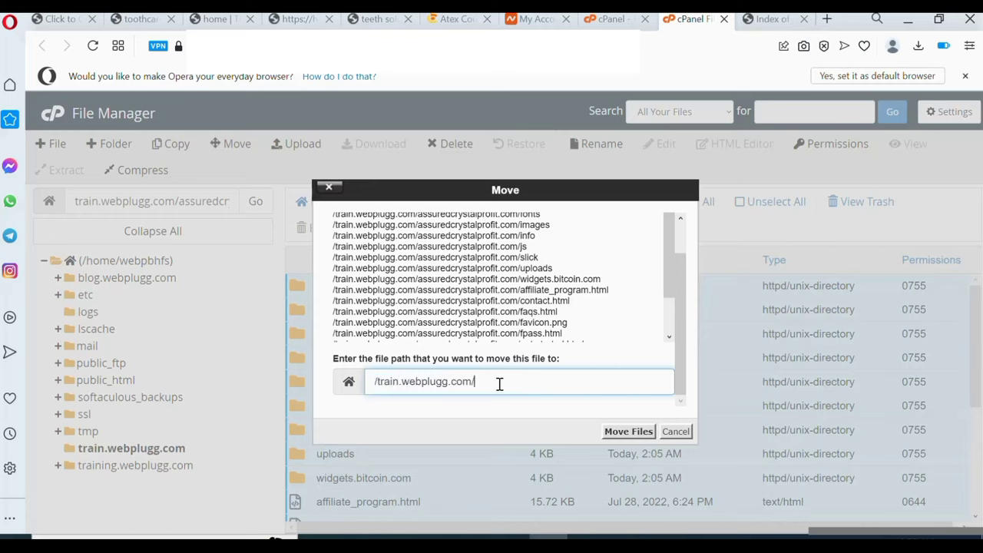
{"action": "left_click", "coordinate": [635, 431]}
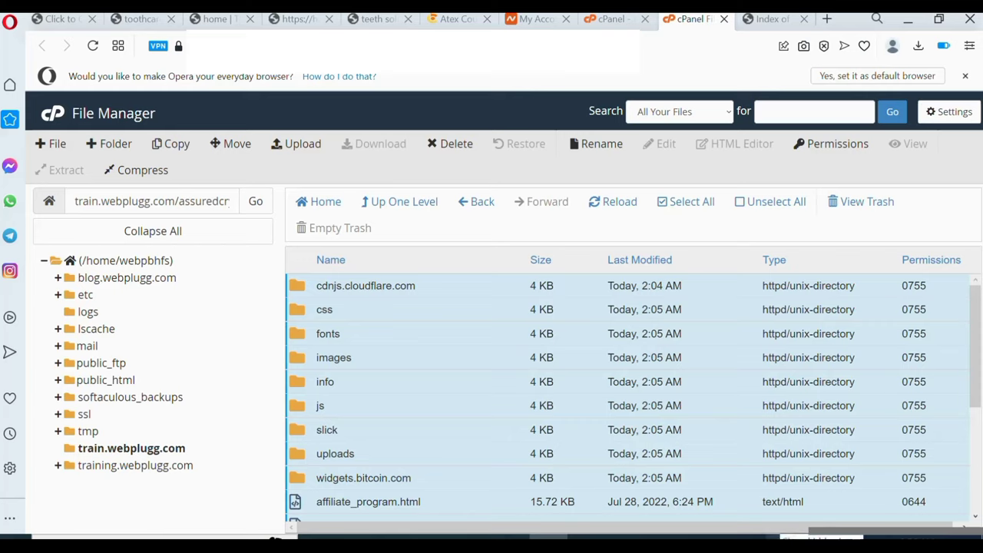
Check the computer's Wi-Fi connection status in the system's network list.
{"action": "left_click", "coordinate": [789, 547]}
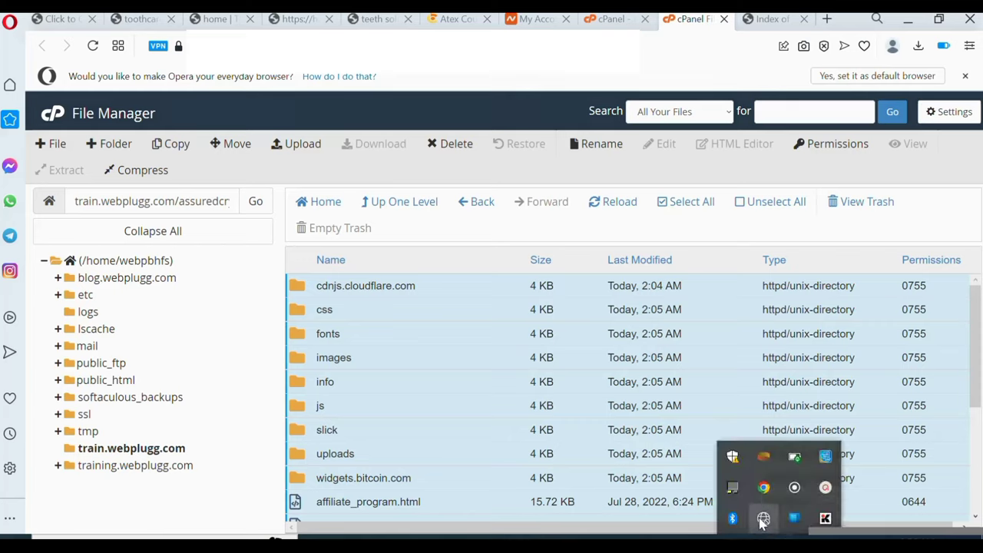
{"action": "left_click", "coordinate": [785, 503]}
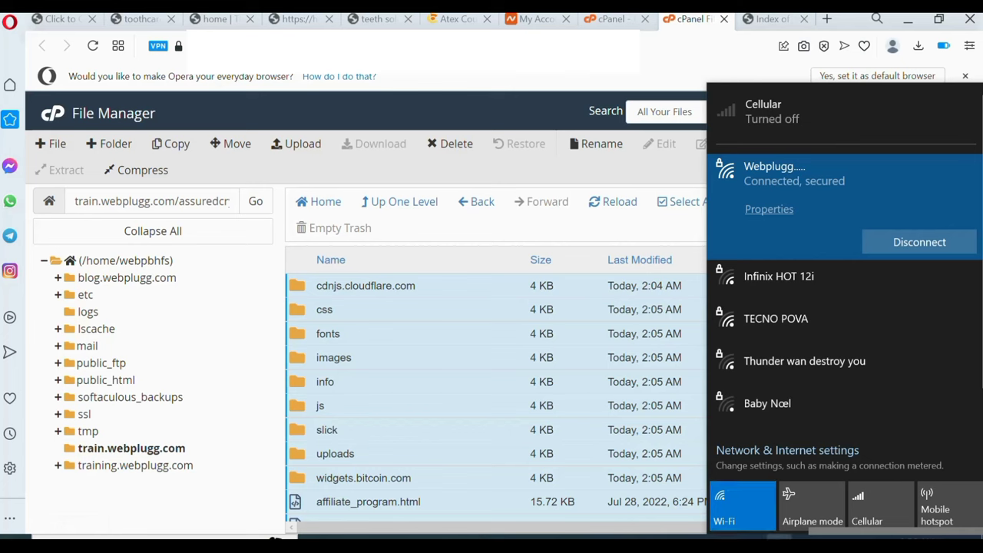
{"action": "left_click", "coordinate": [778, 544]}
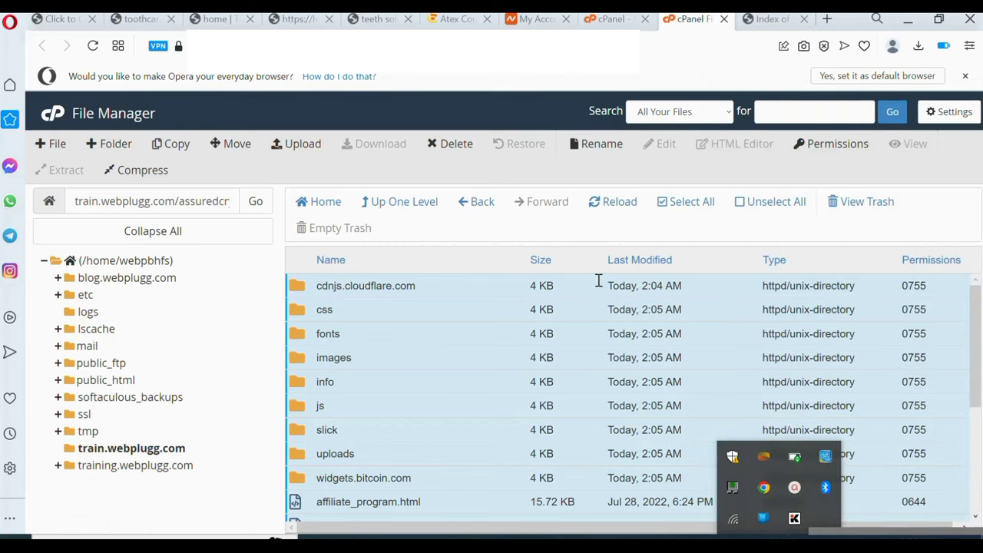
Reload the folder listing, check the train.webplugg.com directory for moved files, and reopen its assuredcrystalprofit.com folder.
{"action": "left_click", "coordinate": [604, 207]}
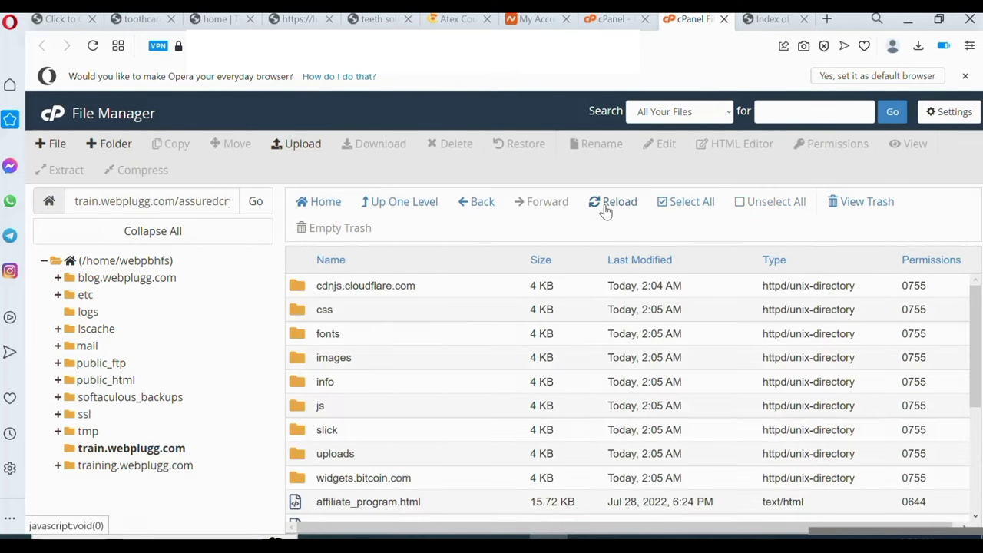
{"action": "left_click", "coordinate": [132, 450]}
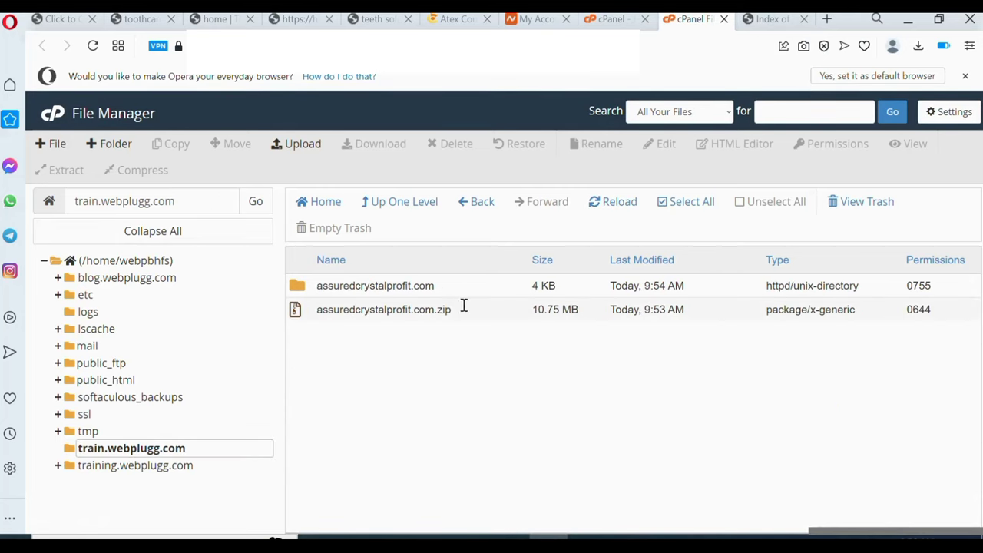
{"action": "left_click", "coordinate": [434, 285]}
{"action": "left_click", "coordinate": [434, 286]}
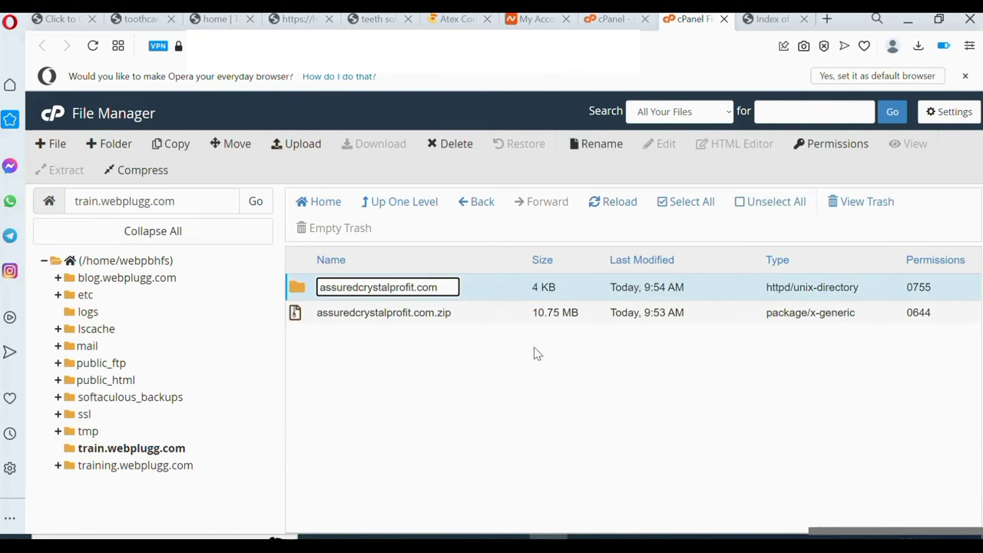
{"action": "left_click", "coordinate": [514, 461]}
{"action": "double_click", "coordinate": [297, 286]}
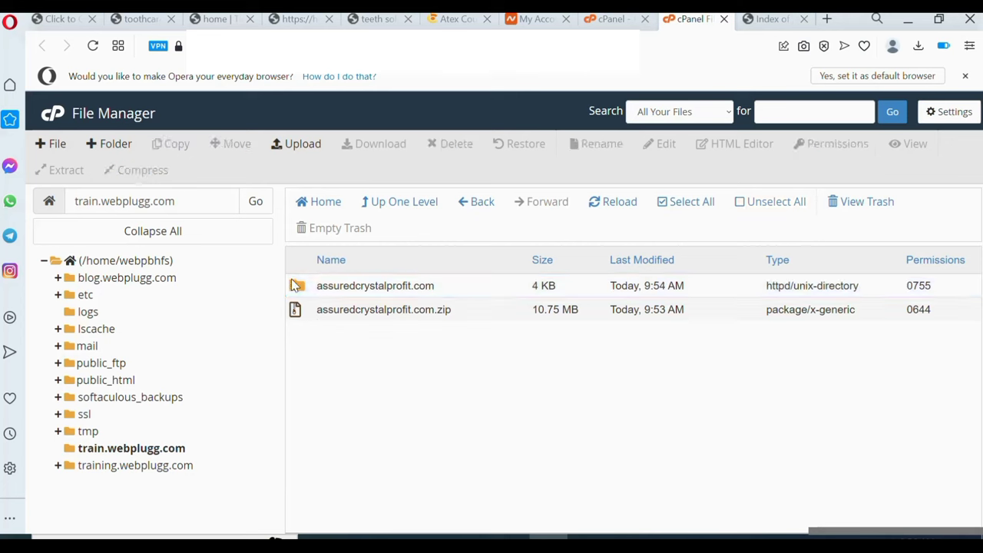
Select all items in the assuredcrystalprofit.com folder and submit their move up to the parent train.webplugg.com directory.
{"action": "left_click", "coordinate": [689, 203]}
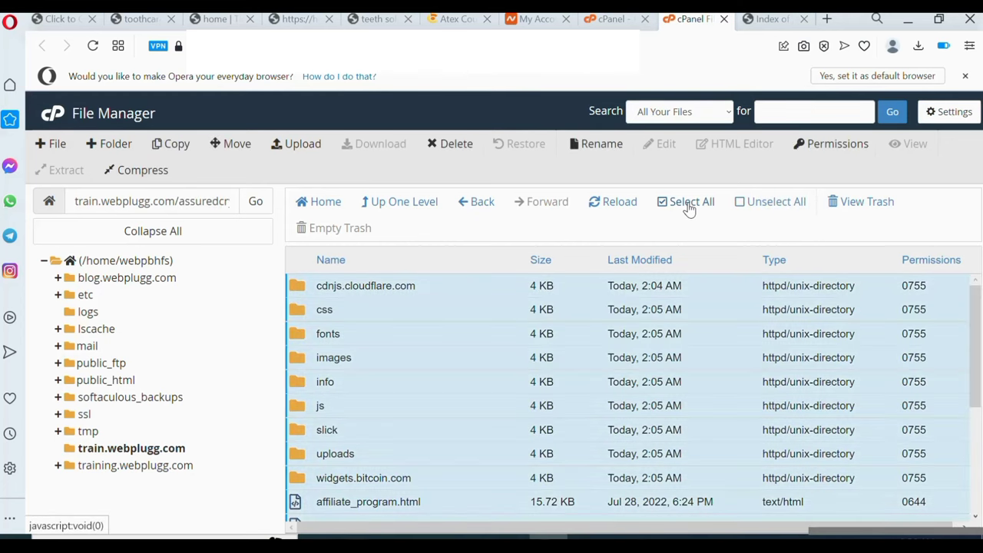
{"action": "left_click", "coordinate": [234, 144]}
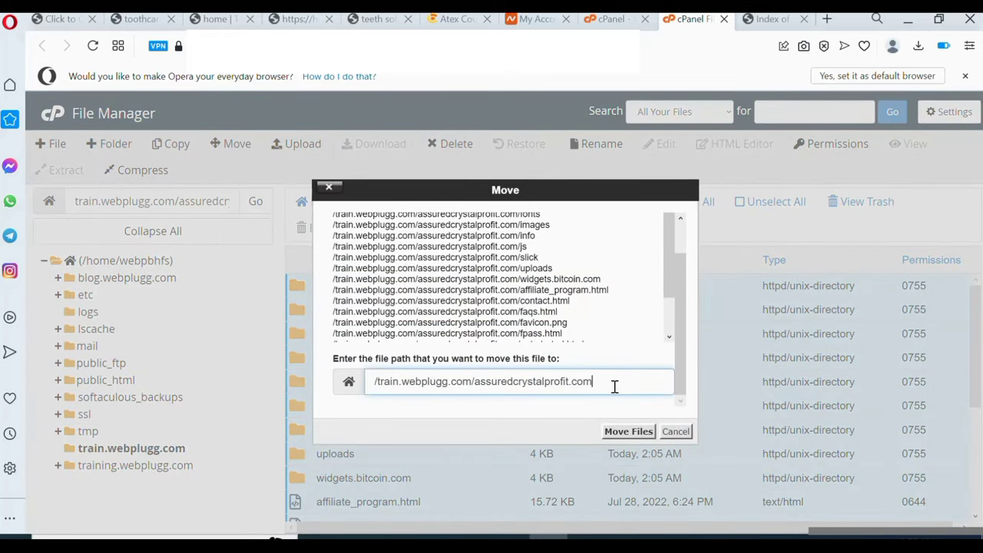
{"action": "key", "text": "BackSpace"}
{"action": "key", "text": "BackSpace"}
{"action": "key", "text": "BackSpace"}
{"action": "key", "text": "BackSpace"}
{"action": "key", "text": "BackSpace"}
{"action": "key", "text": "BackSpace"}
{"action": "key", "text": "BackSpace"}
{"action": "key", "text": "BackSpace"}
{"action": "key", "text": "BackSpace"}
{"action": "key", "text": "BackSpace"}
{"action": "key", "text": "BackSpace"}
{"action": "key", "text": "BackSpace"}
{"action": "key", "text": "BackSpace"}
{"action": "key", "text": "BackSpace"}
{"action": "key", "text": "BackSpace"}
{"action": "key", "text": "BackSpace"}
{"action": "key", "text": "BackSpace"}
{"action": "key", "text": "BackSpace"}
{"action": "key", "text": "BackSpace"}
{"action": "key", "text": "BackSpace"}
{"action": "key", "text": "BackSpace"}
{"action": "key", "text": "BackSpace"}
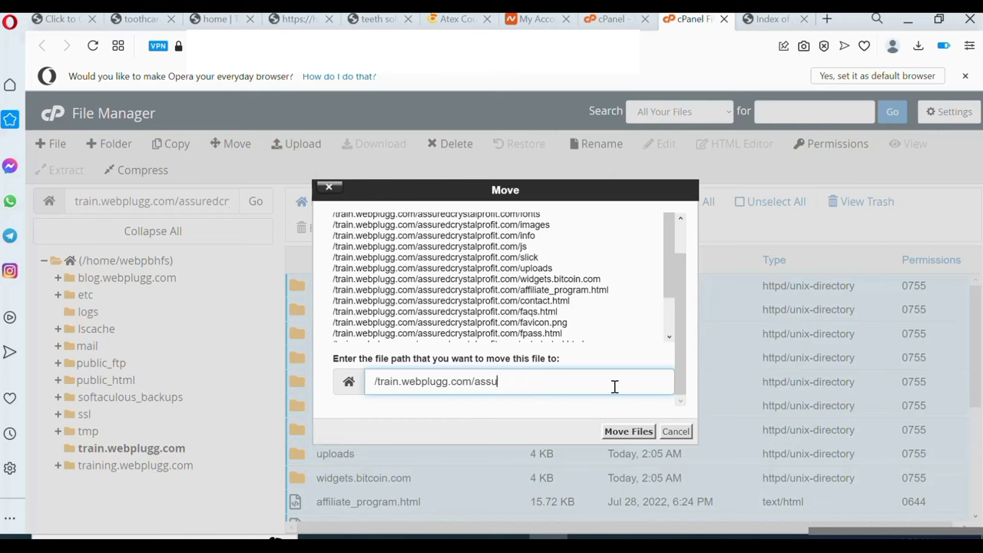
{"action": "key", "text": "BackSpace"}
{"action": "key", "text": "BackSpace"}
{"action": "left_click", "coordinate": [628, 431]}
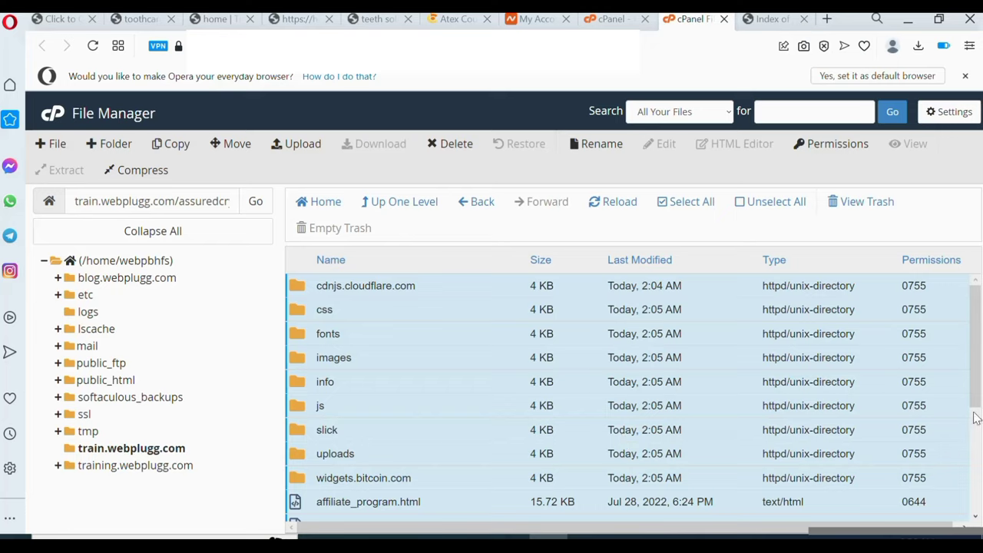
Reload the assuredcrystalprofit.com folder listing and reconnect the computer to the Webplugg..... Wi-Fi network.
{"action": "left_click", "coordinate": [779, 536]}
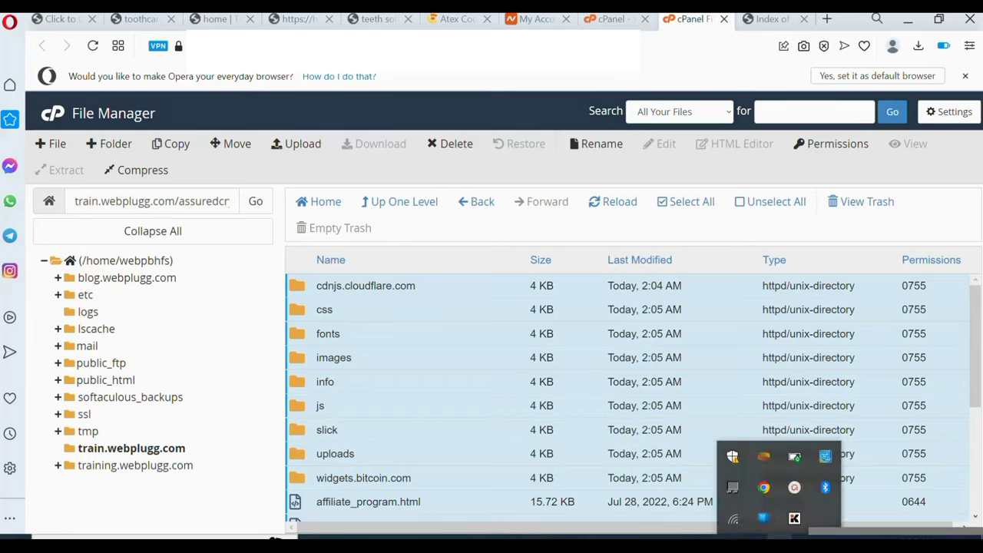
{"action": "left_click", "coordinate": [978, 373]}
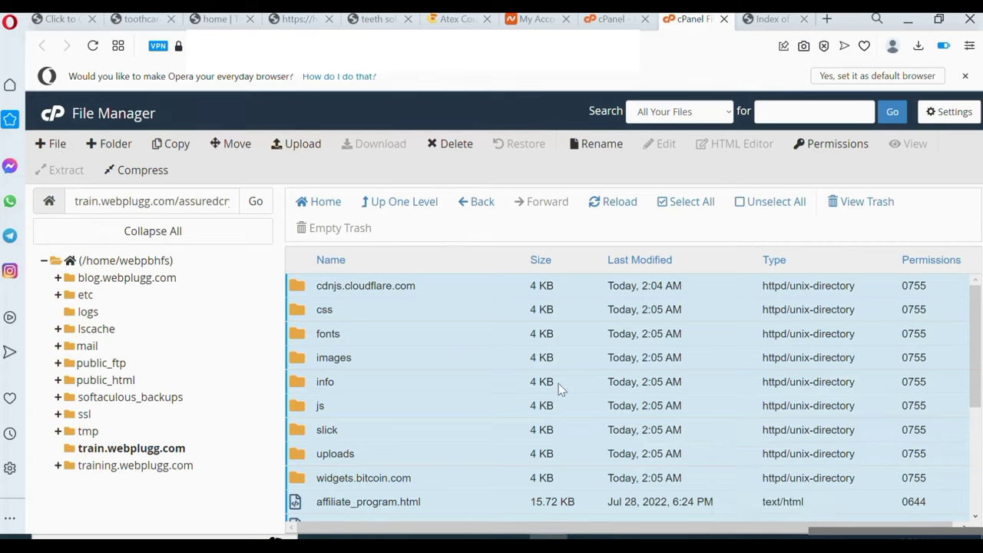
{"action": "left_click", "coordinate": [608, 206]}
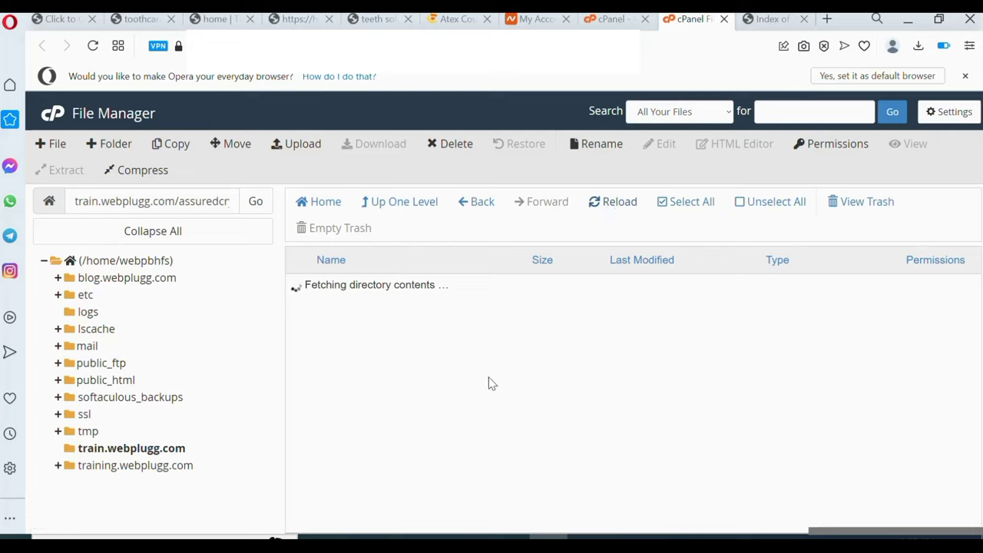
{"action": "left_click", "coordinate": [779, 549]}
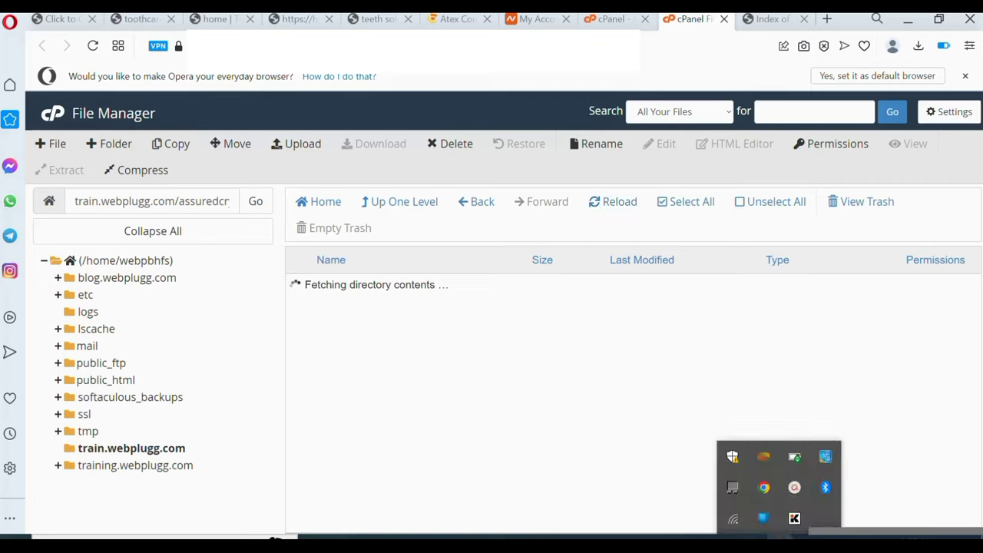
{"action": "left_click", "coordinate": [732, 518]}
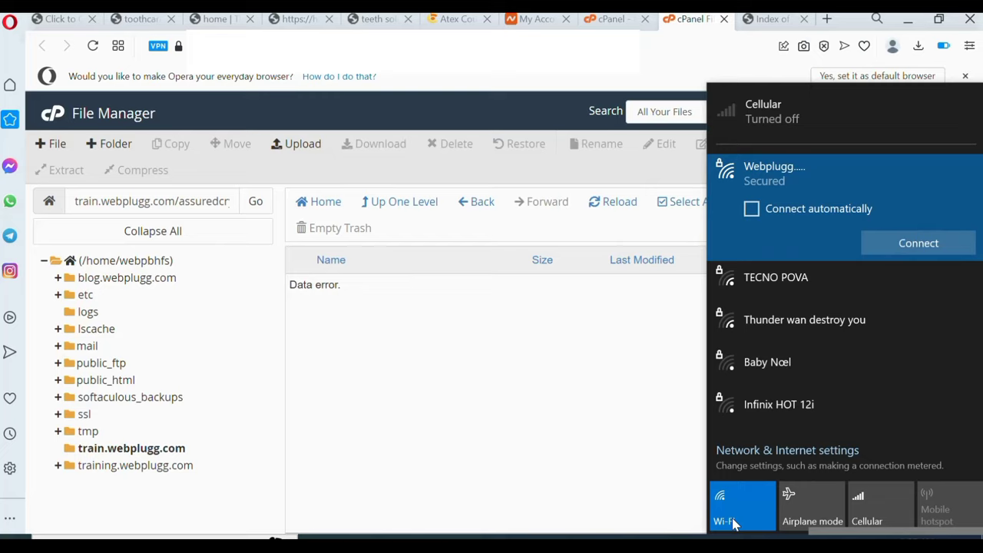
{"action": "key", "text": "Return"}
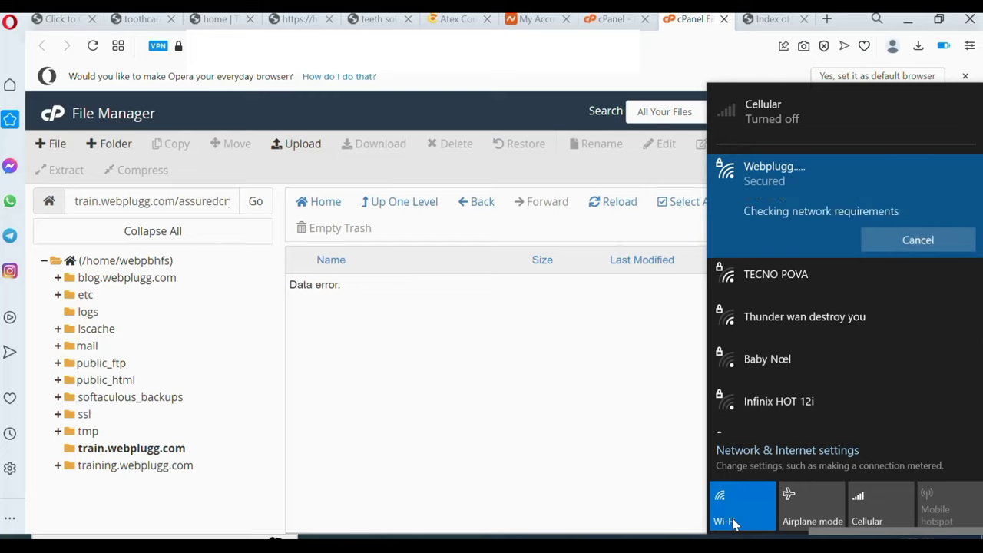
{"action": "key", "text": "Escape"}
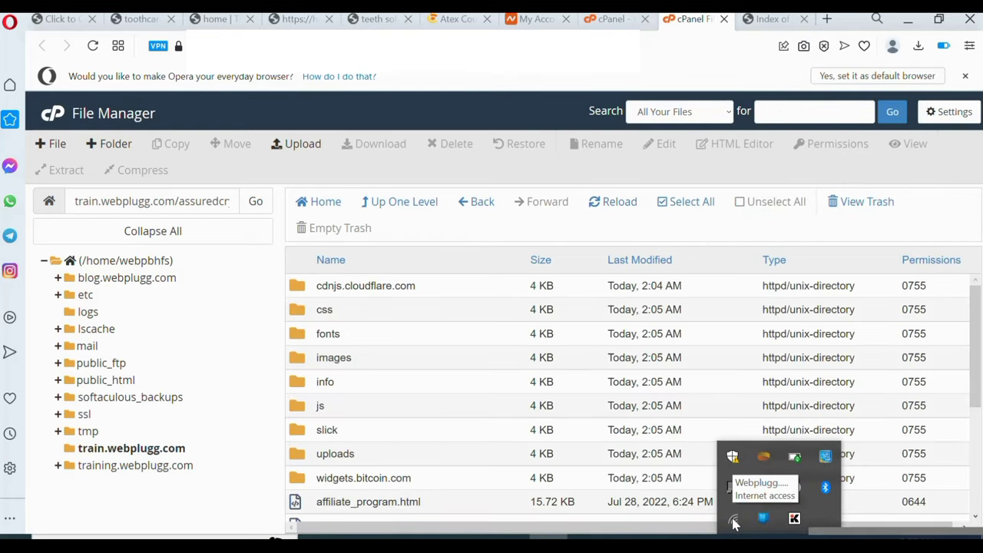
Select all items in the assuredcrystalprofit.com folder and move them to /train.webplugg.com/.
{"action": "left_click", "coordinate": [674, 201]}
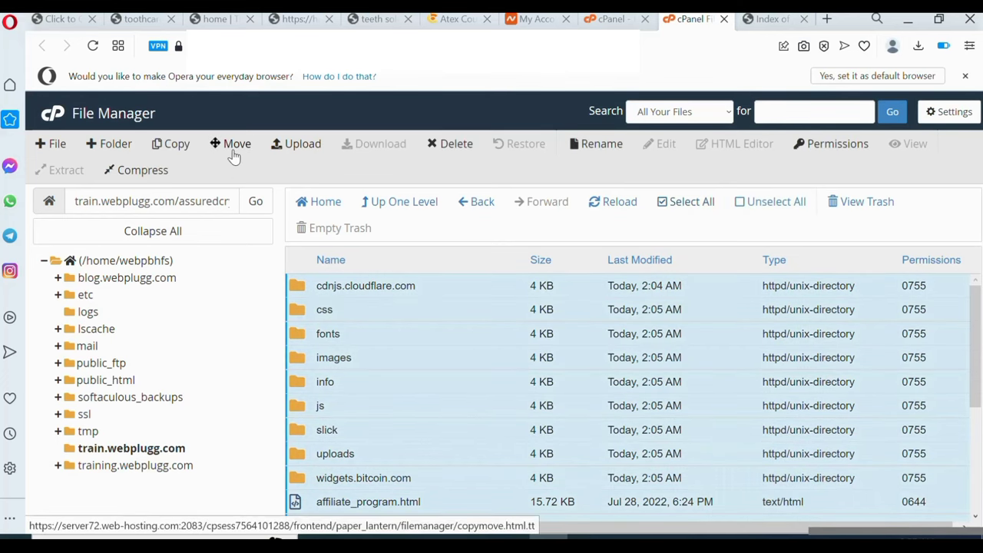
{"action": "left_click", "coordinate": [234, 151]}
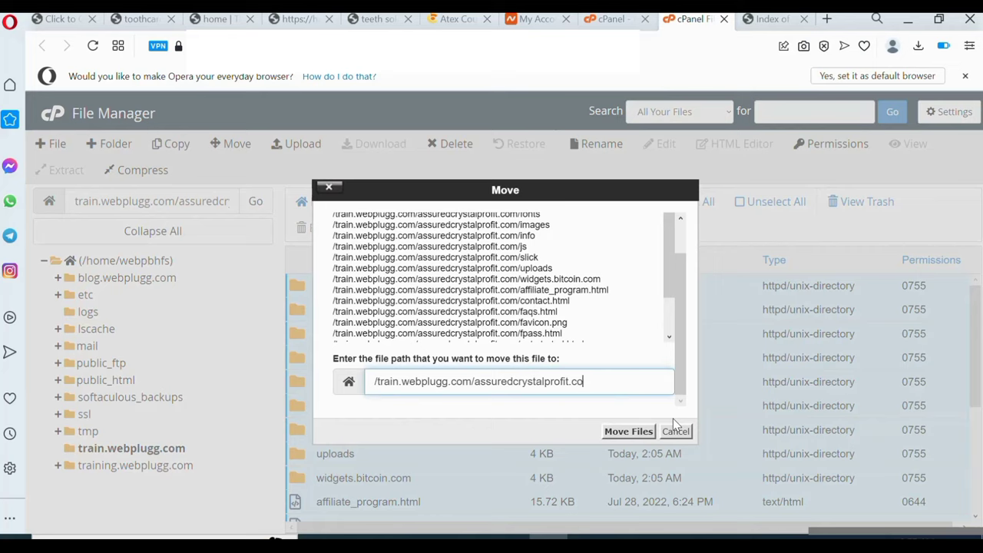
{"action": "key", "text": "BackSpace"}
{"action": "key", "text": "BackSpace"}
{"action": "key", "text": "BackSpace"}
{"action": "key", "text": "BackSpace"}
{"action": "key", "text": "BackSpace"}
{"action": "key", "text": "BackSpace"}
{"action": "key", "text": "BackSpace"}
{"action": "key", "text": "BackSpace"}
{"action": "key", "text": "BackSpace"}
{"action": "key", "text": "BackSpace"}
{"action": "key", "text": "BackSpace"}
{"action": "key", "text": "BackSpace"}
{"action": "key", "text": "BackSpace"}
{"action": "key", "text": "BackSpace"}
{"action": "key", "text": "BackSpace"}
{"action": "key", "text": "BackSpace"}
{"action": "key", "text": "BackSpace"}
{"action": "key", "text": "BackSpace"}
{"action": "key", "text": "BackSpace"}
{"action": "key", "text": "BackSpace"}
{"action": "key", "text": "BackSpace"}
{"action": "key", "text": "BackSpace"}
{"action": "key", "text": "BackSpace"}
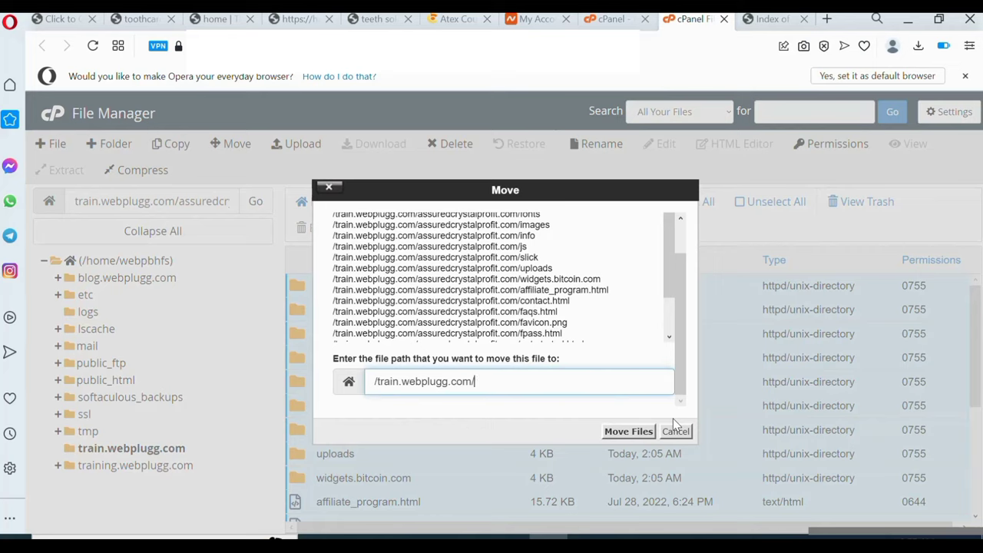
{"action": "left_click", "coordinate": [636, 431]}
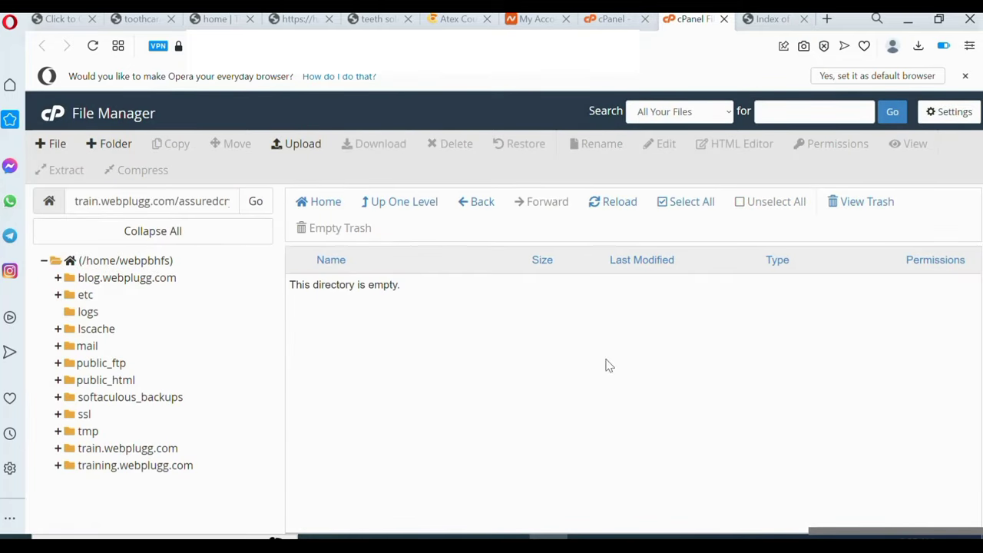
Reload the train.webplugg.com page in its browser tab and reconnect to the Webplugg..... Wi-Fi network.
{"action": "left_click", "coordinate": [764, 22]}
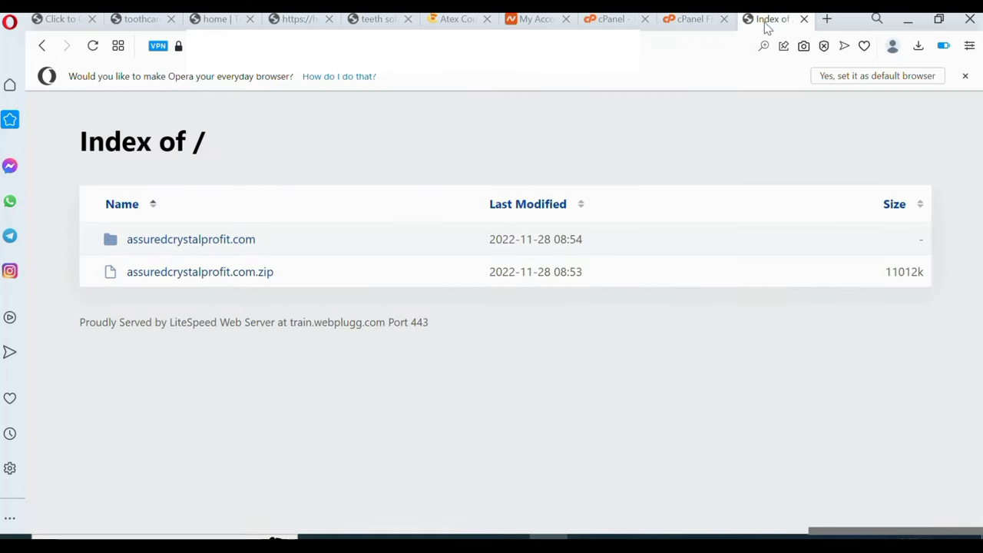
{"action": "left_click", "coordinate": [93, 46]}
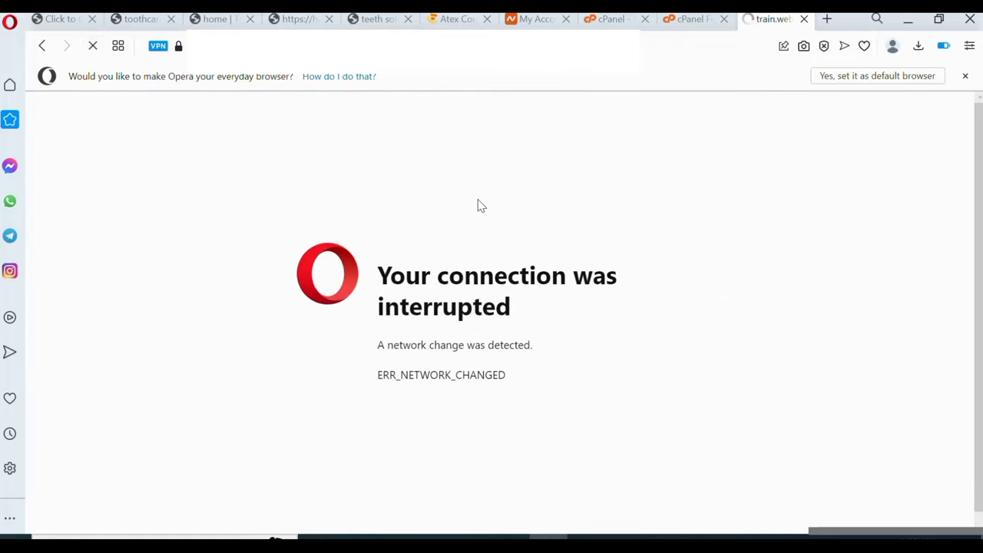
{"action": "left_click", "coordinate": [778, 544]}
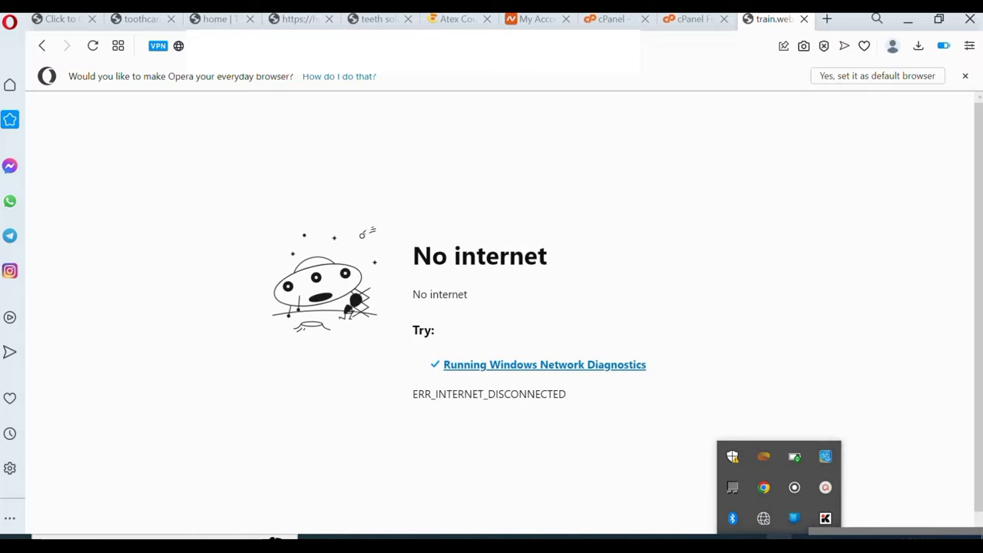
{"action": "left_click", "coordinate": [764, 518]}
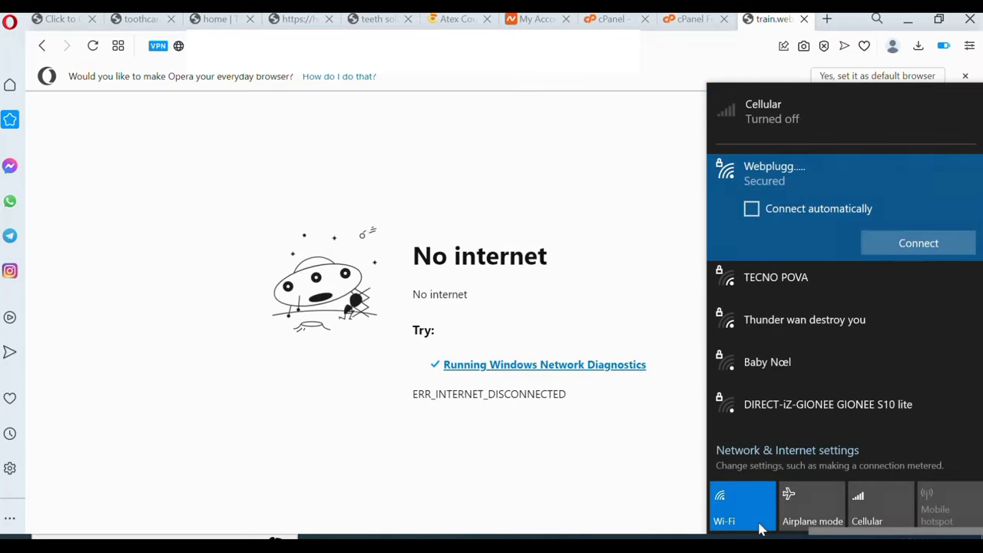
{"action": "key", "text": "Return"}
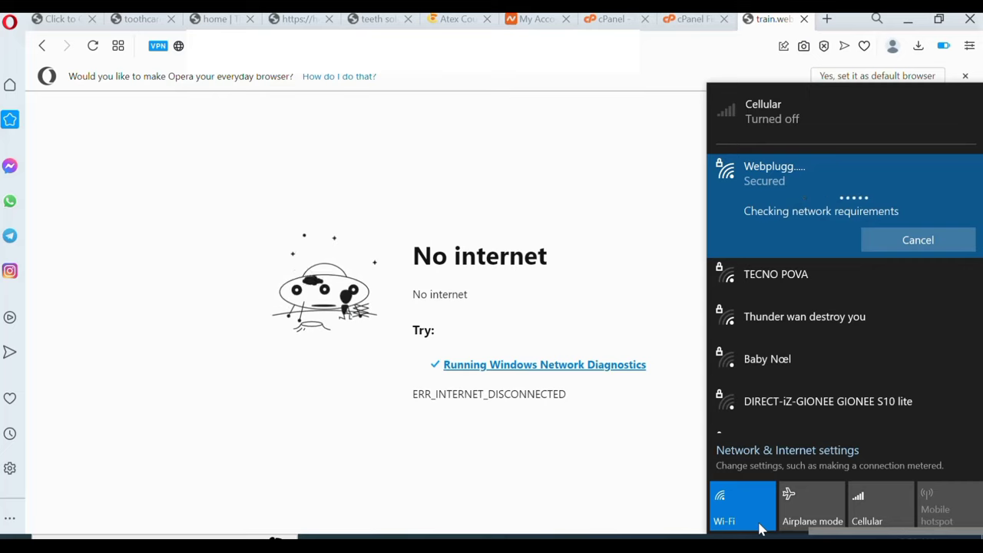
{"action": "left_click", "coordinate": [761, 528]}
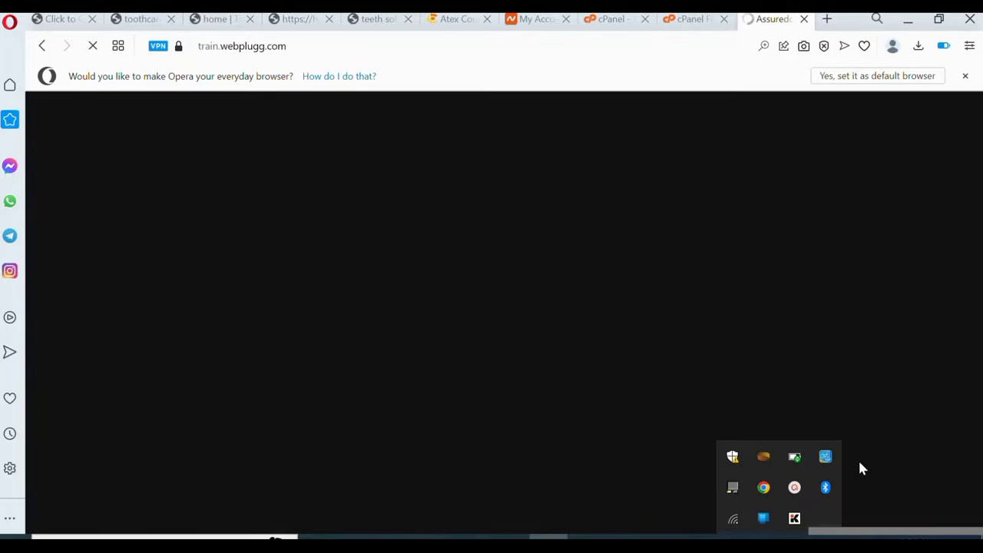
{"action": "left_click", "coordinate": [860, 469]}
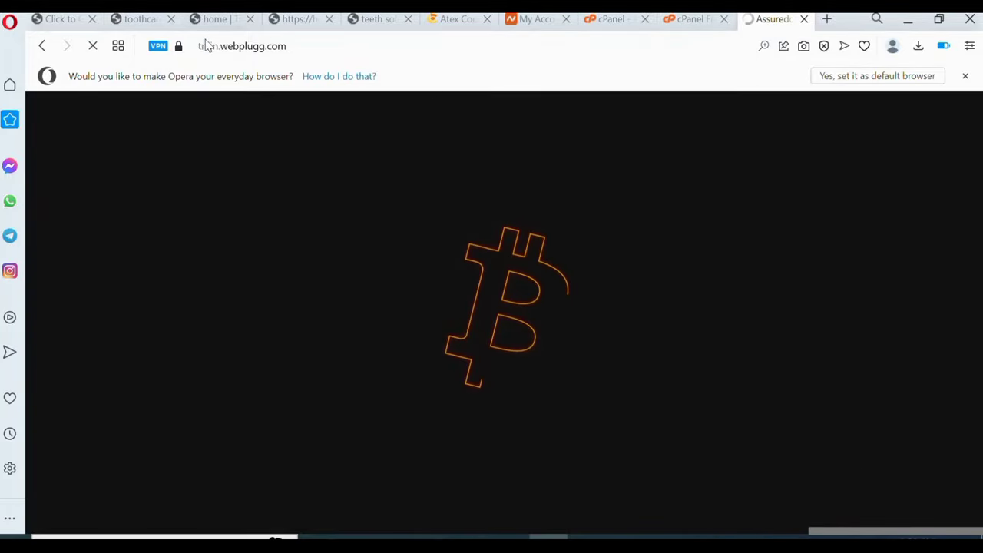
Highlight the train.webplugg.com address of the hosted site in the browser.
{"action": "double_click", "coordinate": [293, 44]}
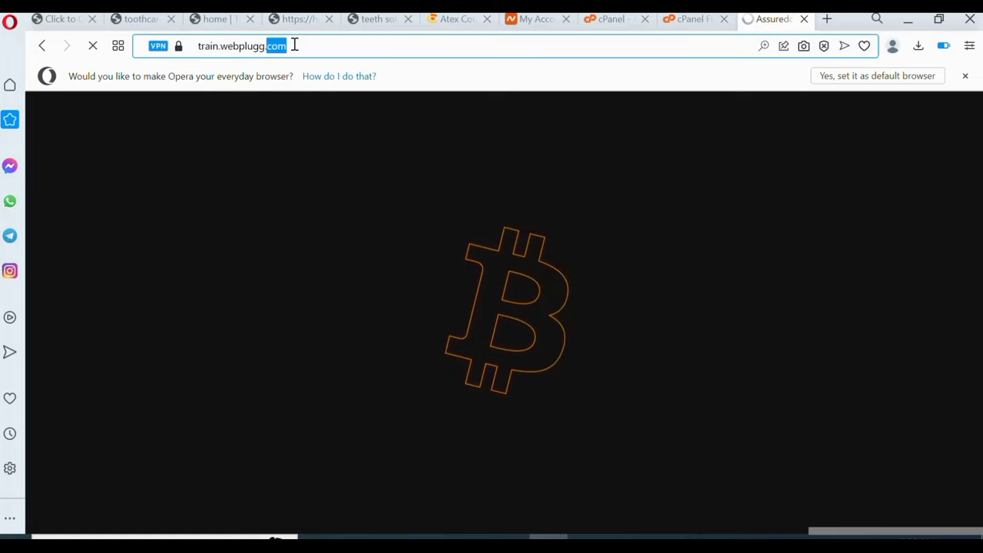
{"action": "left_click", "coordinate": [294, 44]}
{"action": "double_click", "coordinate": [294, 44]}
{"action": "left_click", "coordinate": [294, 45]}
{"action": "double_click", "coordinate": [294, 45]}
{"action": "left_click", "coordinate": [294, 45]}
{"action": "double_click", "coordinate": [294, 44]}
{"action": "triple_click", "coordinate": [294, 44]}
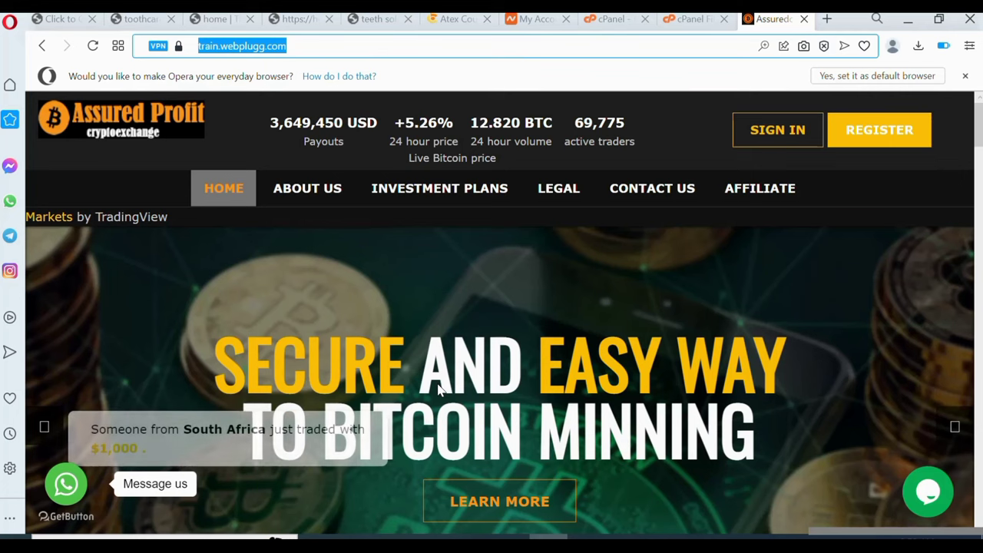
Look through the hosted home page down to the About Us section and return to its beginning.
{"action": "left_click", "coordinate": [437, 390]}
{"action": "scroll", "coordinate": [438, 390], "scroll_direction": "down", "scroll_amount": 3}
{"action": "scroll", "coordinate": [438, 390], "scroll_direction": "down", "scroll_amount": 3}
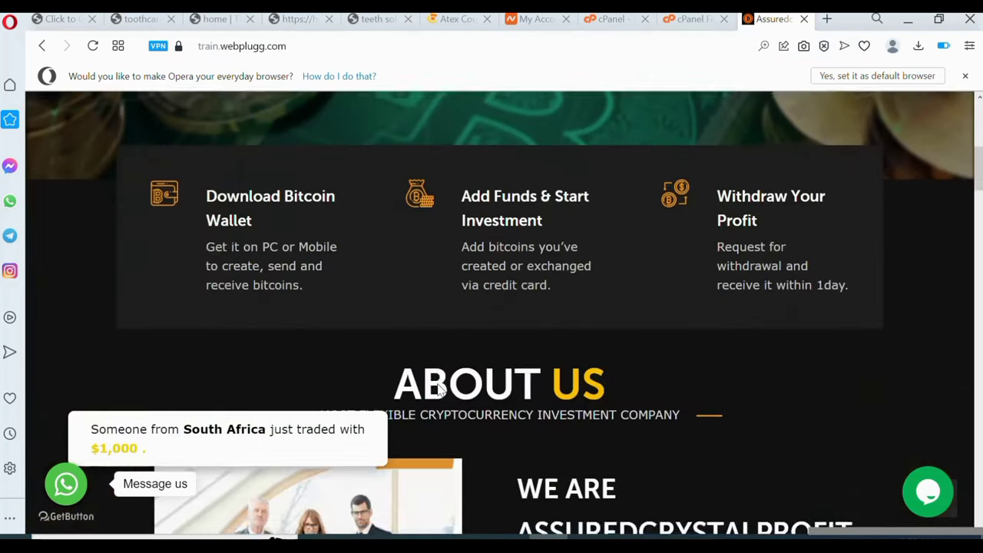
{"action": "scroll", "coordinate": [438, 390], "scroll_direction": "up", "scroll_amount": 6}
{"action": "scroll", "coordinate": [438, 390], "scroll_direction": "up", "scroll_amount": 1}
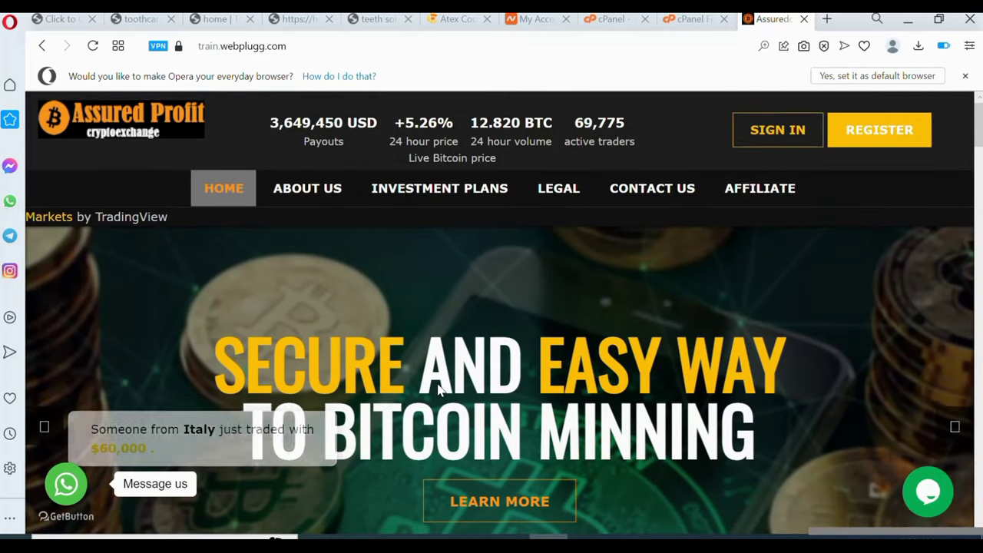
{"action": "left_click", "coordinate": [779, 537]}
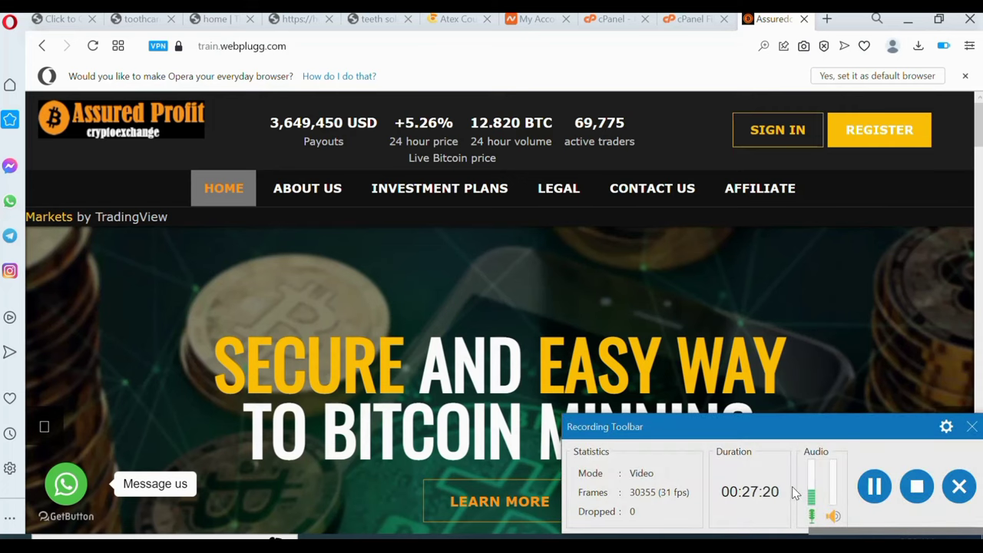
{"action": "left_click", "coordinate": [969, 429]}
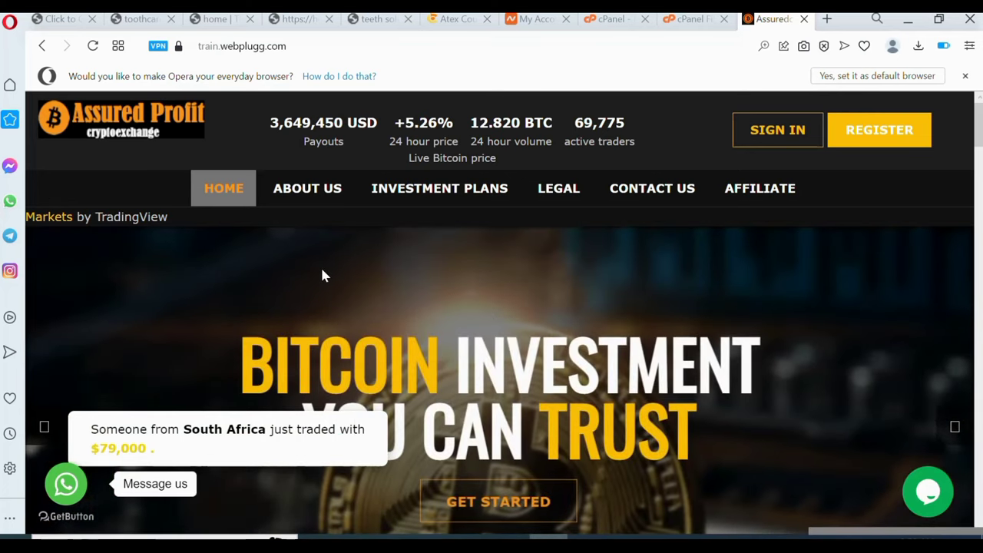
Open the hosted site's About Us page and highlight the file name about.html in its web address.
{"action": "left_click", "coordinate": [307, 197]}
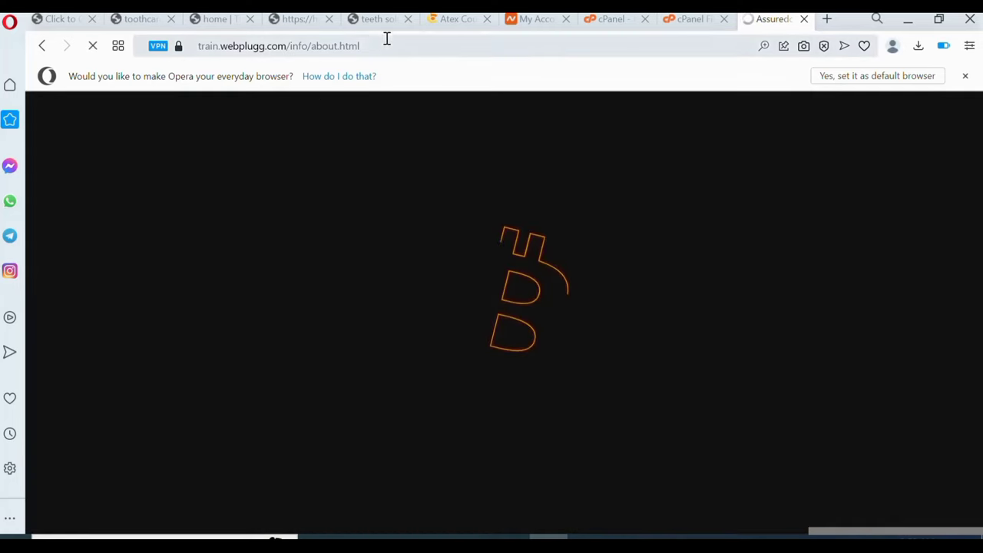
{"action": "double_click", "coordinate": [369, 46]}
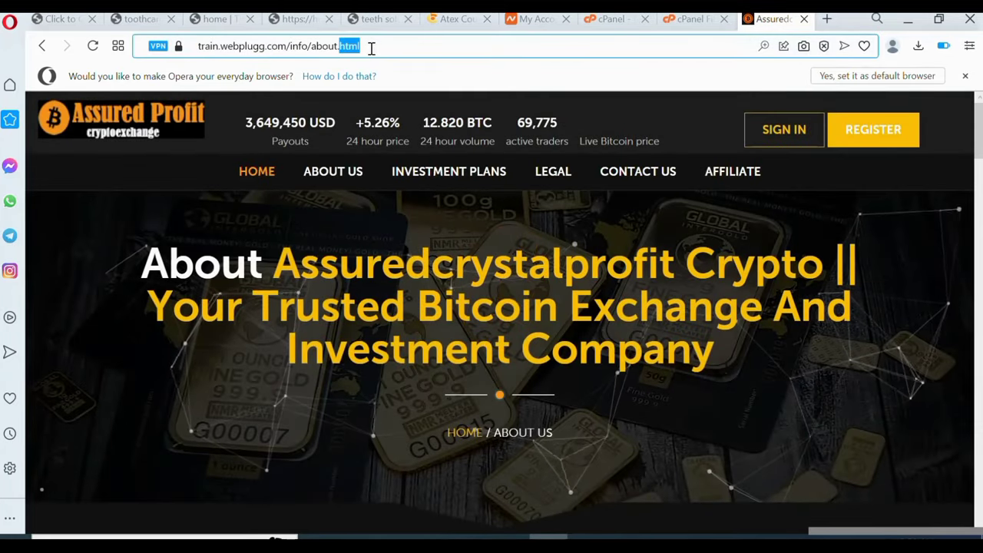
{"action": "left_click", "coordinate": [324, 46]}
{"action": "double_click", "coordinate": [325, 46]}
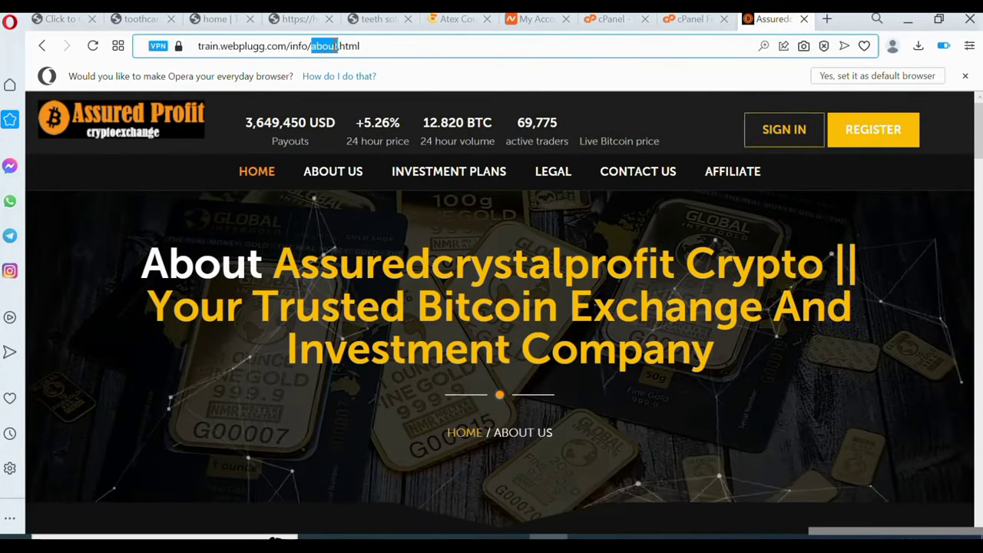
{"action": "left_click", "coordinate": [390, 45]}
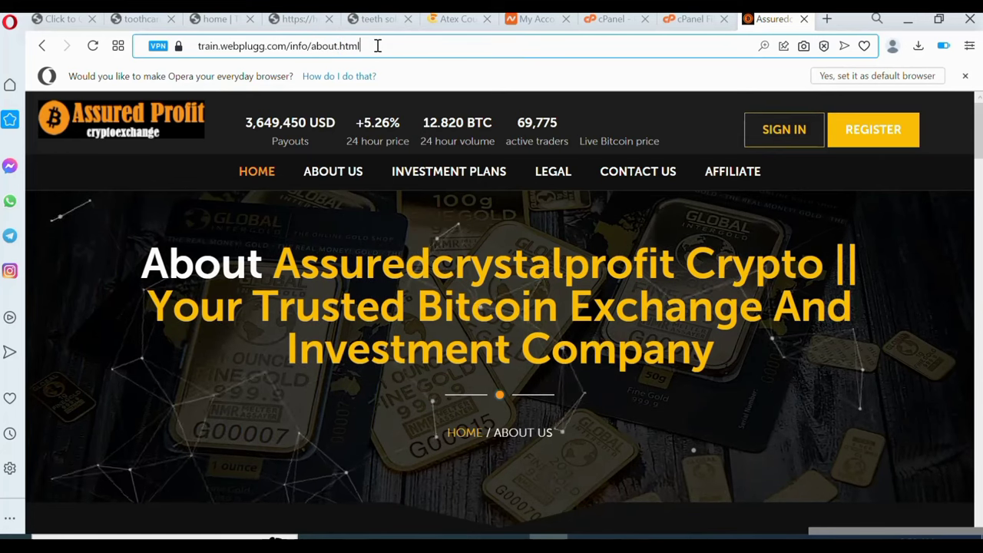
Remove the info/about.html path from the web address and load the train.webplugg.com home page.
{"action": "left_click_drag", "start_coordinate": [378, 46], "coordinate": [290, 46]}
{"action": "key", "text": "BackSpace"}
{"action": "key", "text": "Return"}
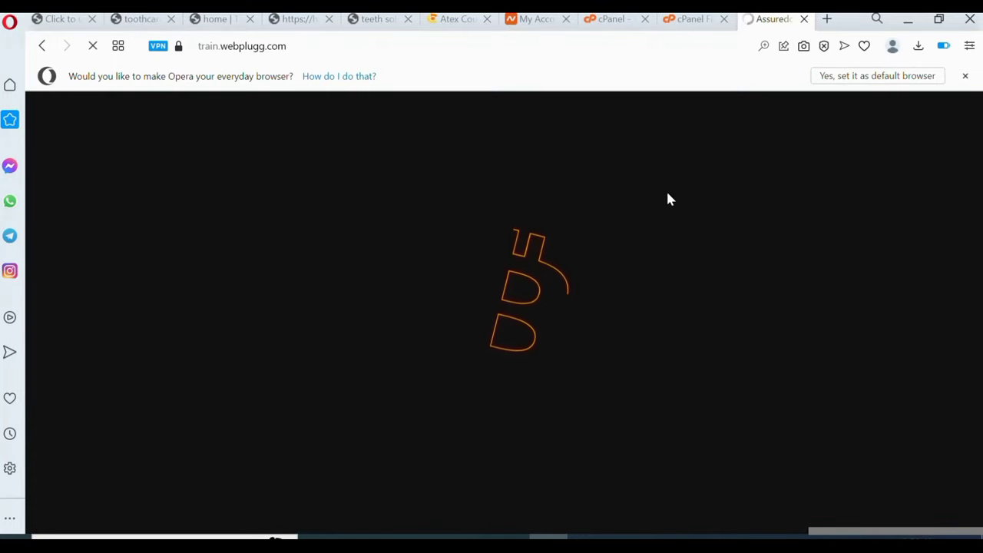
Open the train.webplugg.com directory in File Manager and examine the moved site folders and files.
{"action": "left_click", "coordinate": [691, 24]}
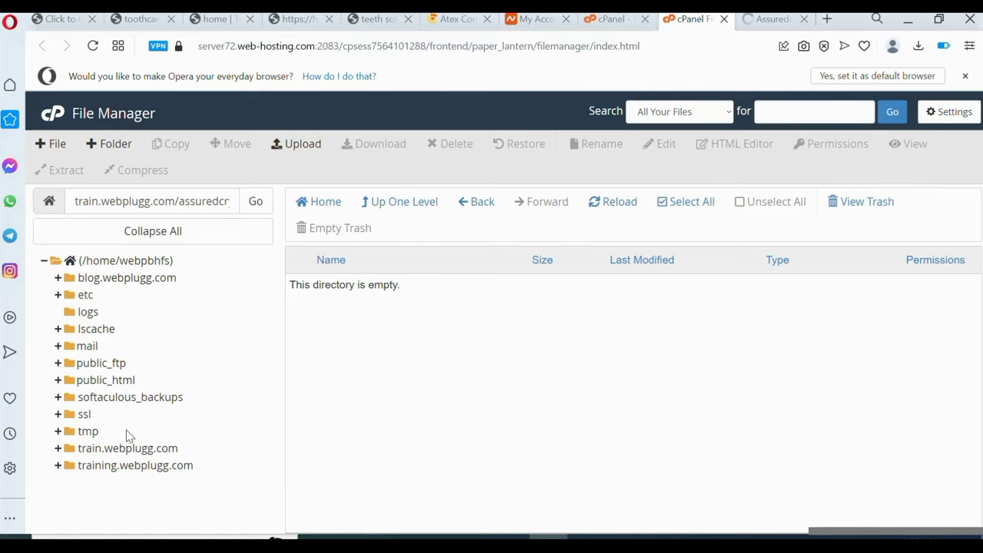
{"action": "left_click", "coordinate": [115, 452]}
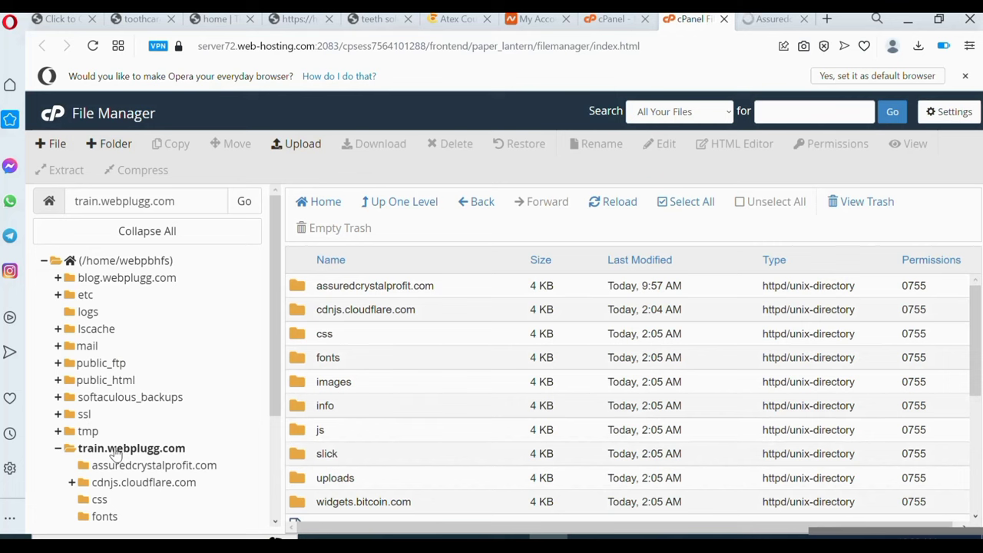
{"action": "scroll", "coordinate": [115, 453], "scroll_direction": "down", "scroll_amount": 4}
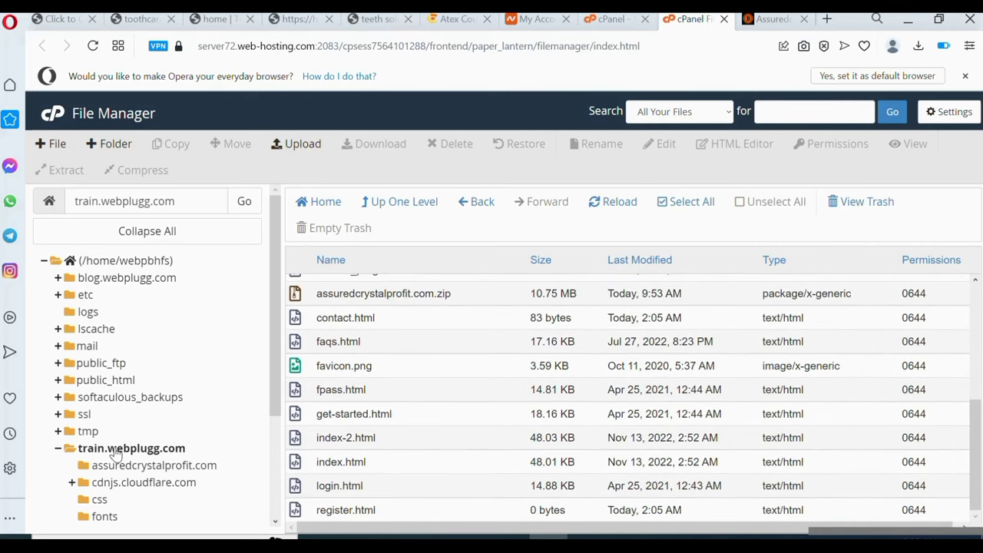
View the hosted home page, advance its banner slide, and return to the train.webplugg.com directory in File Manager.
{"action": "key", "text": "ctrl+Tab"}
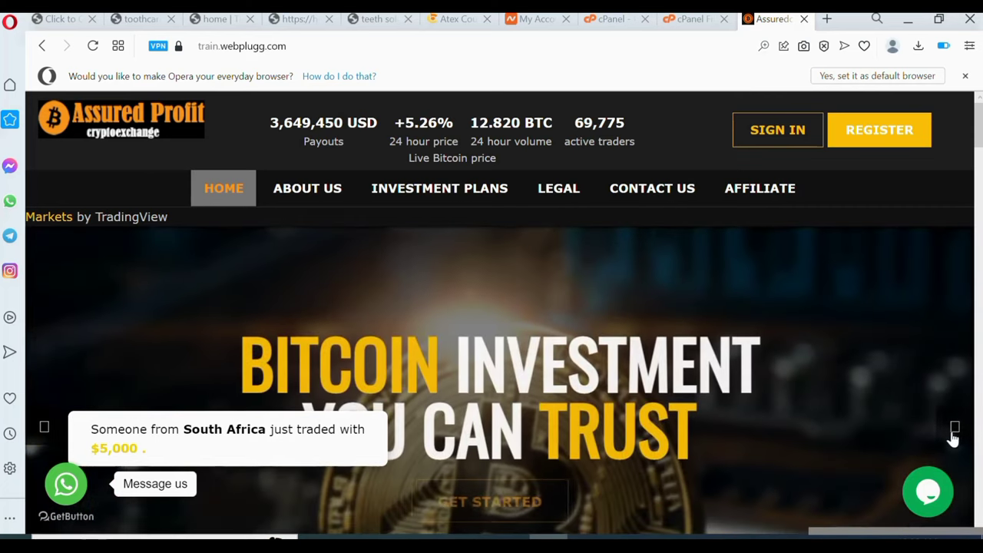
{"action": "left_click", "coordinate": [955, 430]}
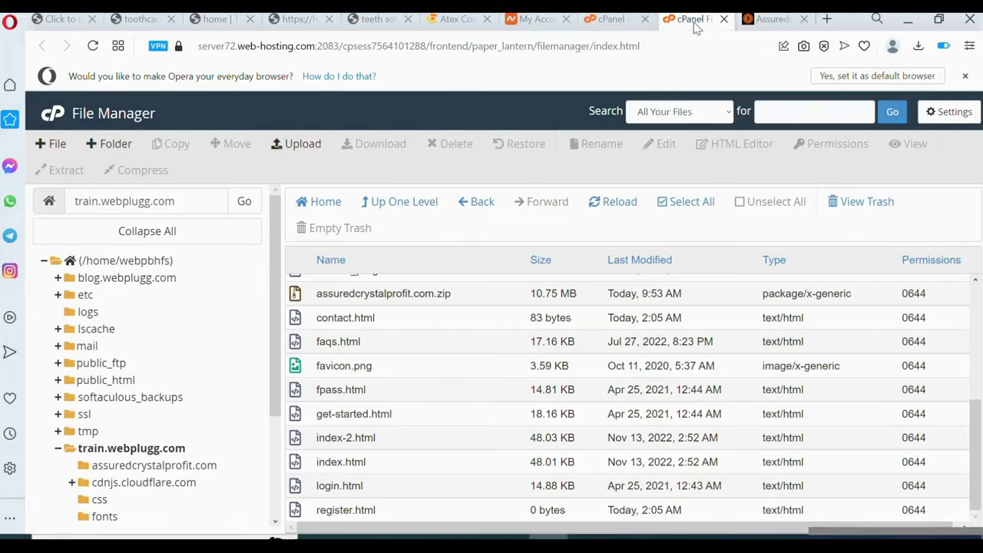
{"action": "left_click", "coordinate": [690, 18]}
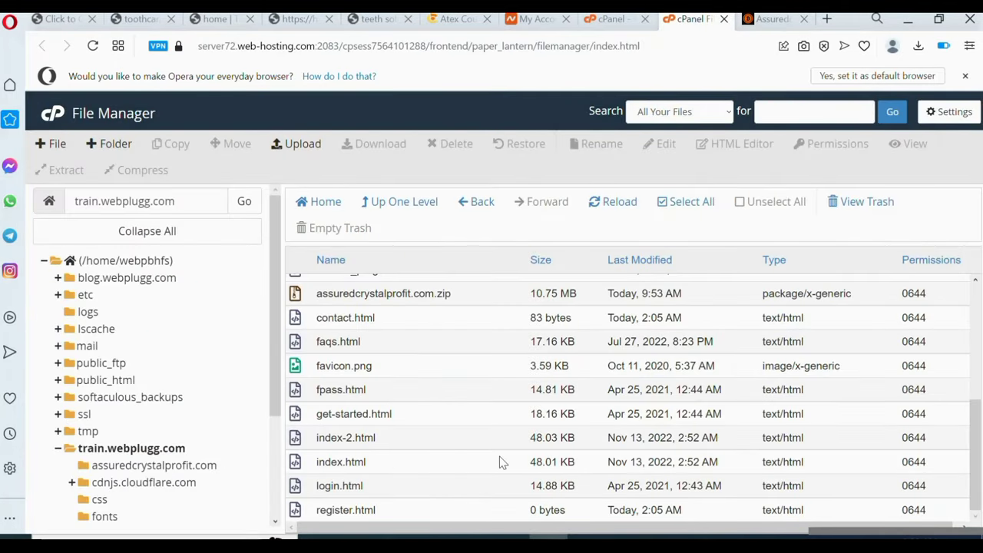
Open index.html from the train.webplugg.com directory in the code editor.
{"action": "right_click", "coordinate": [340, 462]}
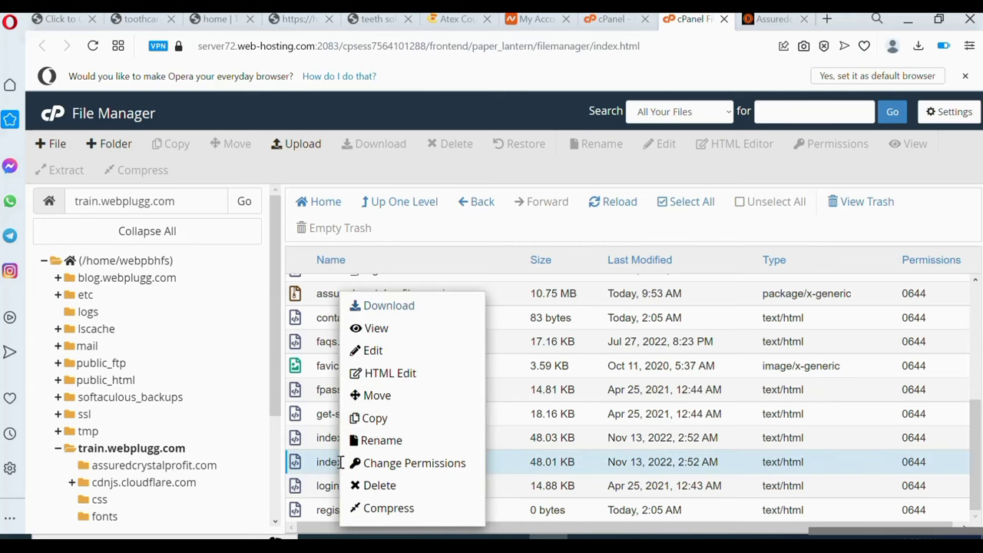
{"action": "left_click", "coordinate": [373, 351]}
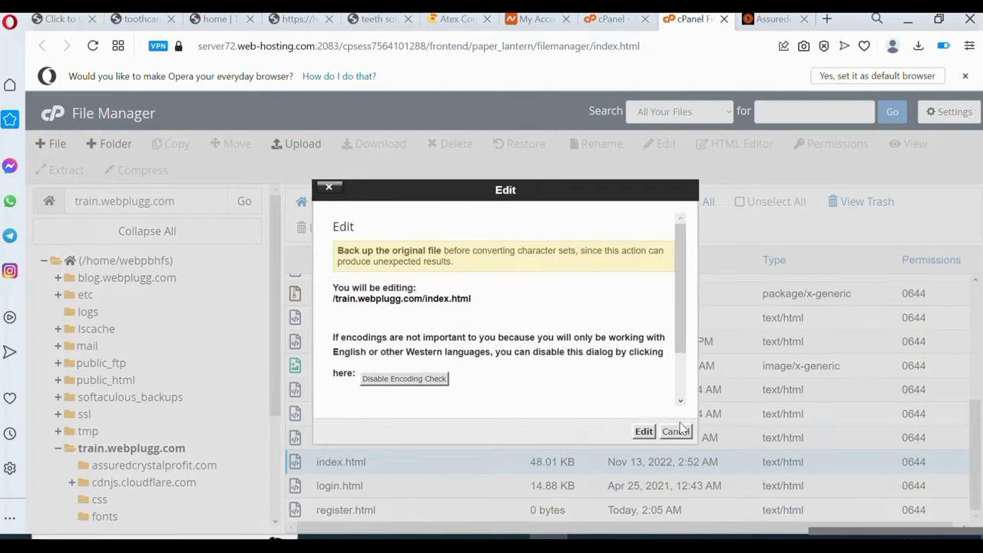
{"action": "left_click", "coordinate": [643, 431]}
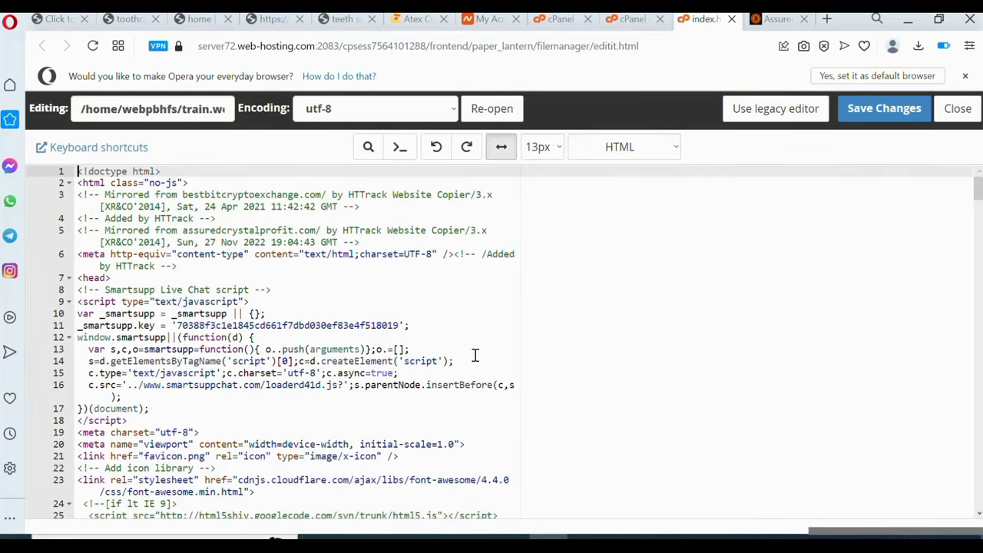
{"action": "left_click", "coordinate": [440, 419]}
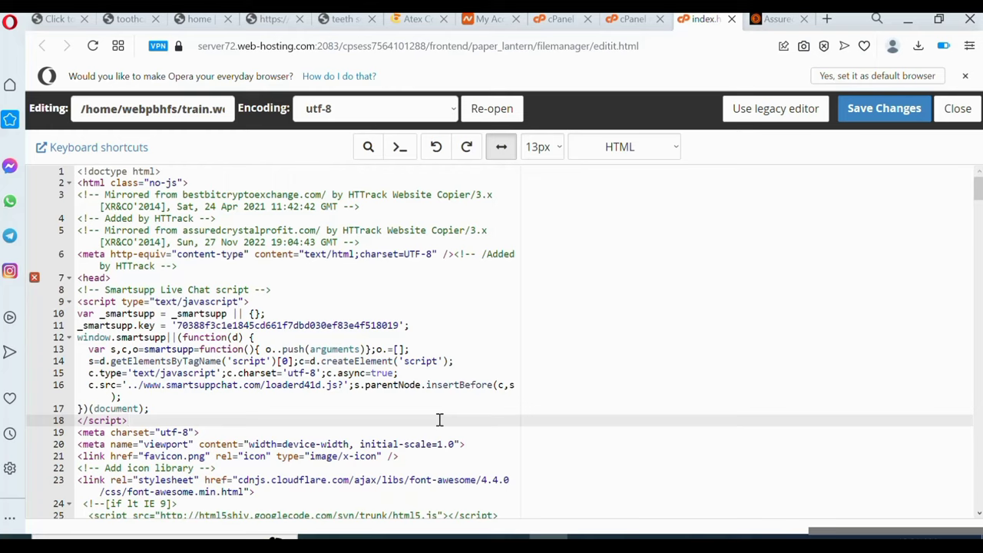
Check the banner slide wording on the live home page and search the index.html code for "secur".
{"action": "key", "text": "ctrl+f"}
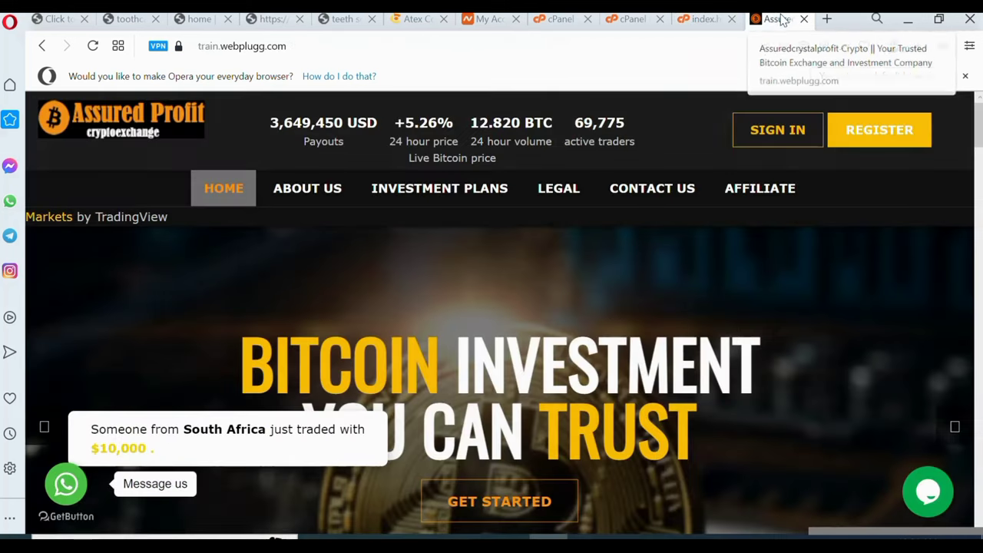
{"action": "left_click", "coordinate": [782, 19]}
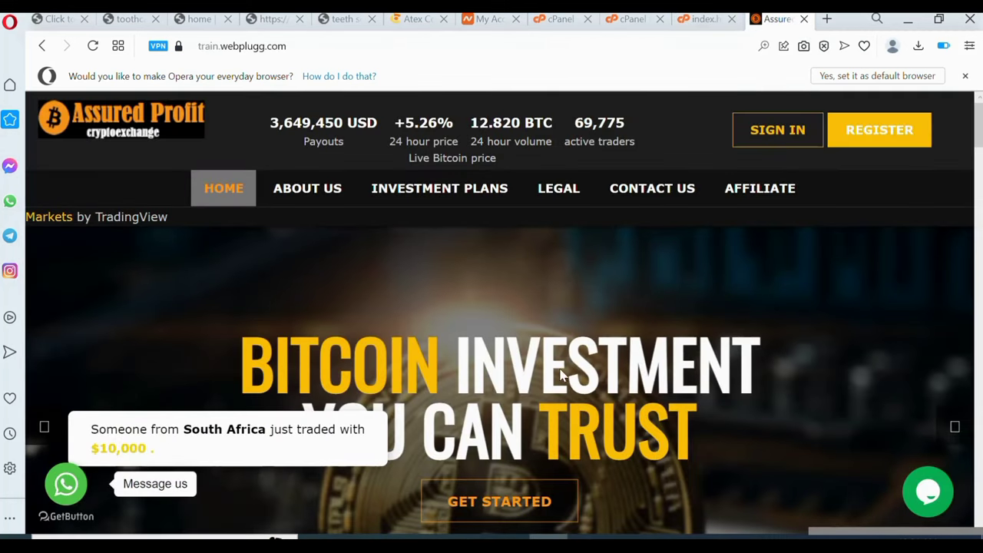
{"action": "left_click", "coordinate": [960, 431]}
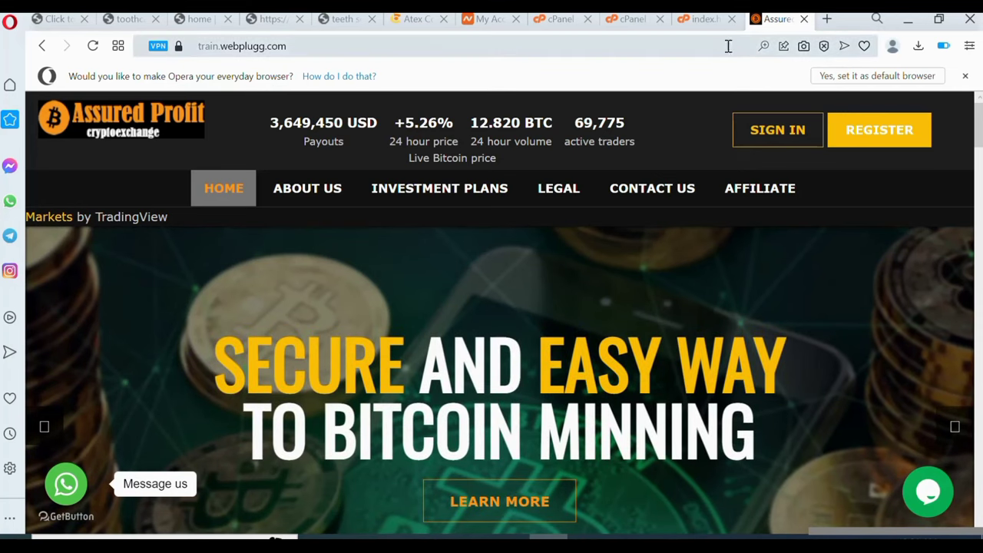
{"action": "left_click", "coordinate": [702, 23]}
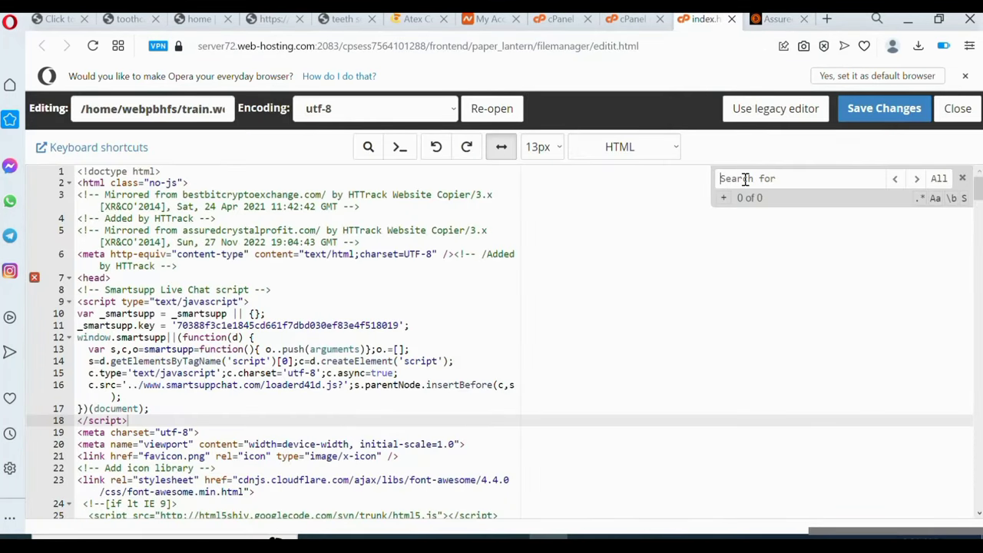
{"action": "type", "text": "s"}
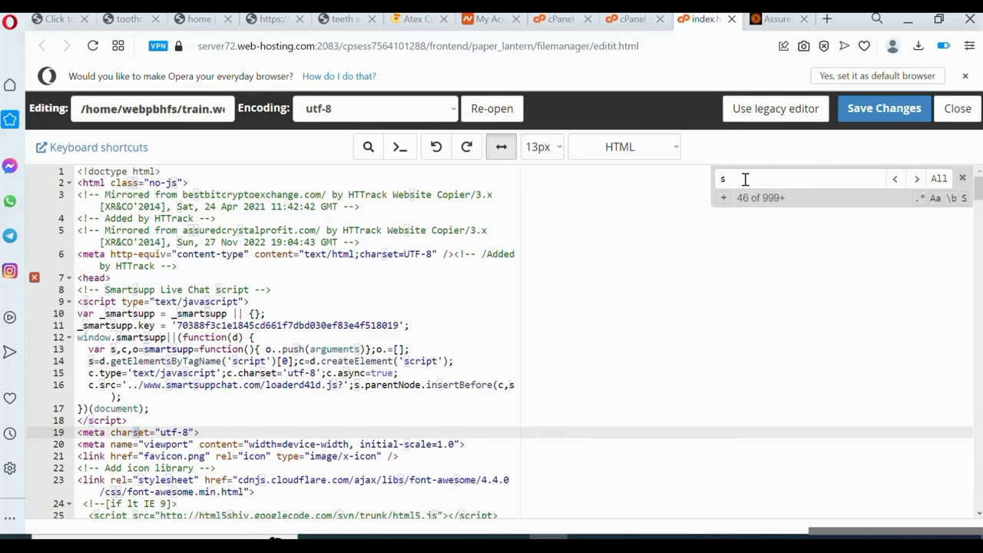
{"action": "type", "text": "ecu"}
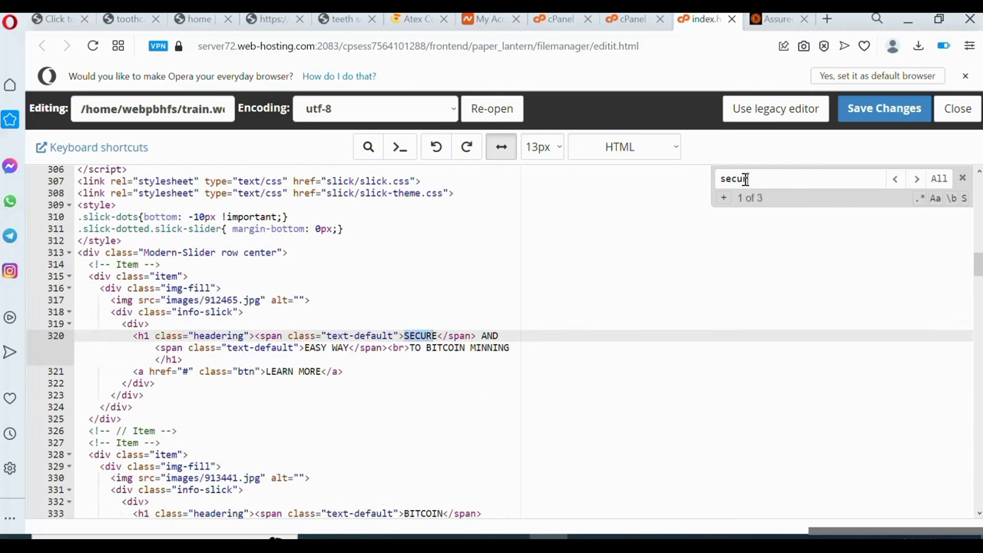
{"action": "type", "text": "r"}
In the first slide's heading code, replace the first highlighted word with companyxz and the connecting word after it with where.
{"action": "left_click", "coordinate": [440, 336]}
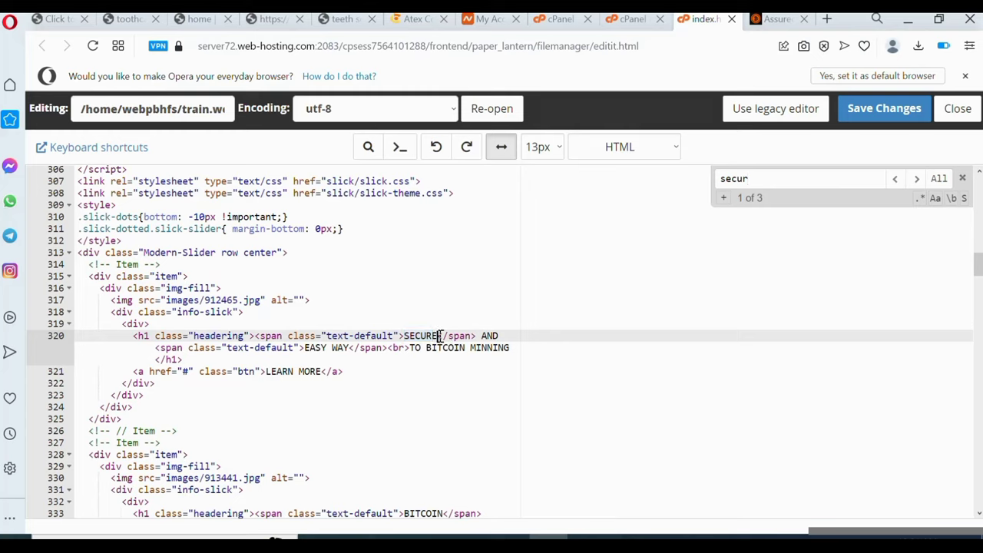
{"action": "key", "text": "BackSpace"}
{"action": "key", "text": "BackSpace"}
{"action": "key", "text": "BackSpace"}
{"action": "key", "text": "BackSpace"}
{"action": "key", "text": "BackSpace"}
{"action": "key", "text": "BackSpace"}
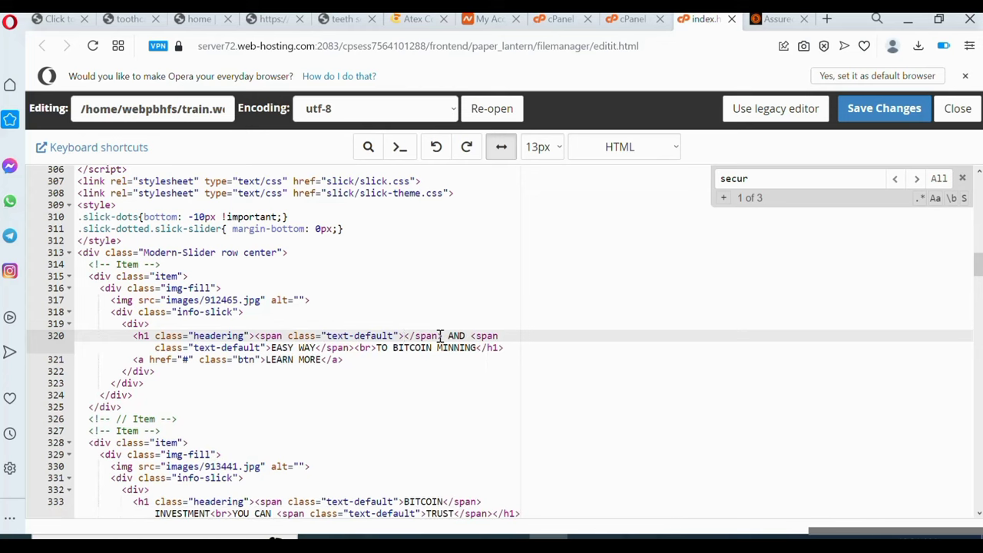
{"action": "type", "text": "compa"}
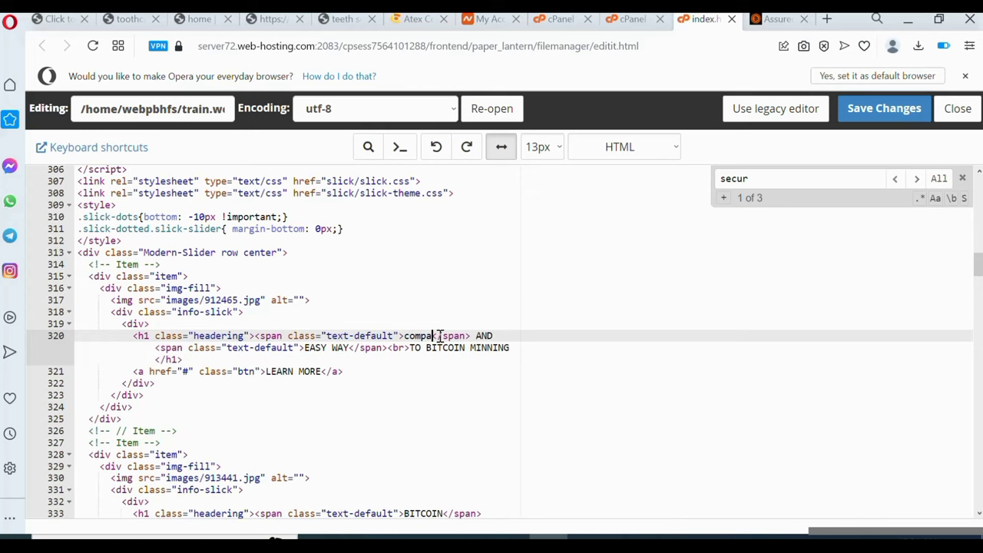
{"action": "type", "text": "nyxz</span> whe"}
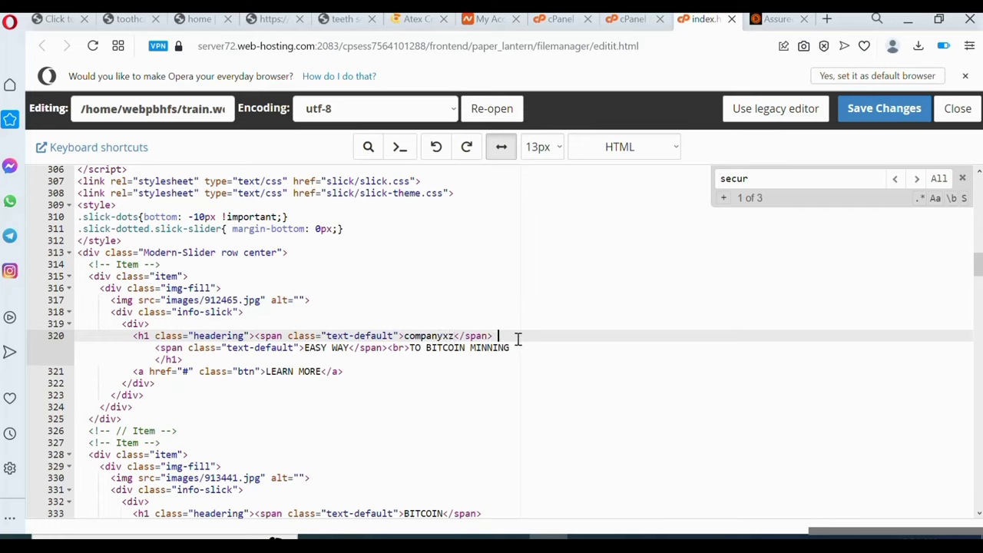
{"action": "type", "text": "re"}
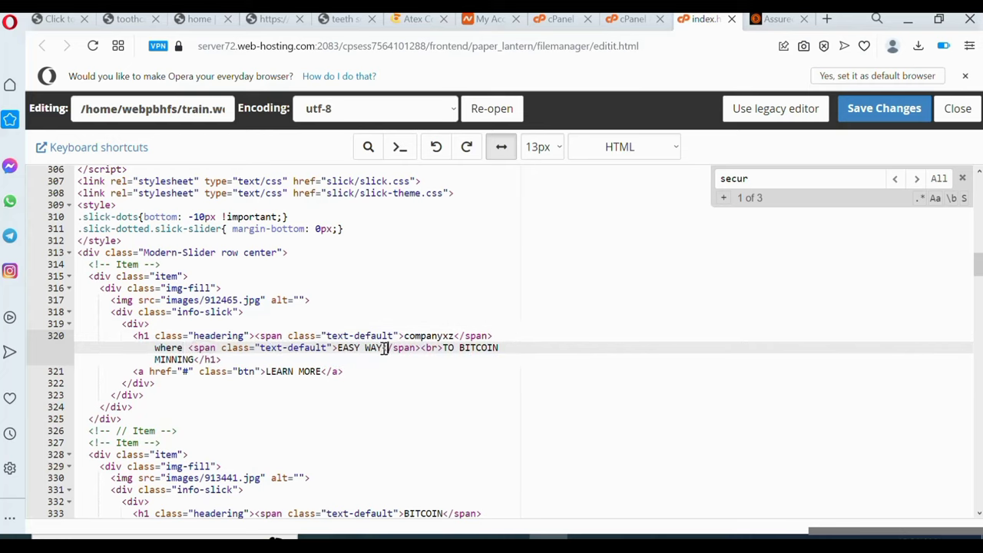
Replace the text in the second highlighted span of the first slide's heading with quality.
{"action": "key", "text": "BackSpace"}
{"action": "key", "text": "BackSpace"}
{"action": "key", "text": "BackSpace"}
{"action": "key", "text": "BackSpace"}
{"action": "key", "text": "BackSpace"}
{"action": "key", "text": "BackSpace"}
{"action": "key", "text": "BackSpace"}
{"action": "key", "text": "BackSpace"}
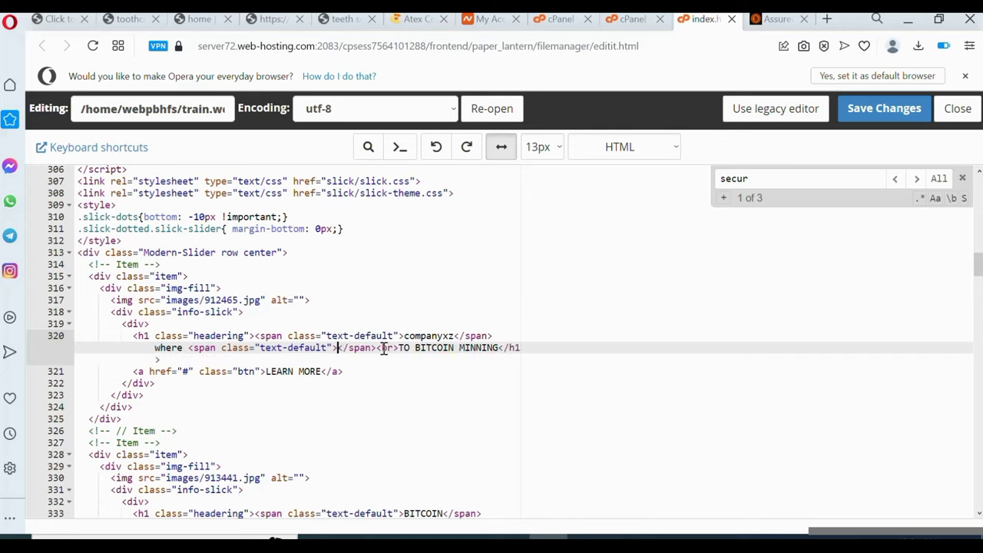
{"action": "type", "text": "quali"}
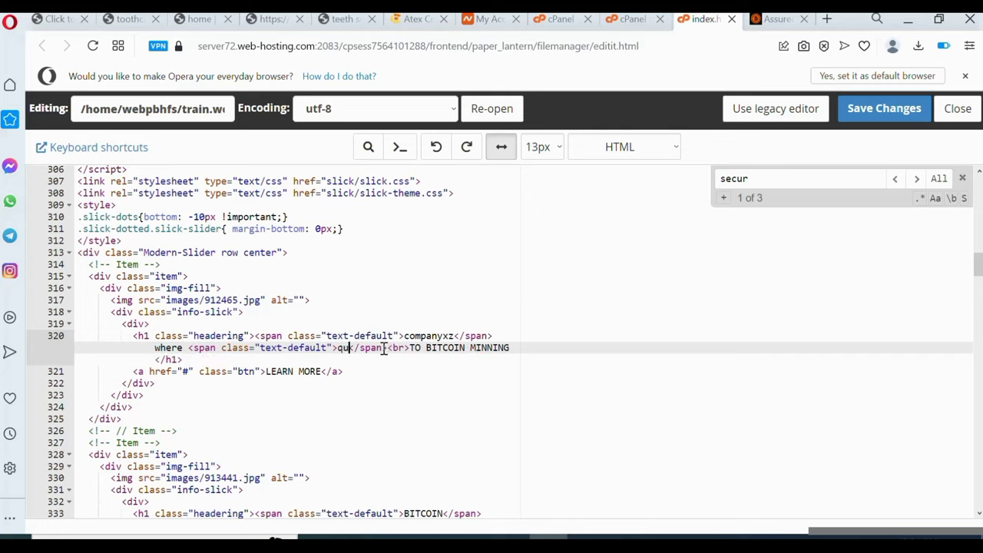
{"action": "type", "text": "ty"}
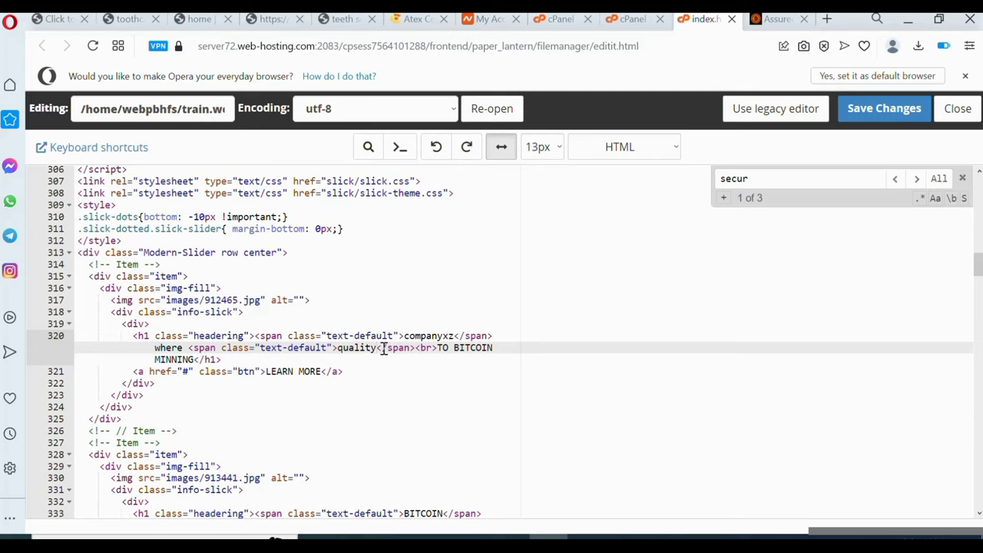
Replace the word BITCOIN in the first slide's heading with "goods and services" and save index.html.
{"action": "double_click", "coordinate": [468, 349]}
{"action": "key", "text": "BackSpace"}
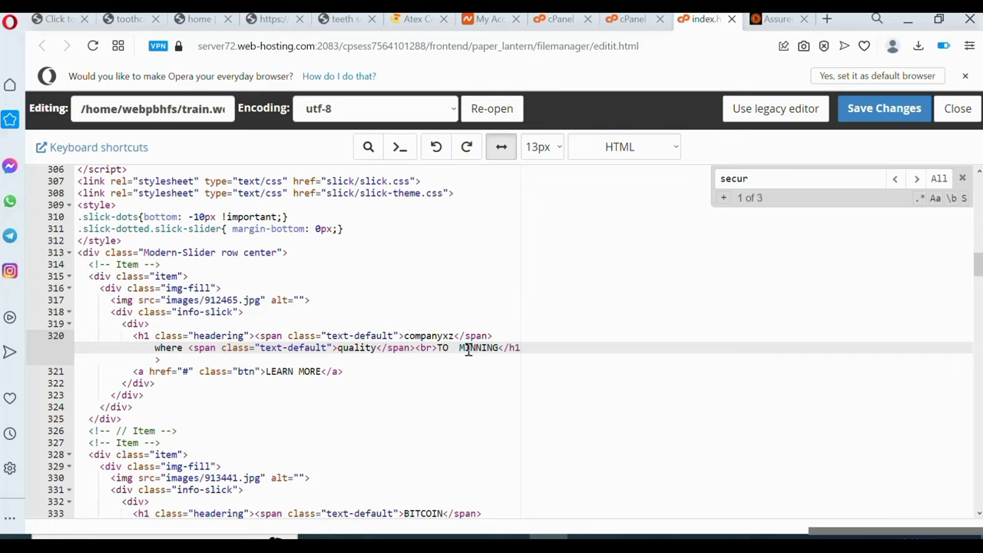
{"action": "type", "text": "goods and s"}
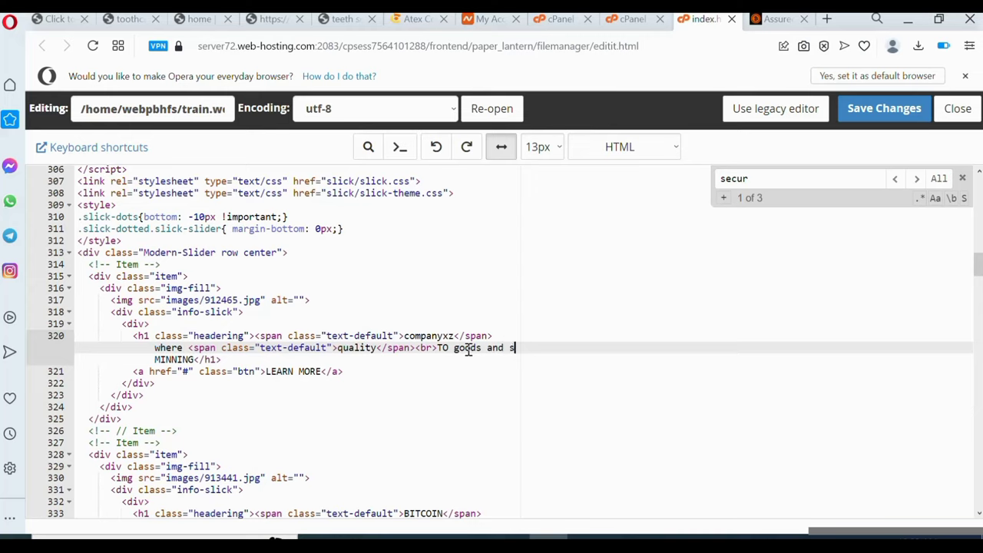
{"action": "type", "text": "ervi"}
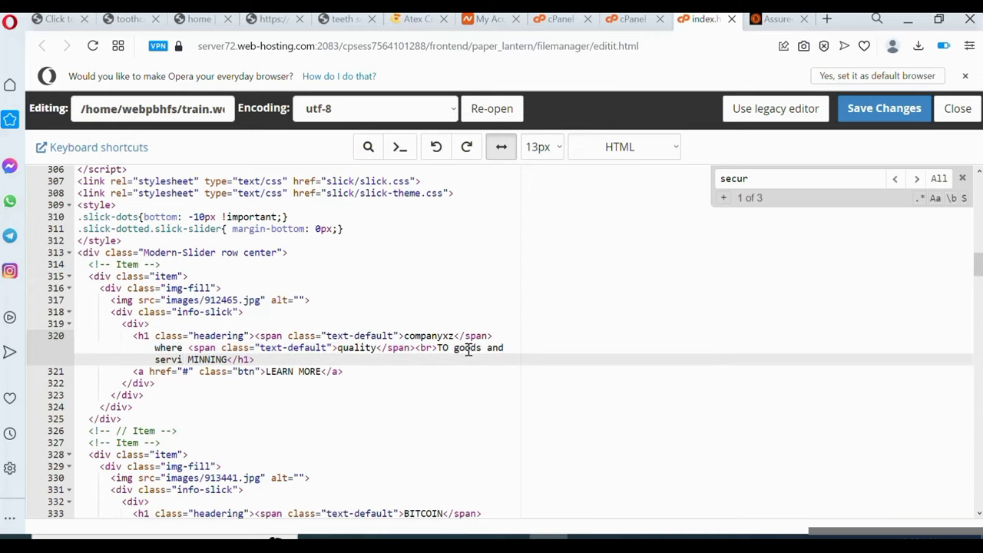
{"action": "type", "text": "ces"}
{"action": "left_click", "coordinate": [875, 121]}
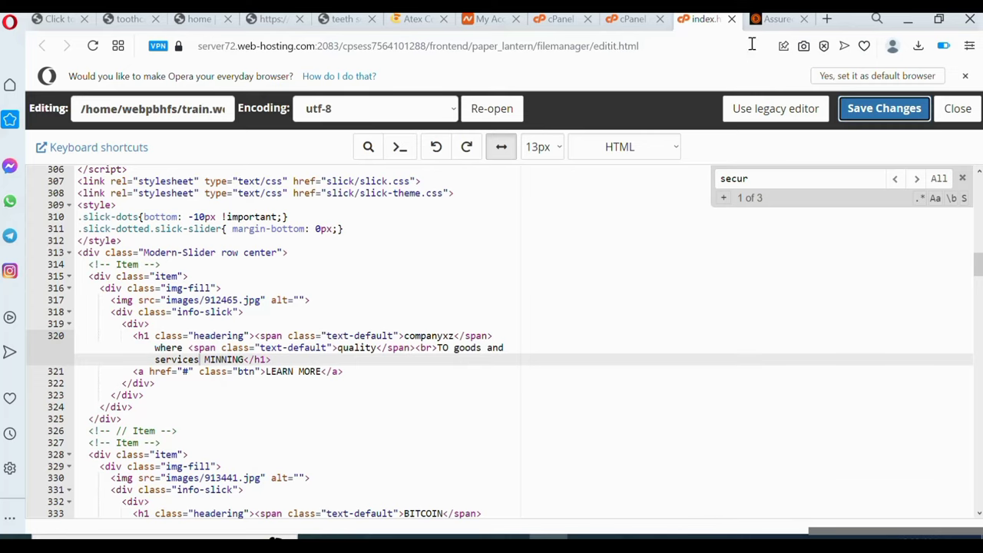
Reload the live train.webplugg.com home page and view the banner slide with the edited heading.
{"action": "left_click", "coordinate": [777, 18]}
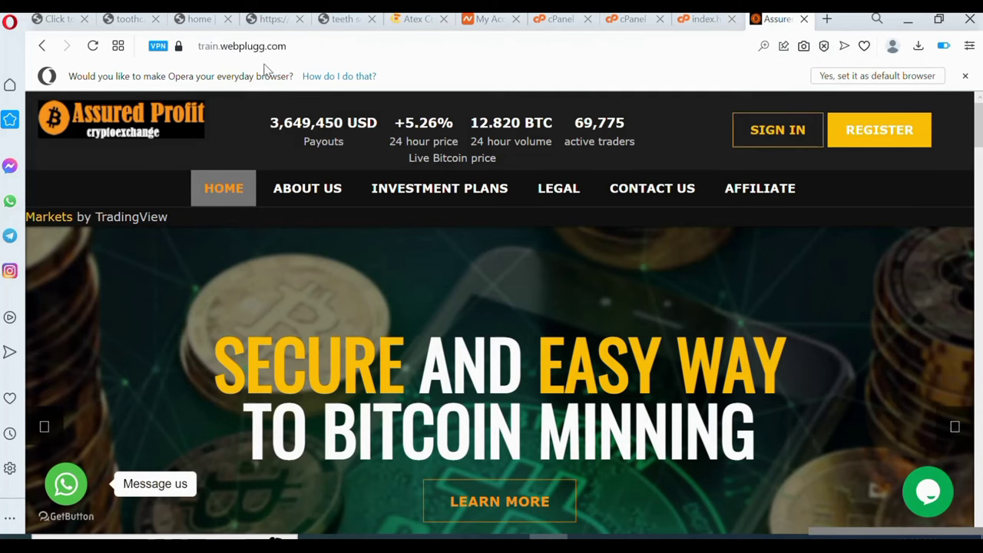
{"action": "left_click", "coordinate": [92, 46]}
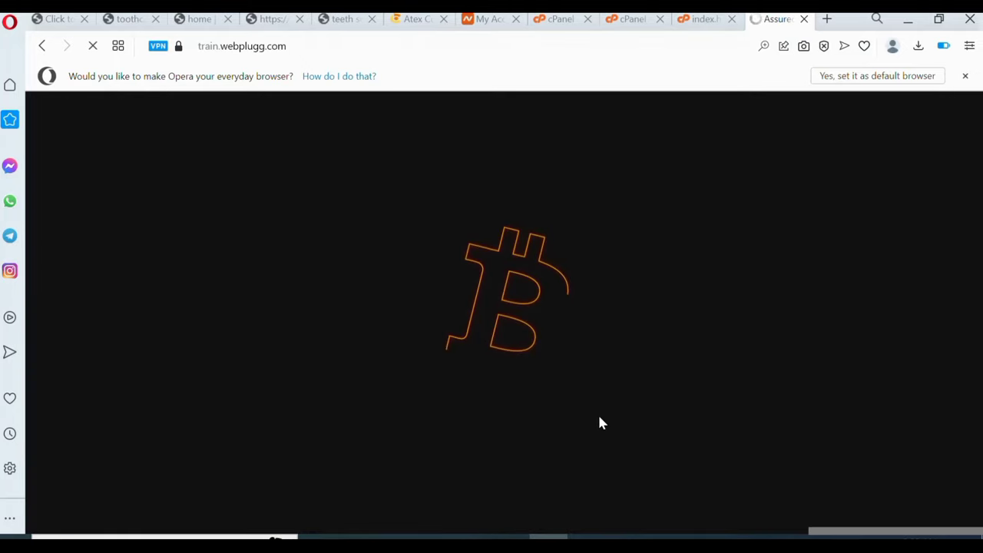
{"action": "left_click", "coordinate": [695, 23]}
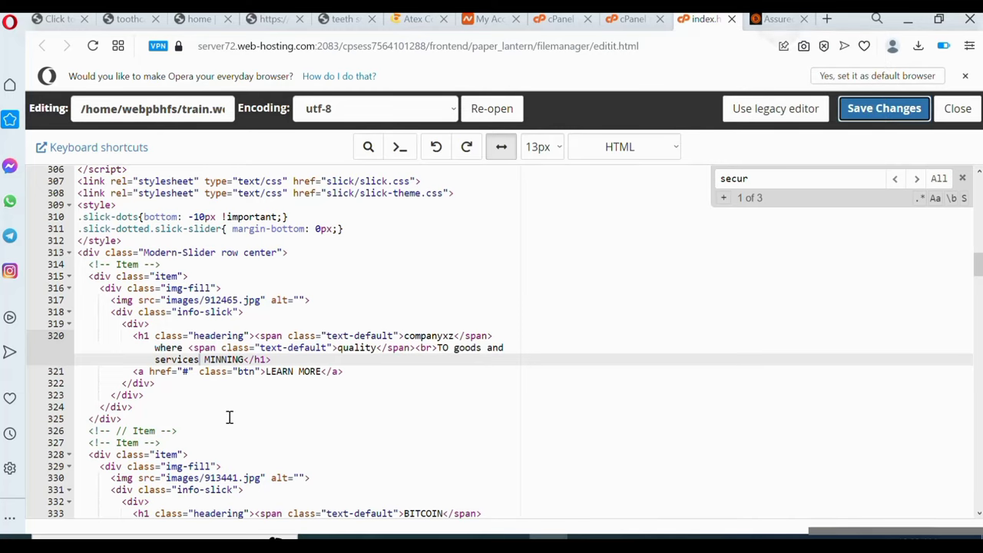
{"action": "key", "text": "ctrl+Tab"}
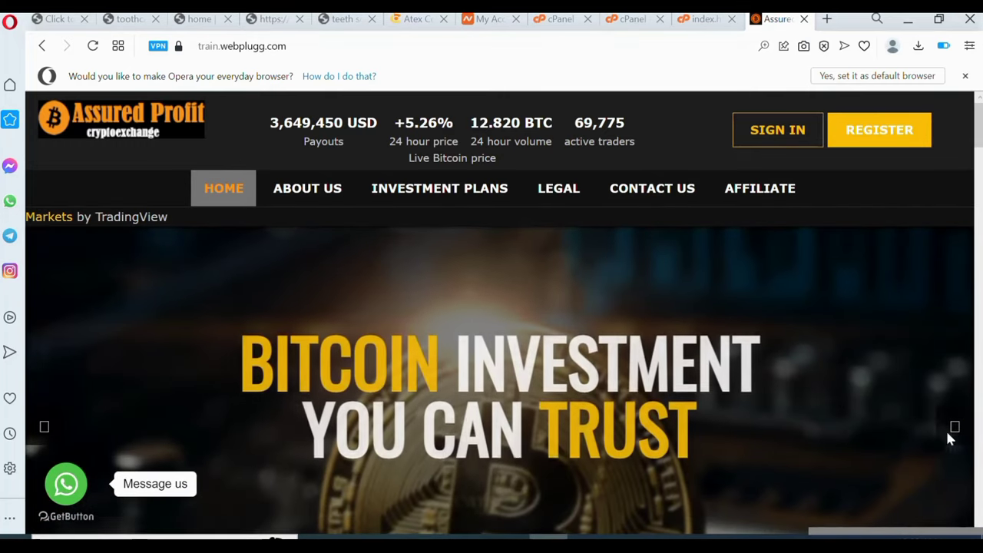
{"action": "left_click", "coordinate": [951, 431]}
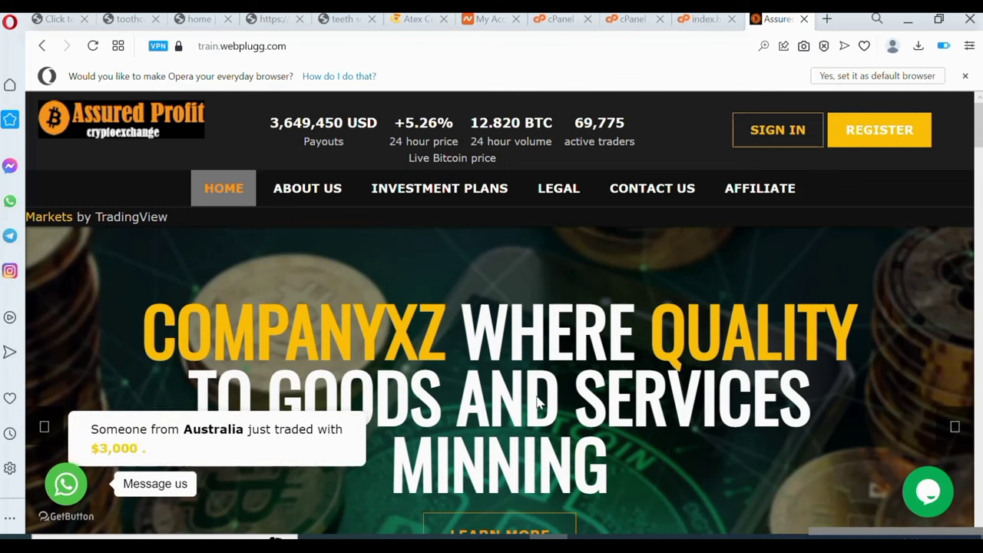
{"action": "scroll", "coordinate": [559, 405], "scroll_direction": "down", "scroll_amount": 1}
{"action": "scroll", "coordinate": [557, 399], "scroll_direction": "down", "scroll_amount": 3}
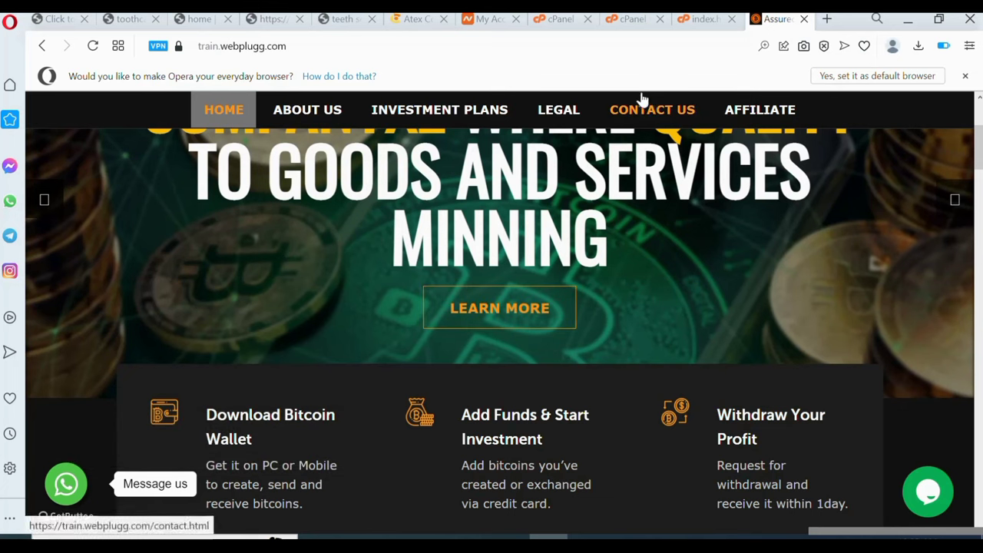
Change the first slide's button text to CONTACT US in the index.html code and save the file.
{"action": "left_click", "coordinate": [705, 19]}
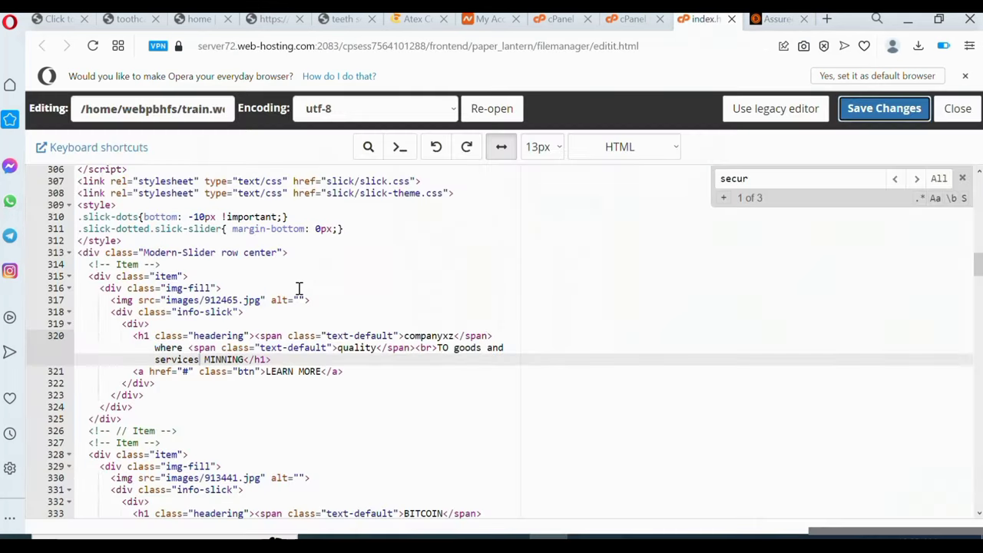
{"action": "left_click", "coordinate": [324, 371]}
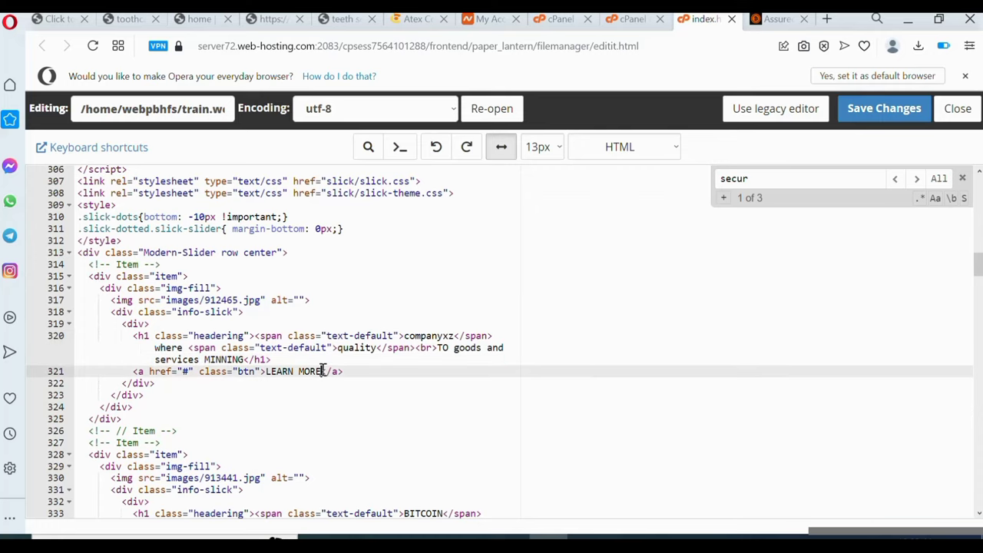
{"action": "key", "text": "BackSpace"}
{"action": "key", "text": "BackSpace"}
{"action": "key", "text": "BackSpace"}
{"action": "key", "text": "BackSpace"}
{"action": "key", "text": "BackSpace"}
{"action": "key", "text": "BackSpace"}
{"action": "key", "text": "BackSpace"}
{"action": "key", "text": "BackSpace"}
{"action": "key", "text": "BackSpace"}
{"action": "key", "text": "BackSpace"}
{"action": "type", "text": "CONTACT US"}
{"action": "left_click", "coordinate": [894, 116]}
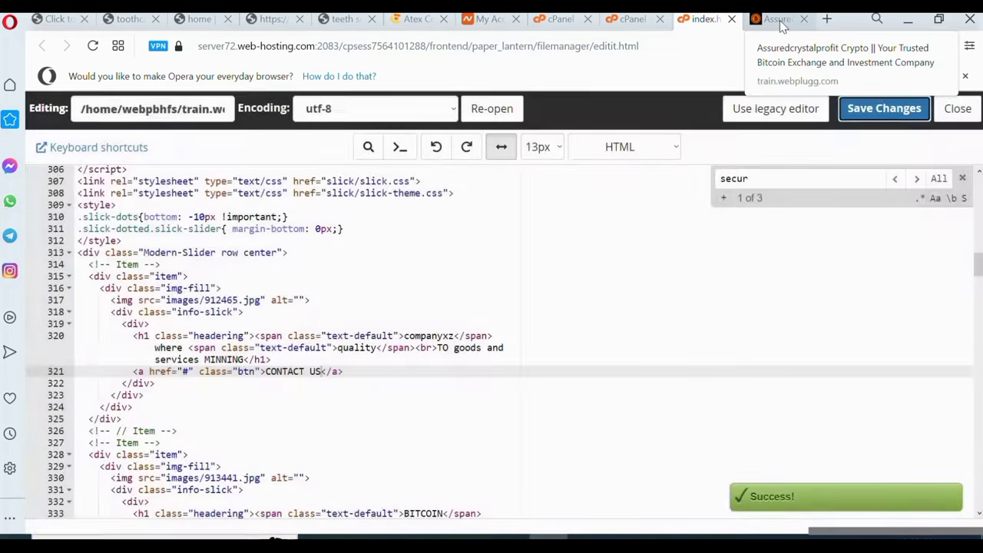
Reload the live home page, check the banner slide's button text, and view the About Us section.
{"action": "left_click", "coordinate": [779, 21]}
{"action": "left_click", "coordinate": [230, 47]}
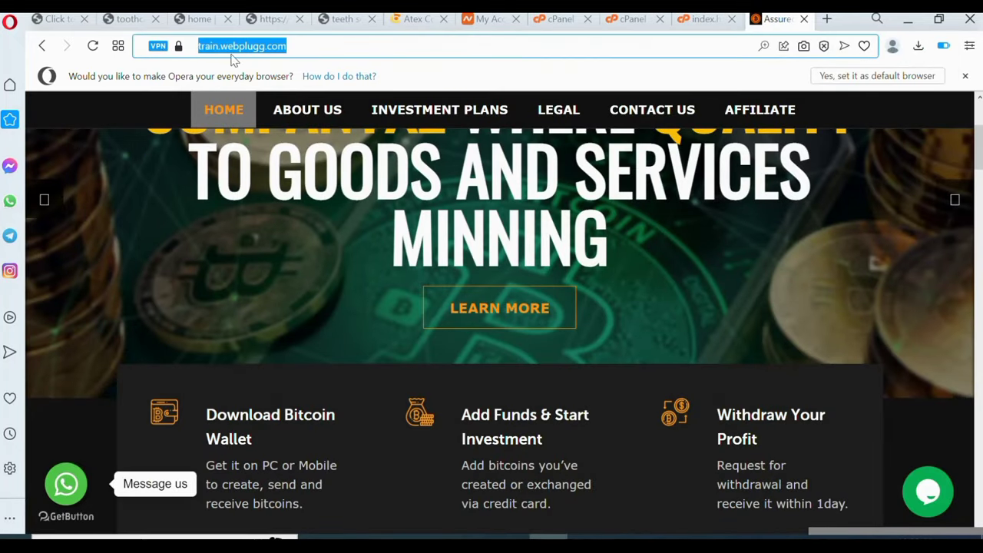
{"action": "left_click", "coordinate": [93, 46]}
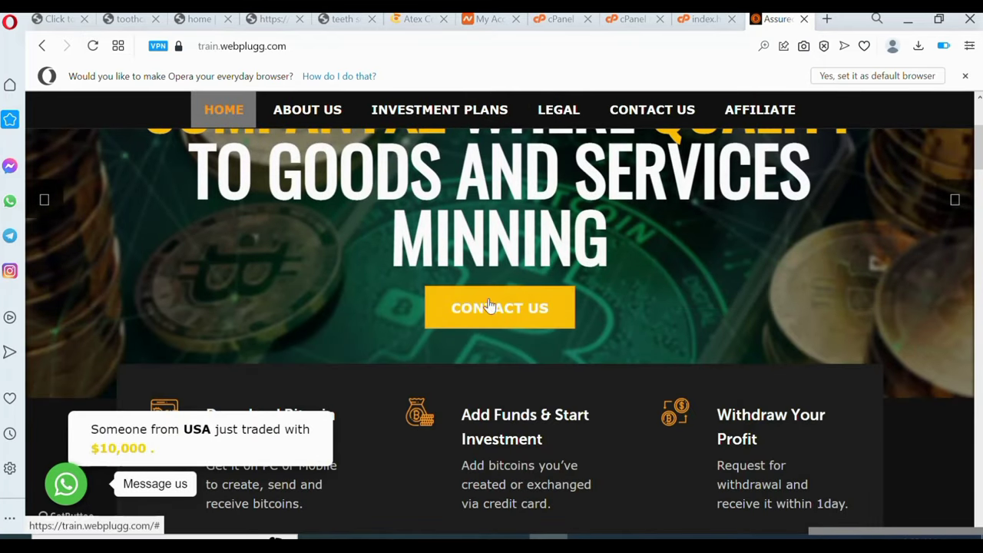
{"action": "scroll", "coordinate": [673, 279], "scroll_direction": "down", "scroll_amount": 2}
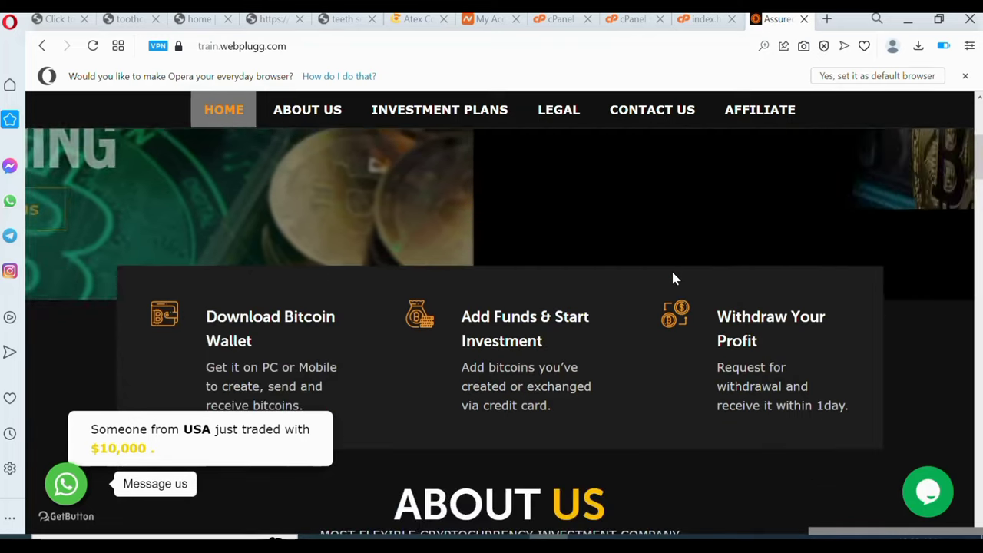
{"action": "scroll", "coordinate": [673, 279], "scroll_direction": "down", "scroll_amount": 5}
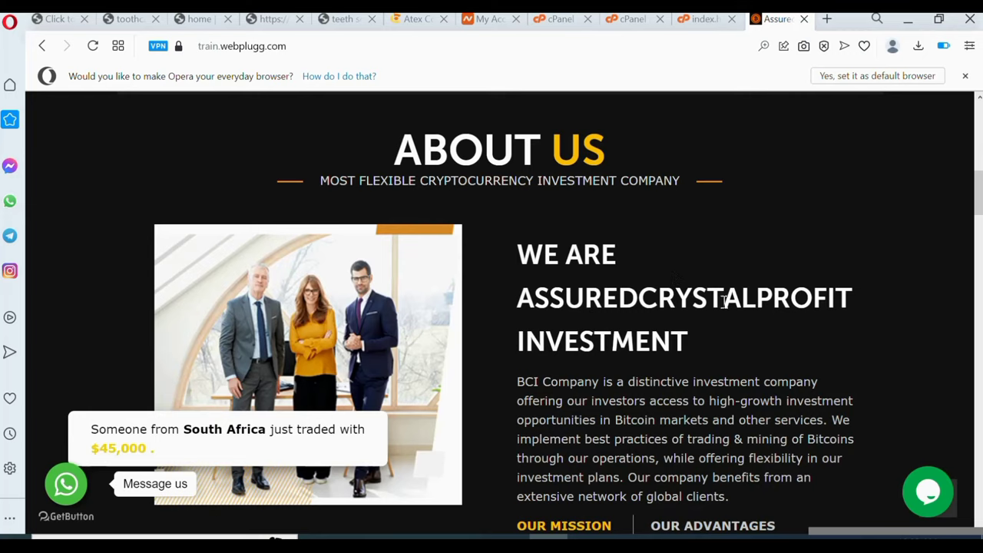
Look through the rest of the live home page, from the About Us section to the footer, for the old company name.
{"action": "scroll", "coordinate": [730, 302], "scroll_direction": "down", "scroll_amount": 8}
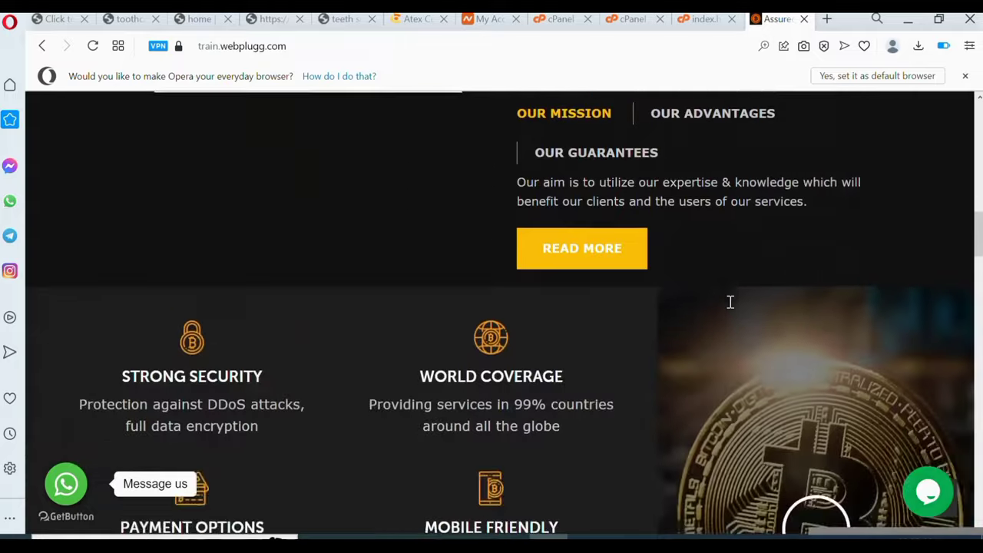
{"action": "scroll", "coordinate": [731, 302], "scroll_direction": "down", "scroll_amount": 10}
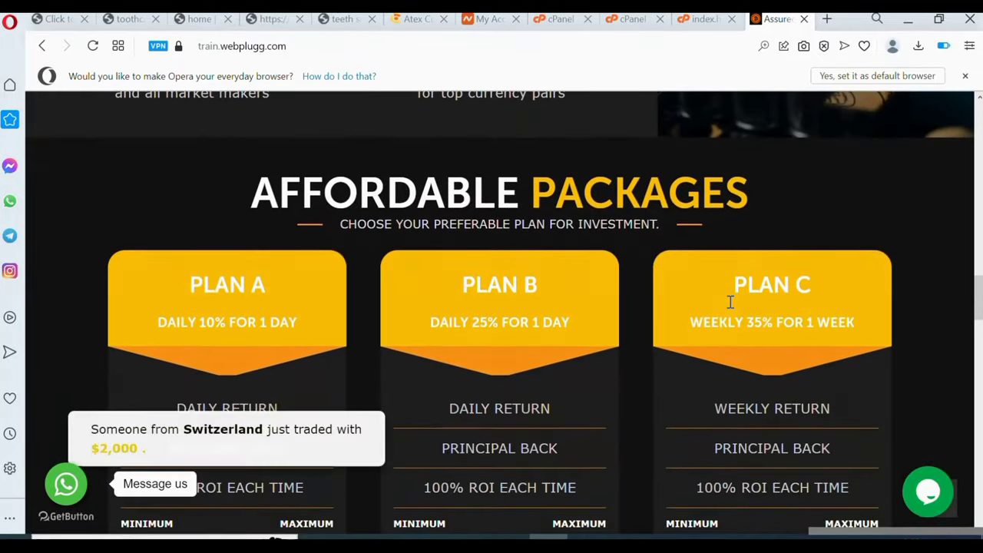
{"action": "scroll", "coordinate": [730, 302], "scroll_direction": "down", "scroll_amount": 10}
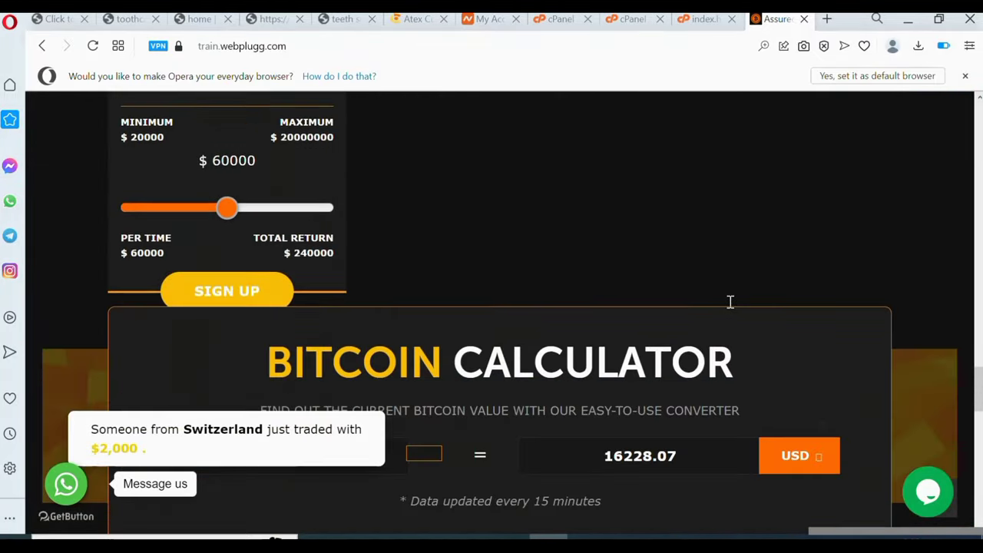
{"action": "scroll", "coordinate": [730, 302], "scroll_direction": "down", "scroll_amount": 10}
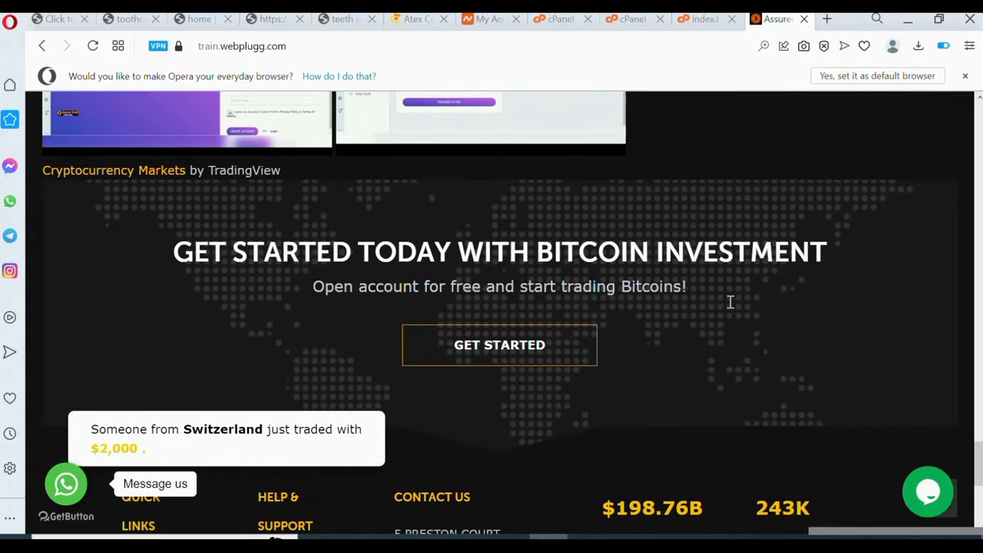
{"action": "scroll", "coordinate": [730, 302], "scroll_direction": "down", "scroll_amount": 3}
{"action": "scroll", "coordinate": [730, 302], "scroll_direction": "up", "scroll_amount": 10}
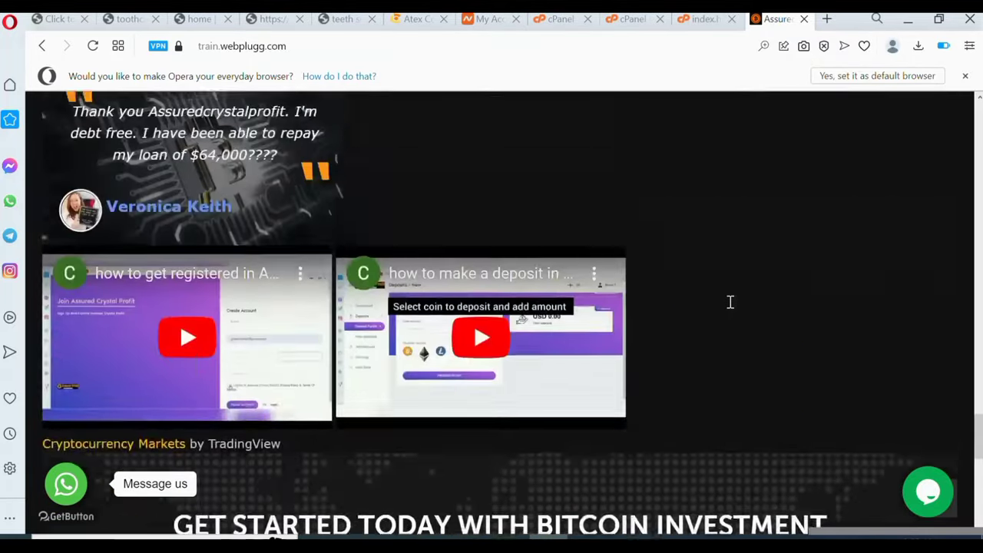
{"action": "scroll", "coordinate": [730, 302], "scroll_direction": "up", "scroll_amount": 2}
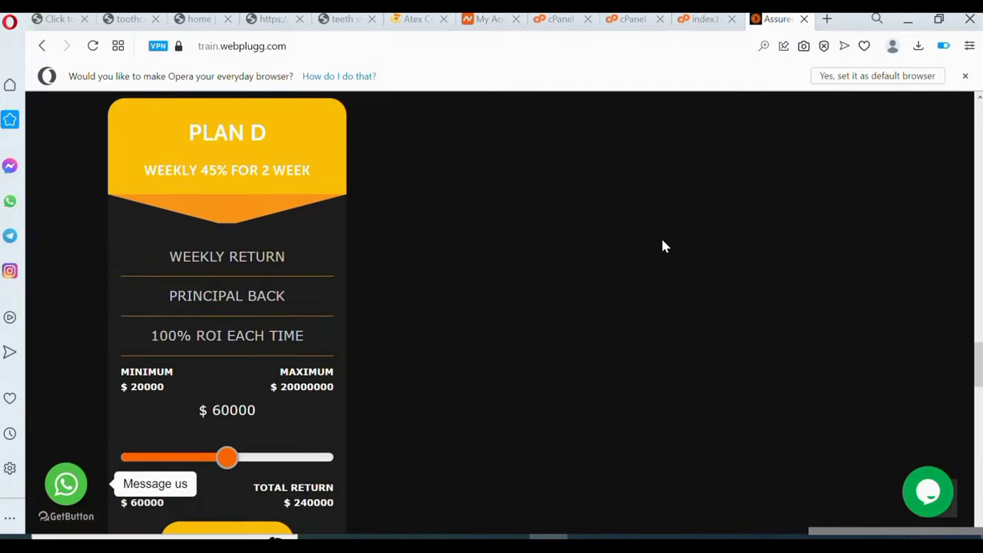
Search the index.html code for ASSUREDCRYSTALPROFIT.
{"action": "left_click", "coordinate": [703, 20]}
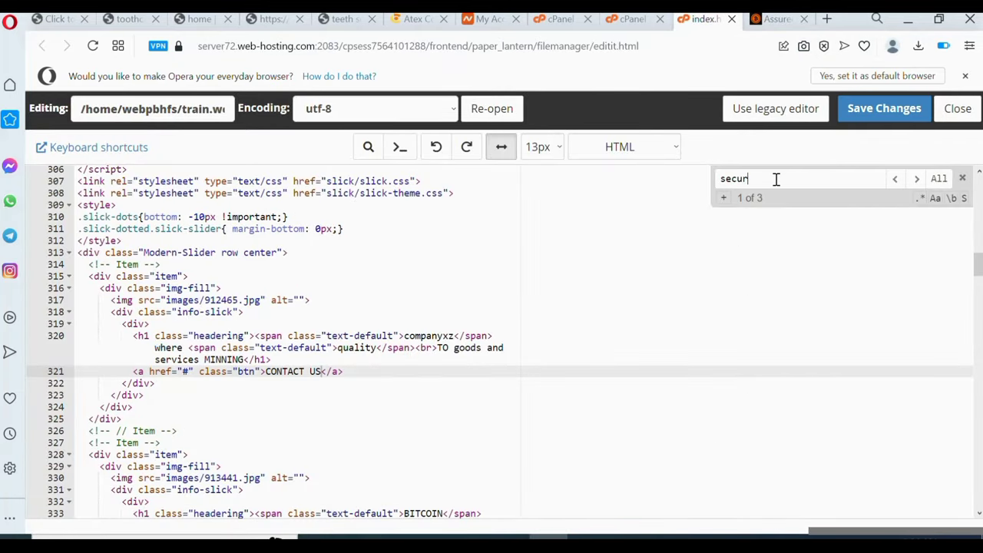
{"action": "key", "text": "BackSpace"}
{"action": "key", "text": "BackSpace"}
{"action": "key", "text": "BackSpace"}
{"action": "key", "text": "BackSpace"}
{"action": "key", "text": "BackSpace"}
{"action": "type", "text": "ASU"}
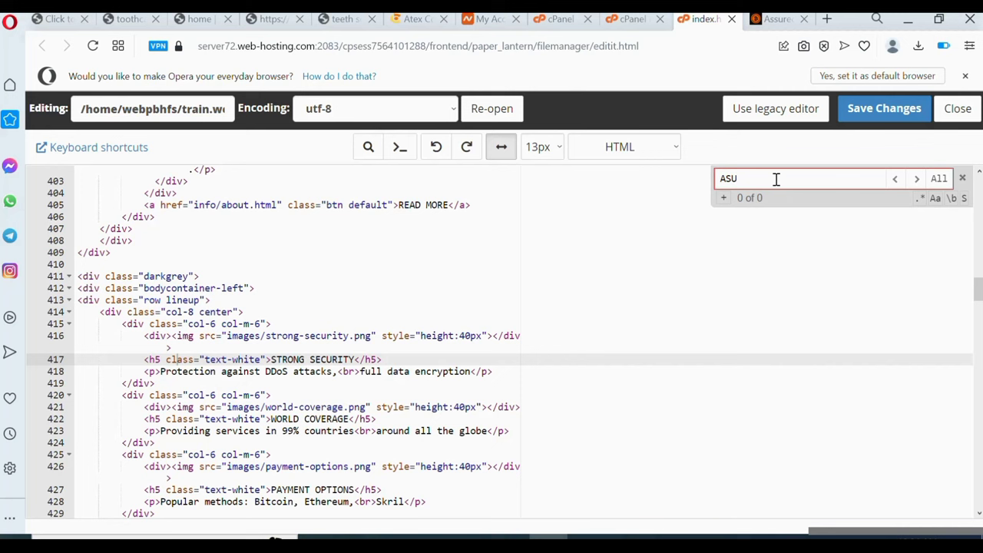
{"action": "key", "text": "BackSpace"}
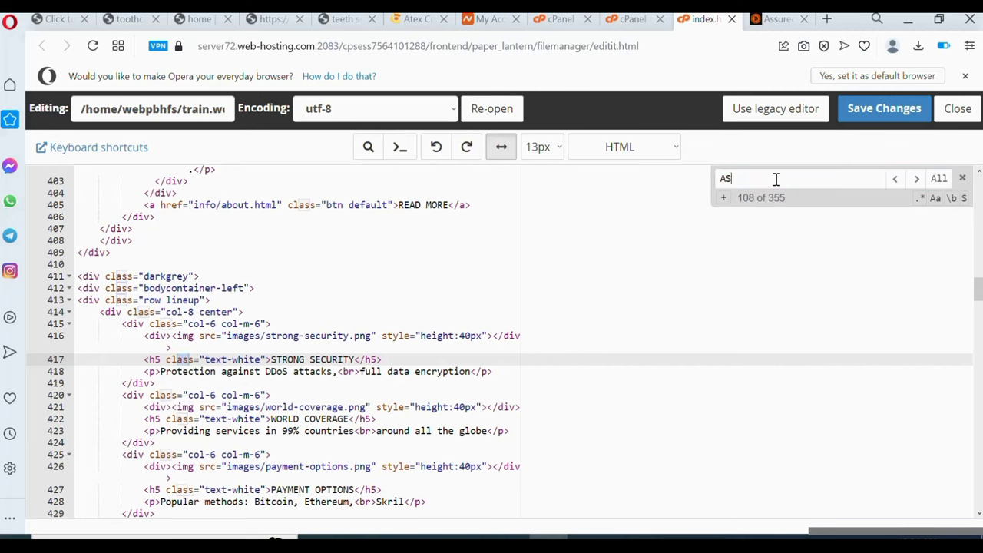
{"action": "type", "text": "SURE"}
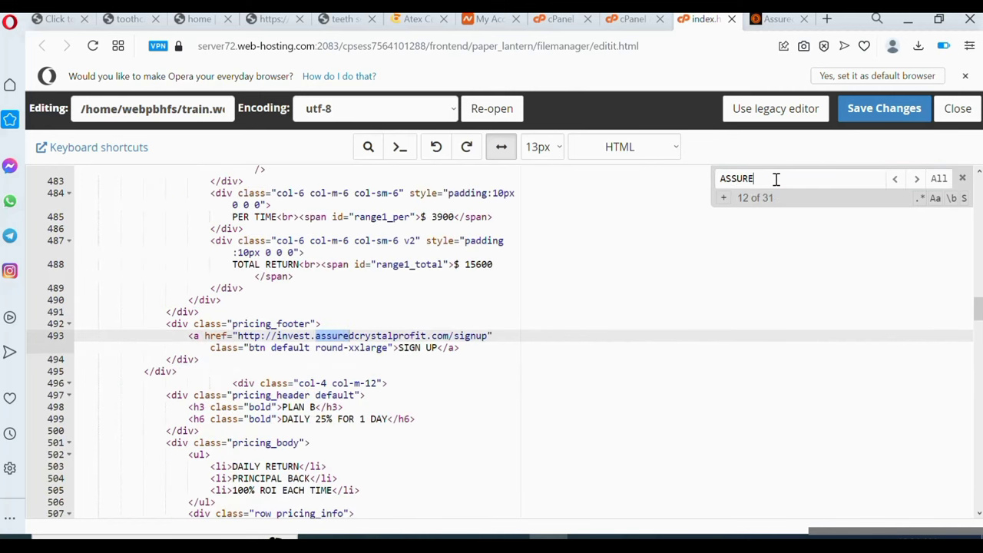
{"action": "type", "text": "D"}
{"action": "type", "text": "CRYSR"}
{"action": "key", "text": "BackSpace"}
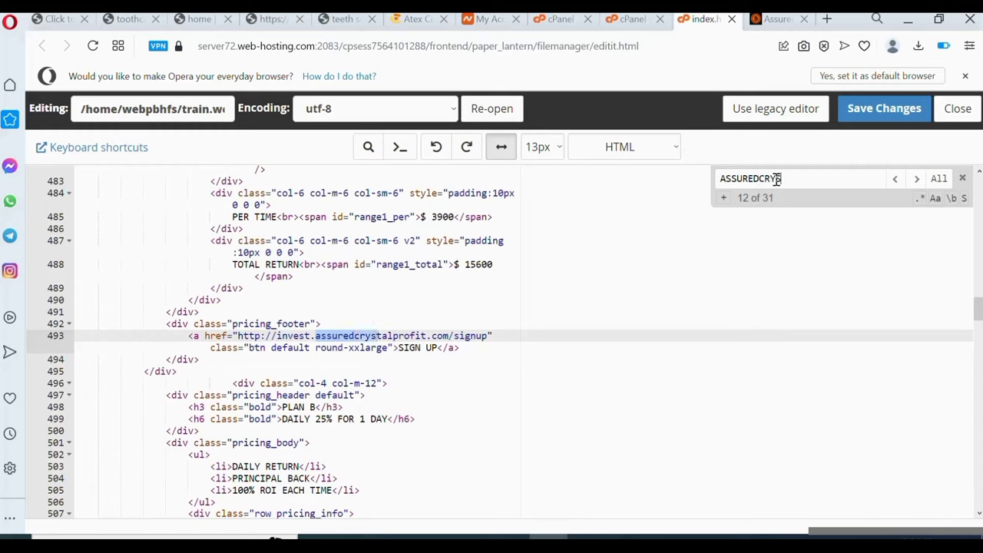
{"action": "type", "text": "TALPROFI"}
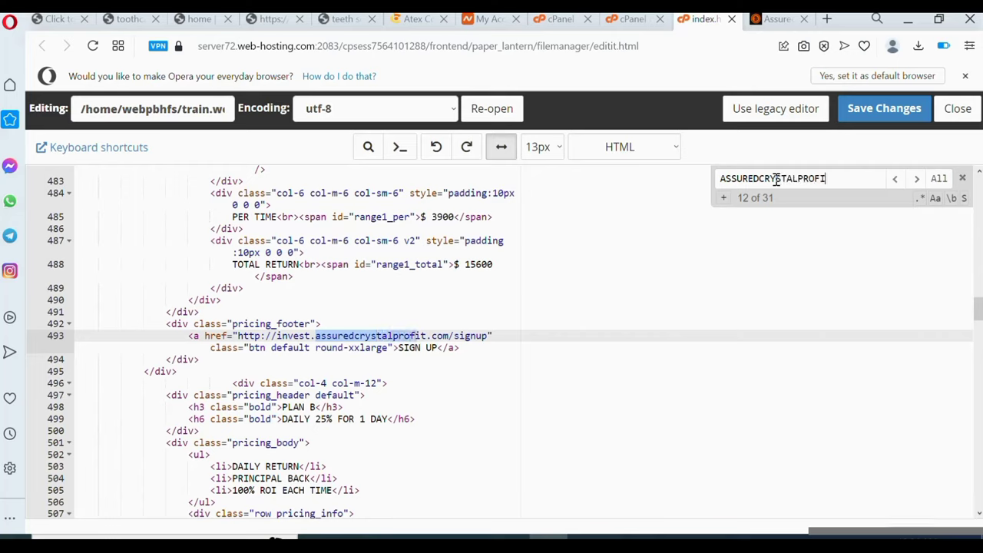
{"action": "type", "text": "T"}
Replace every occurrence of ASSUREDCRYSTALPROFIT in index.html with COMPANYZX and save the file.
{"action": "key", "text": "ctrl+h"}
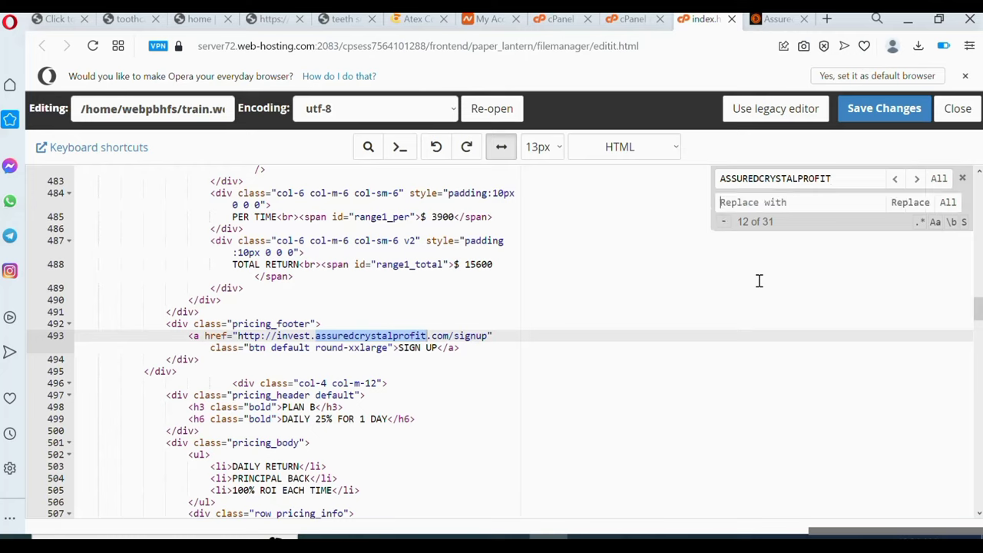
{"action": "left_click", "coordinate": [743, 202]}
{"action": "type", "text": "COMPANYZX"}
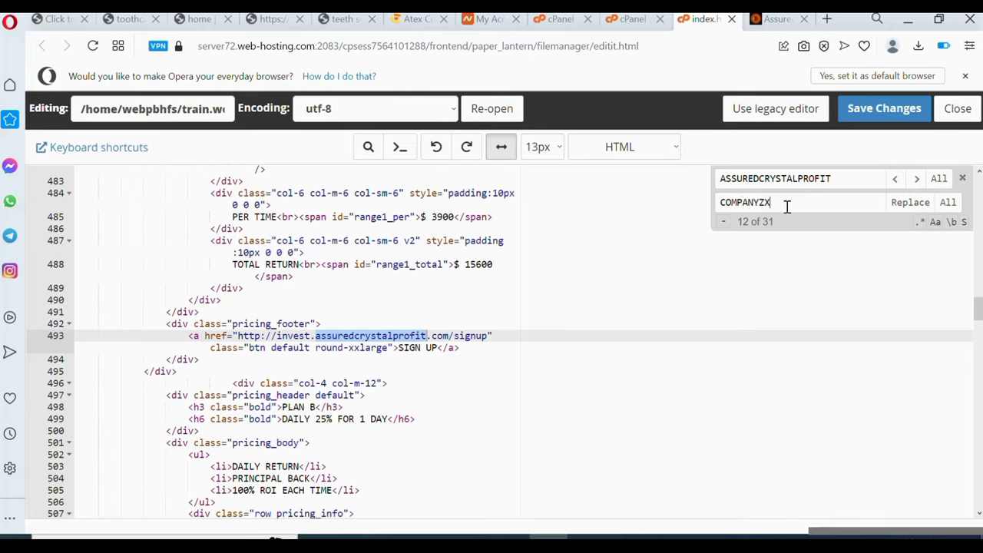
{"action": "key", "text": "Return"}
{"action": "key", "text": "Return"}
{"action": "key", "text": "Return"}
{"action": "key", "text": "Return"}
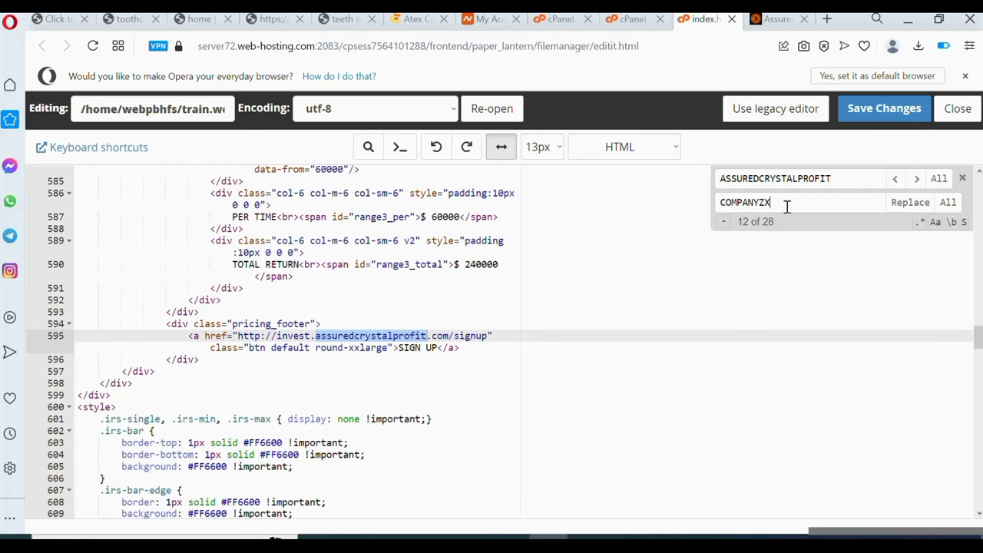
{"action": "key", "text": "Return"}
{"action": "key", "text": "Return"}
{"action": "key", "text": "Return"}
{"action": "key", "text": "Return"}
{"action": "key", "text": "Return"}
{"action": "key", "text": "Return"}
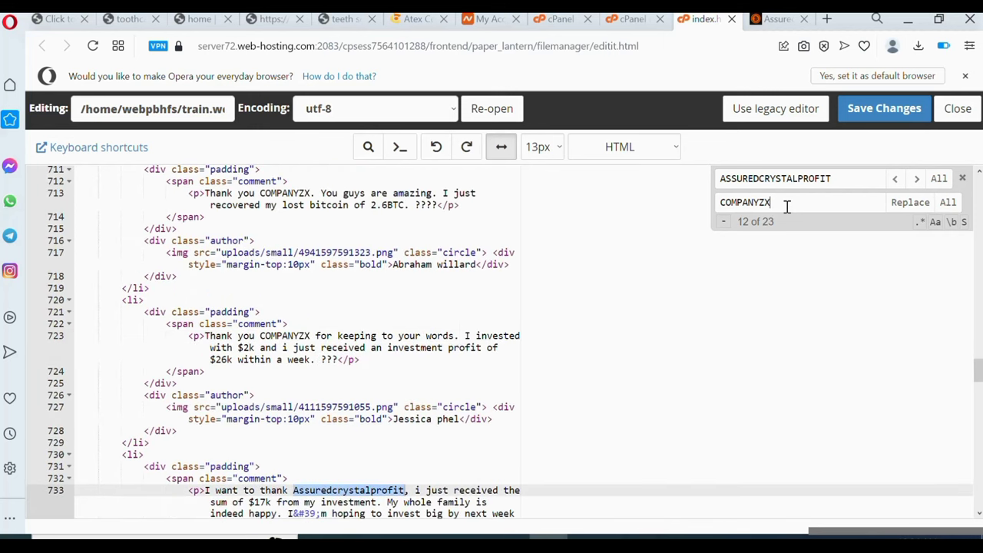
{"action": "key", "text": "Return"}
{"action": "key", "text": "Return"}
{"action": "key", "text": "Return"}
{"action": "key", "text": "Return"}
{"action": "key", "text": "Return"}
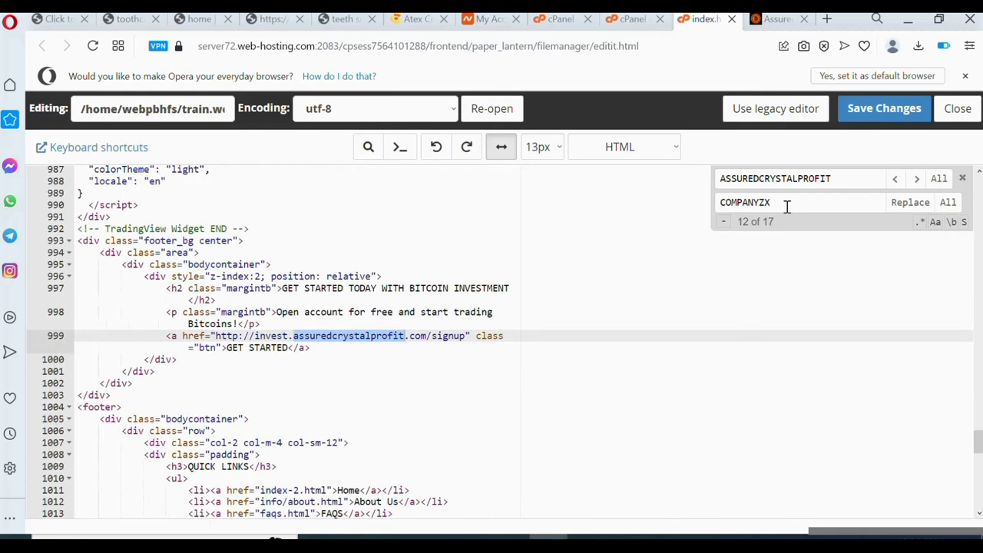
{"action": "key", "text": "Return"}
{"action": "key", "text": "Return"}
{"action": "key", "text": "Return"}
{"action": "key", "text": "Return"}
{"action": "key", "text": "Return"}
{"action": "key", "text": "Return"}
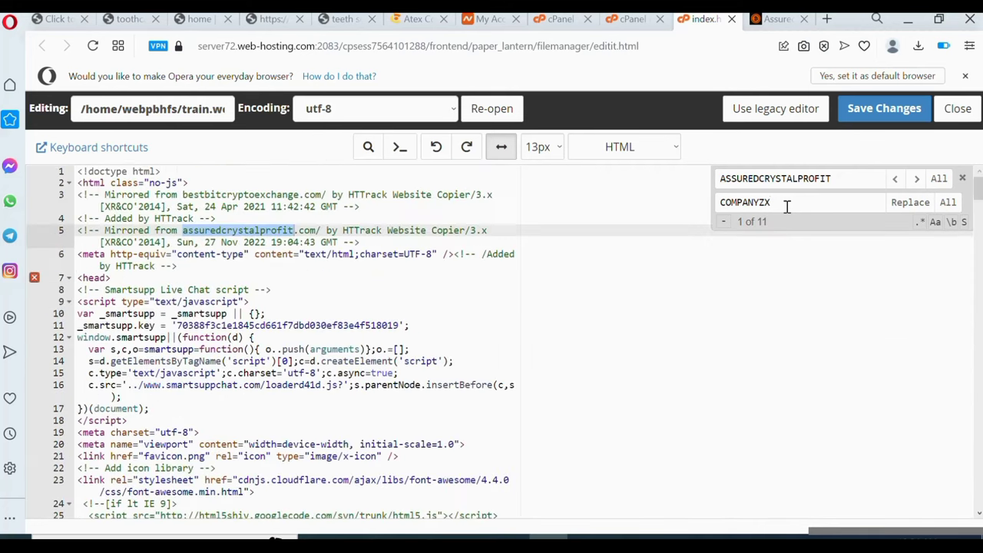
{"action": "key", "text": "Return"}
{"action": "key", "text": "Return"}
{"action": "key", "text": "Return"}
{"action": "key", "text": "Return"}
{"action": "key", "text": "Return"}
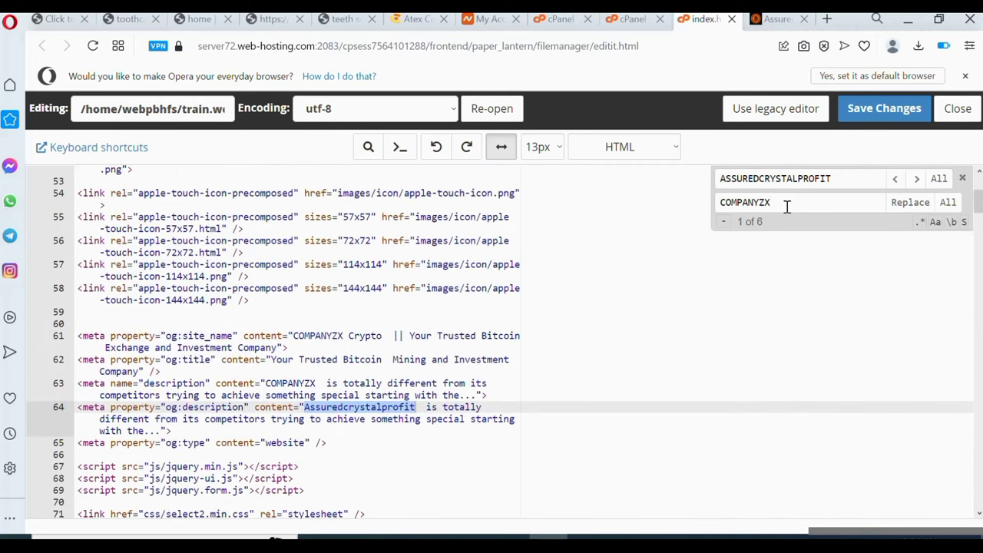
{"action": "key", "text": "Return"}
{"action": "key", "text": "Return"}
{"action": "key", "text": "Return"}
{"action": "key", "text": "Return"}
{"action": "key", "text": "Return"}
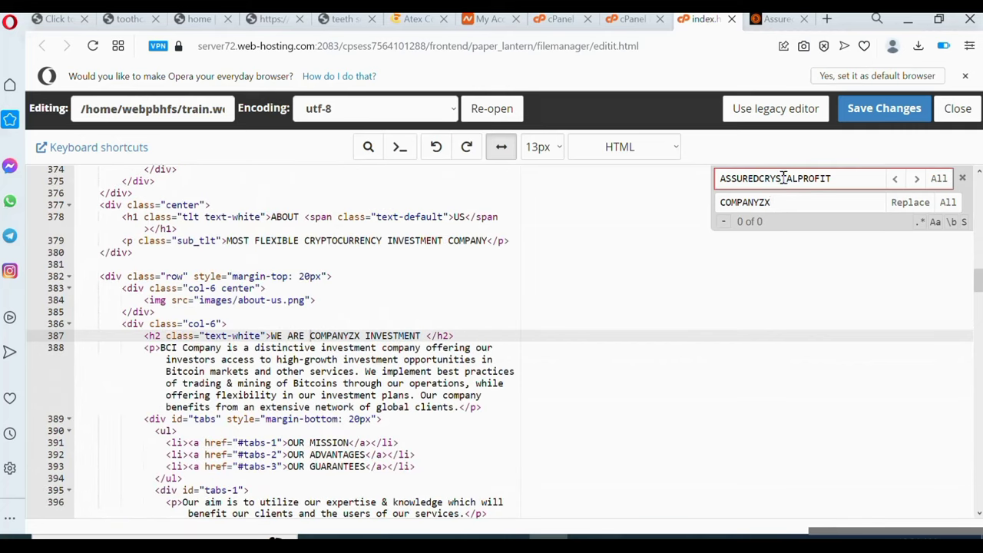
{"action": "left_click", "coordinate": [889, 109]}
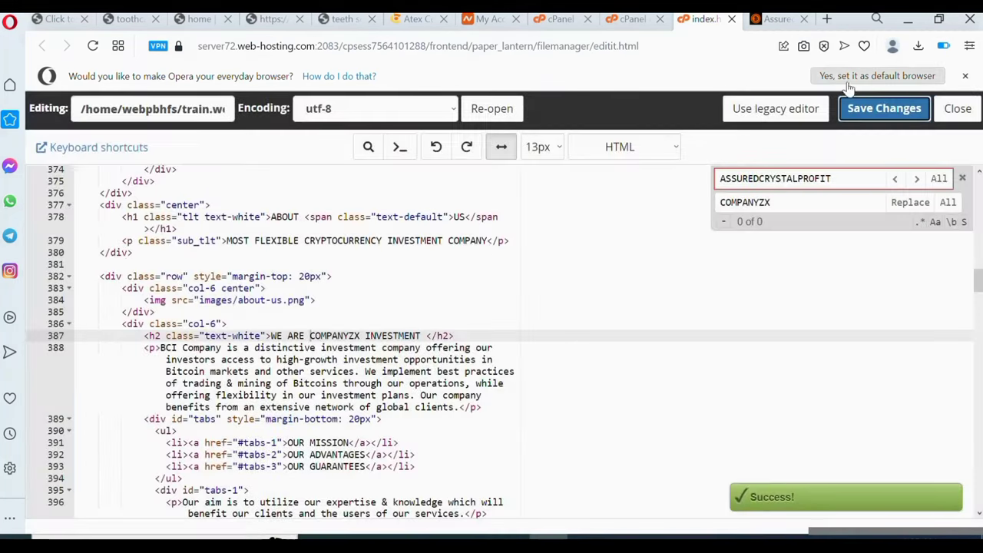
Reload the live train.webplugg.com home page and check the company name in the About Us heading.
{"action": "left_click", "coordinate": [780, 20]}
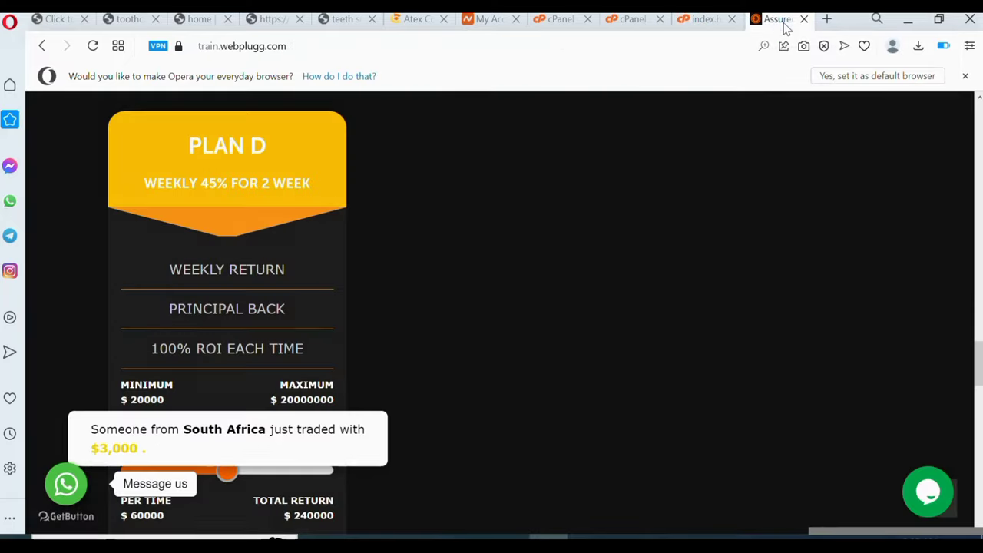
{"action": "left_click", "coordinate": [91, 46]}
{"action": "left_click", "coordinate": [92, 46]}
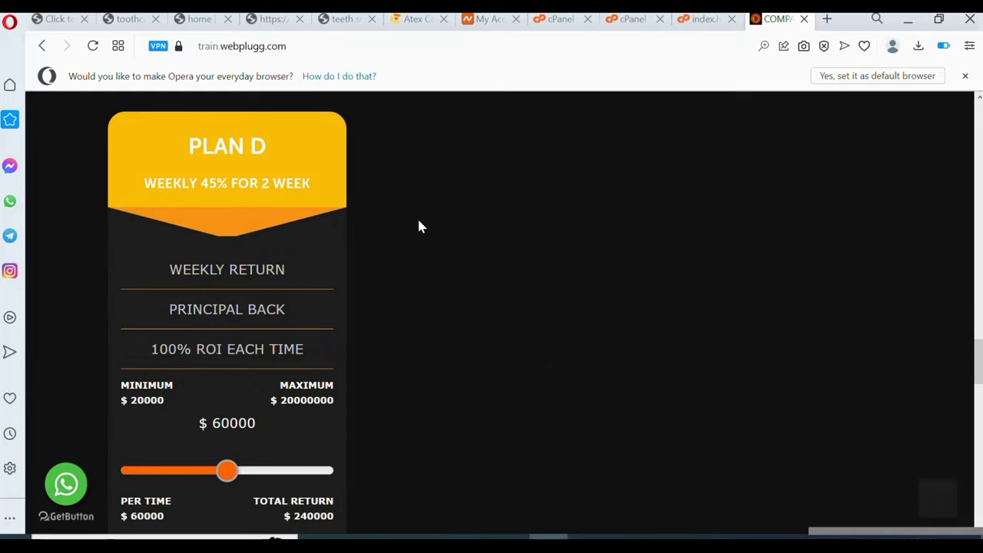
{"action": "scroll", "coordinate": [419, 224], "scroll_direction": "up", "scroll_amount": 10}
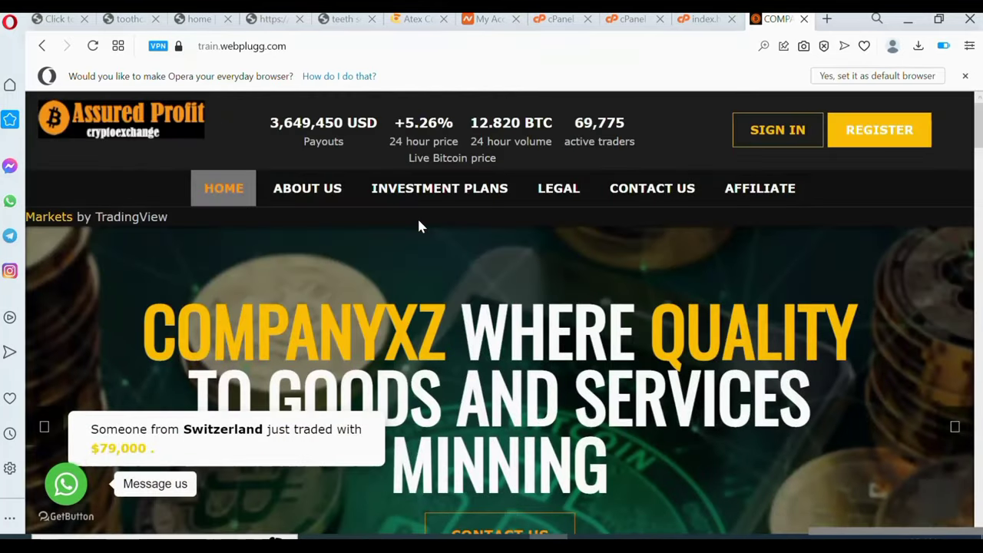
{"action": "scroll", "coordinate": [419, 224], "scroll_direction": "down", "scroll_amount": 3}
{"action": "scroll", "coordinate": [418, 224], "scroll_direction": "down", "scroll_amount": 4}
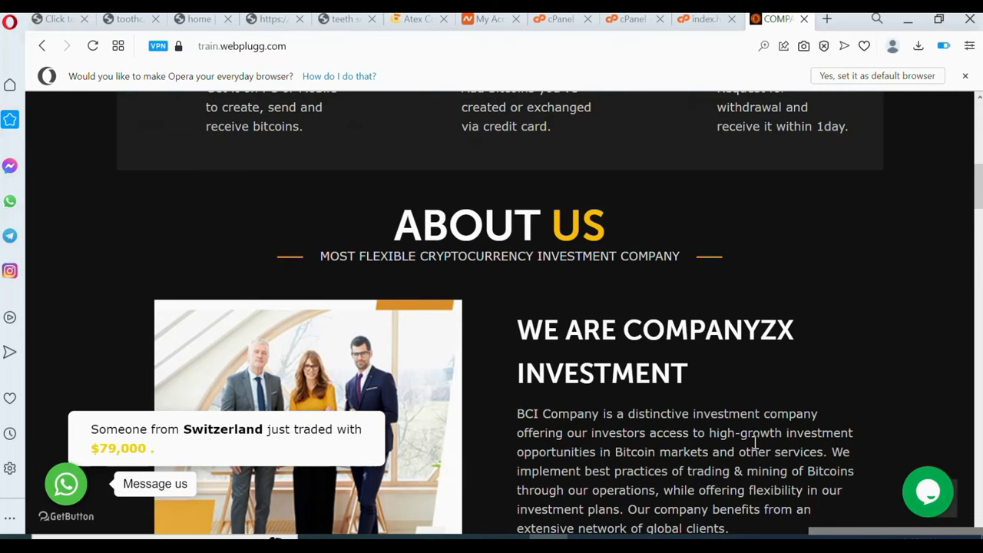
{"action": "triple_click", "coordinate": [708, 330]}
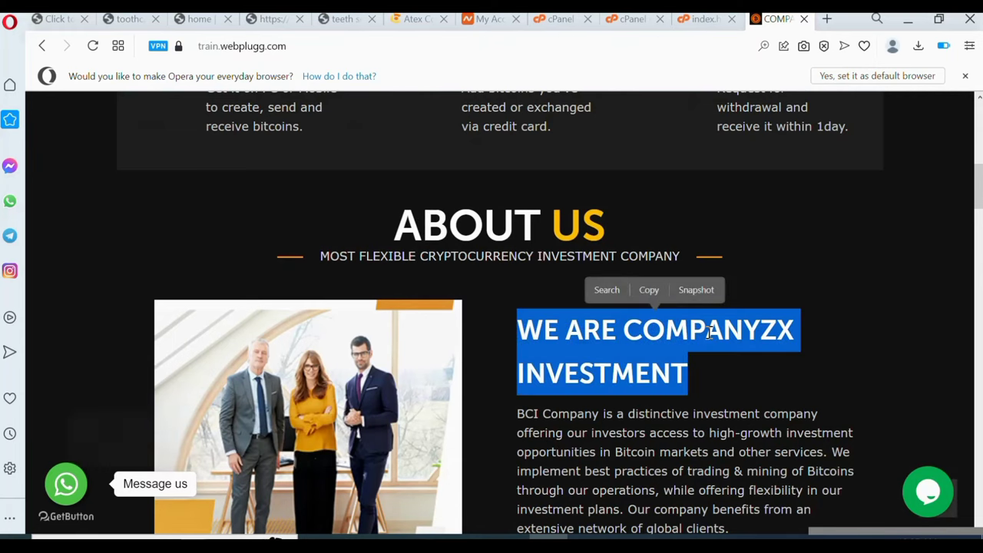
Check the company name in the live page's customer testimonial and in the footer copyright line.
{"action": "scroll", "coordinate": [708, 331], "scroll_direction": "down", "scroll_amount": 1}
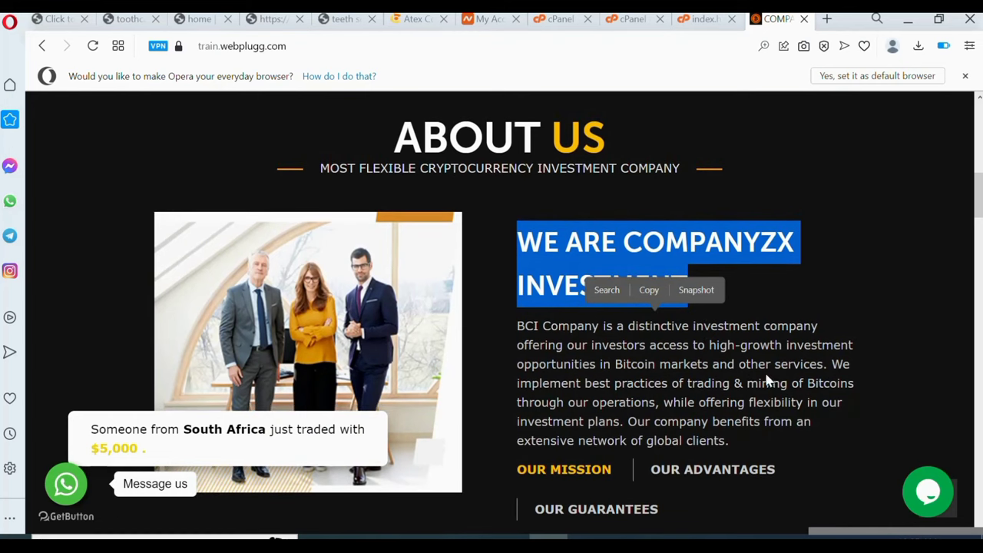
{"action": "scroll", "coordinate": [756, 373], "scroll_direction": "down", "scroll_amount": 5}
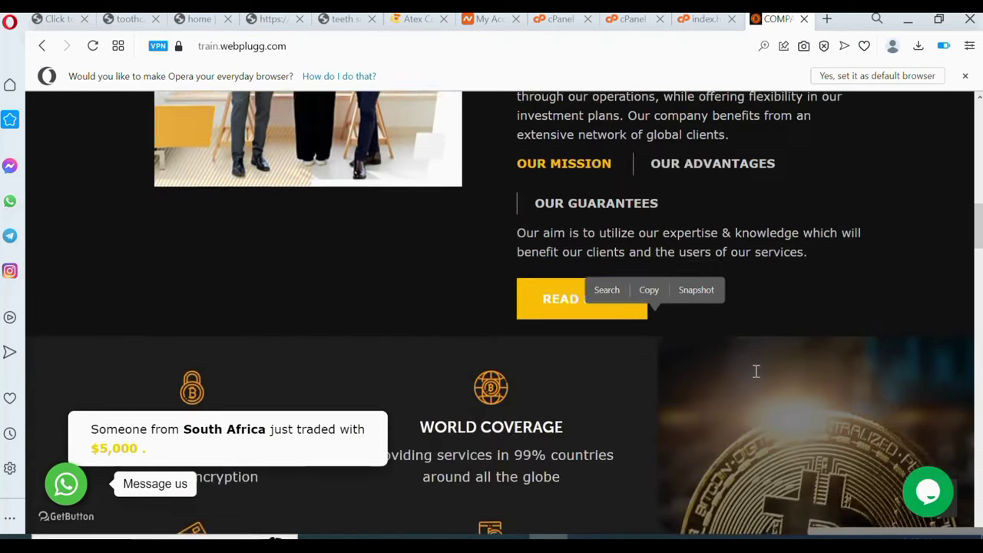
{"action": "scroll", "coordinate": [756, 371], "scroll_direction": "down", "scroll_amount": 10}
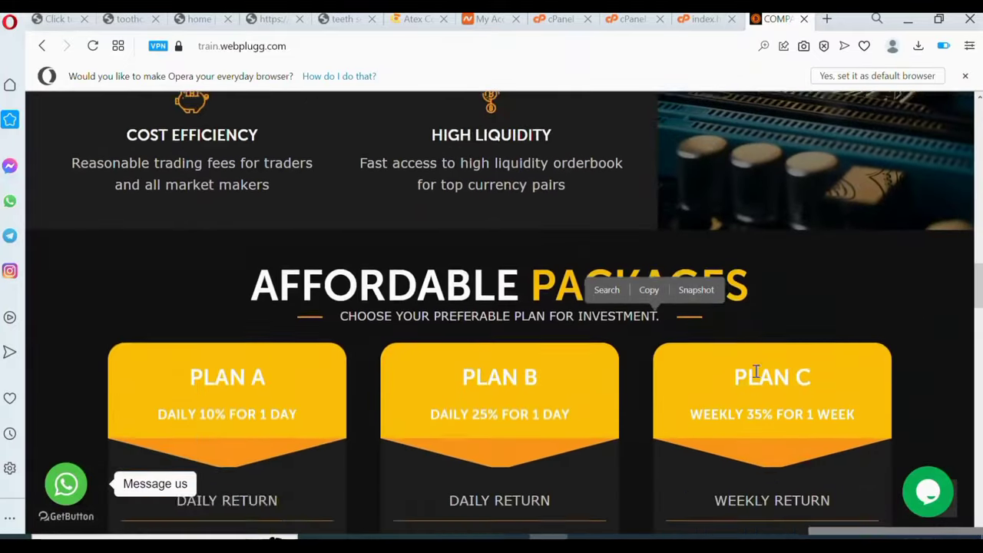
{"action": "scroll", "coordinate": [756, 371], "scroll_direction": "down", "scroll_amount": 8}
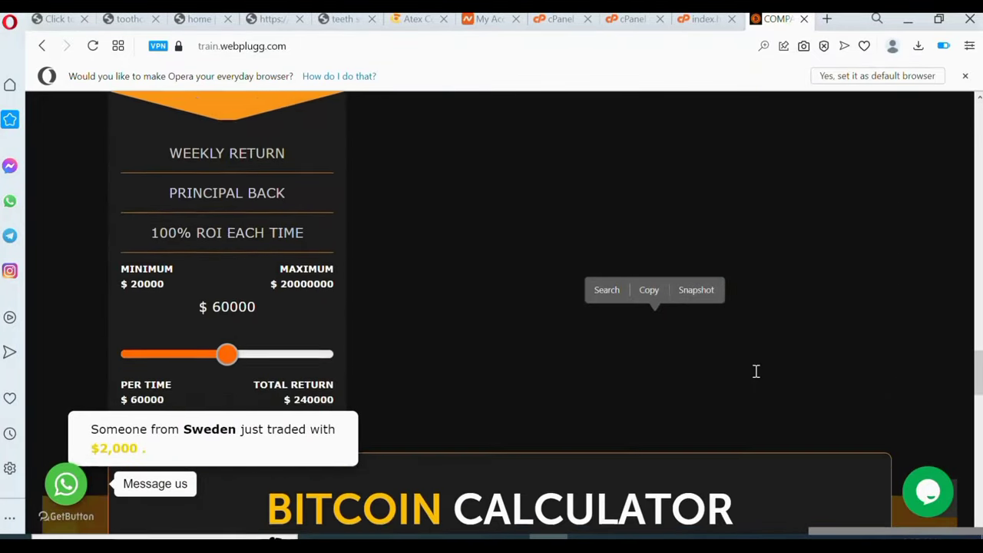
{"action": "scroll", "coordinate": [755, 371], "scroll_direction": "down", "scroll_amount": 3}
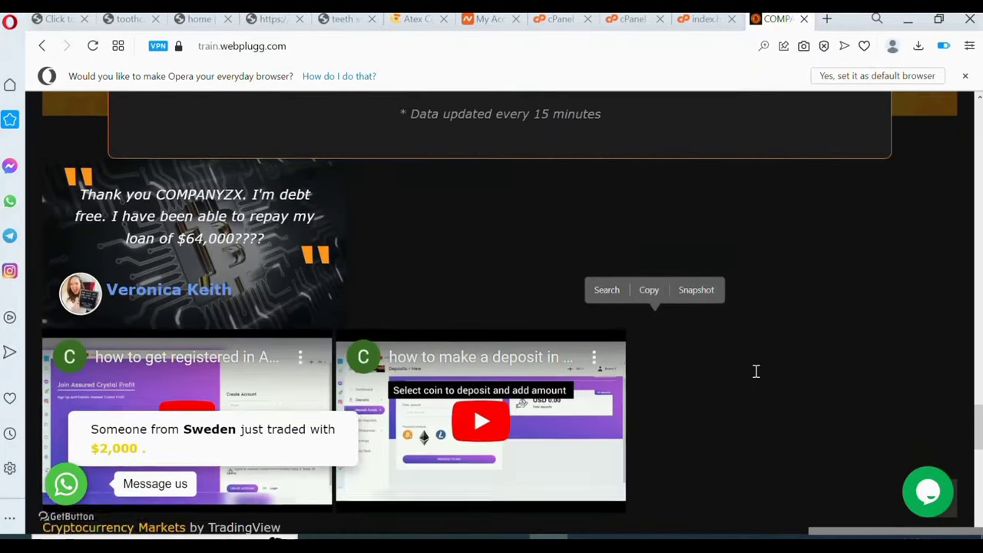
{"action": "scroll", "coordinate": [756, 371], "scroll_direction": "up", "scroll_amount": 1}
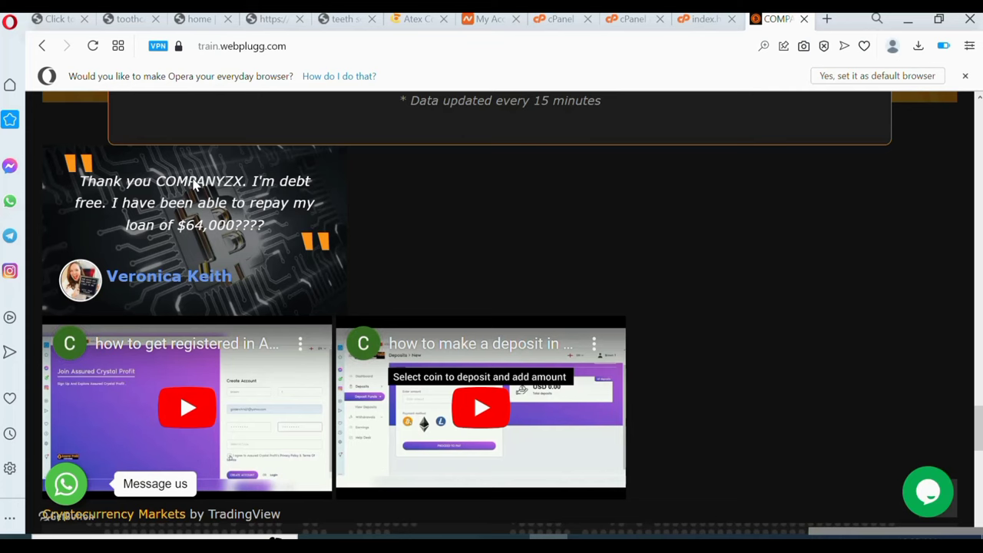
{"action": "scroll", "coordinate": [193, 185], "scroll_direction": "down", "scroll_amount": 2}
{"action": "scroll", "coordinate": [194, 184], "scroll_direction": "down", "scroll_amount": 4}
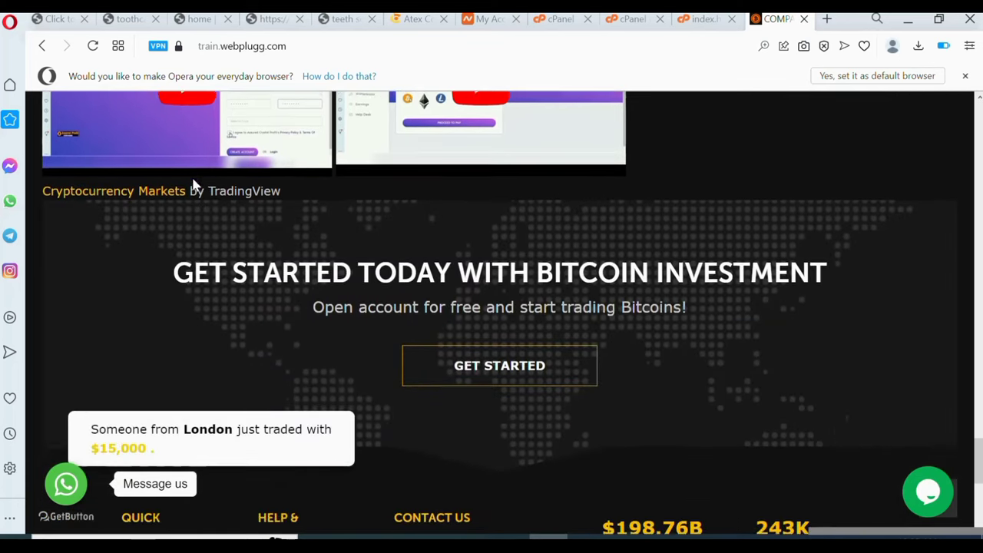
{"action": "scroll", "coordinate": [193, 184], "scroll_direction": "down", "scroll_amount": 4}
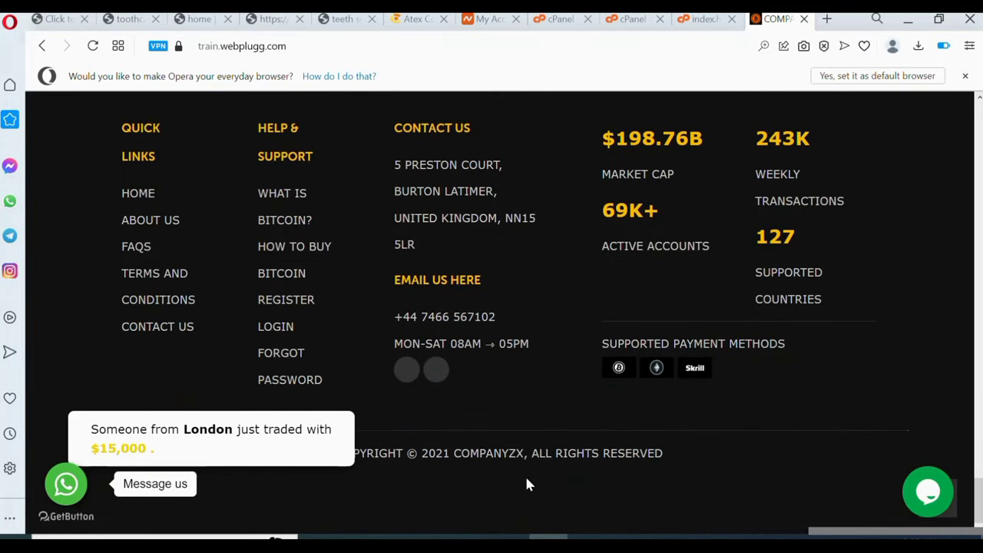
{"action": "triple_click", "coordinate": [491, 452]}
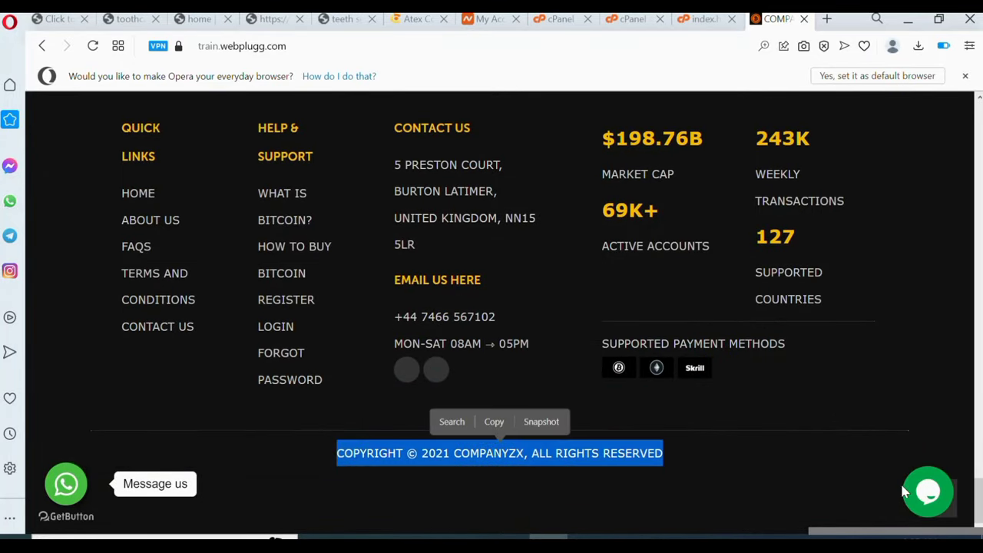
Return to the top of the live home page and open the About Us page.
{"action": "left_click", "coordinate": [876, 486]}
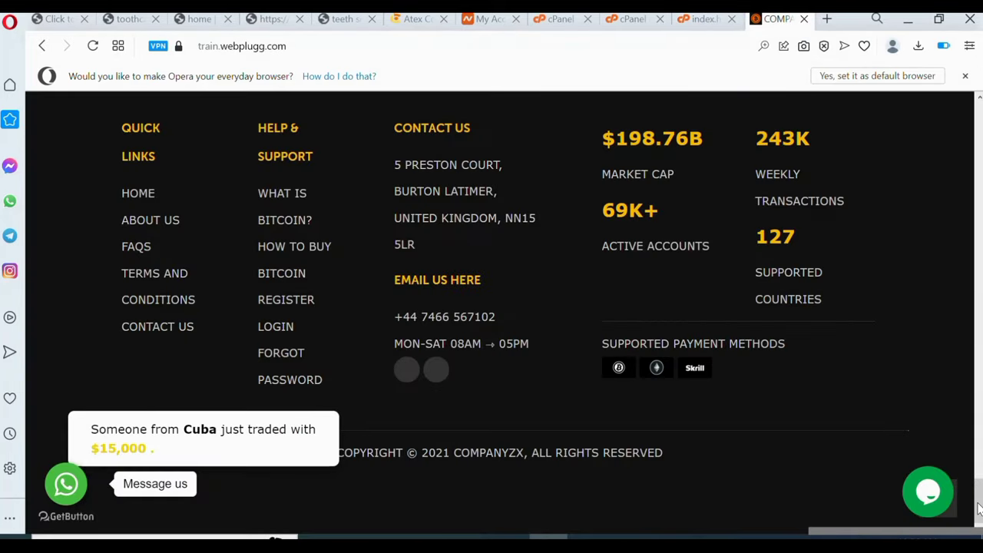
{"action": "scroll", "coordinate": [978, 508], "scroll_direction": "up", "scroll_amount": 10}
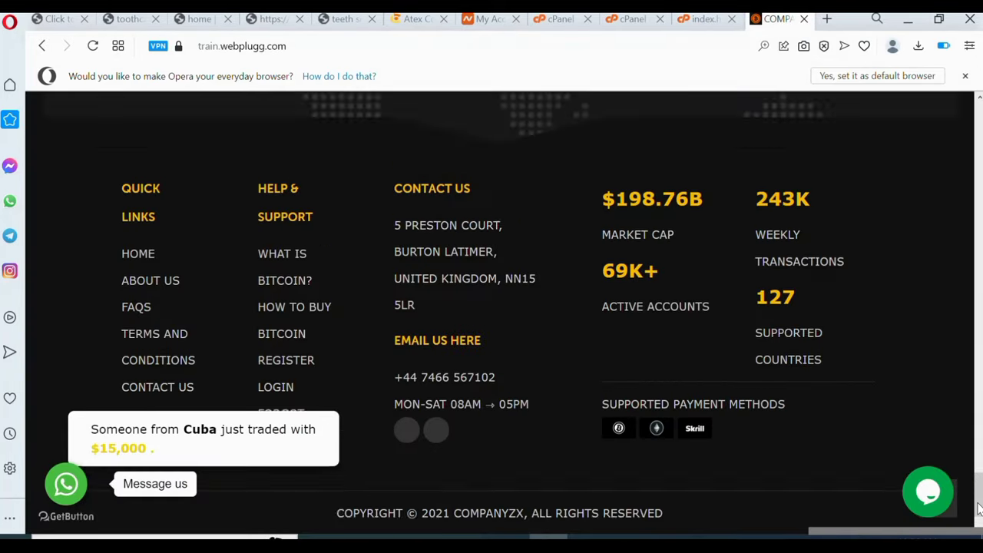
{"action": "scroll", "coordinate": [978, 508], "scroll_direction": "up", "scroll_amount": 10}
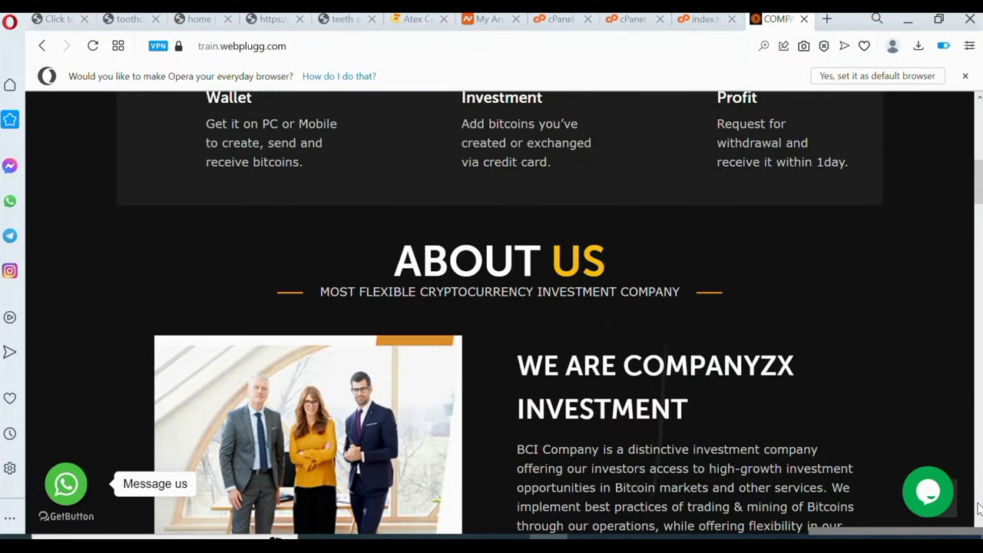
{"action": "scroll", "coordinate": [978, 508], "scroll_direction": "up", "scroll_amount": 5}
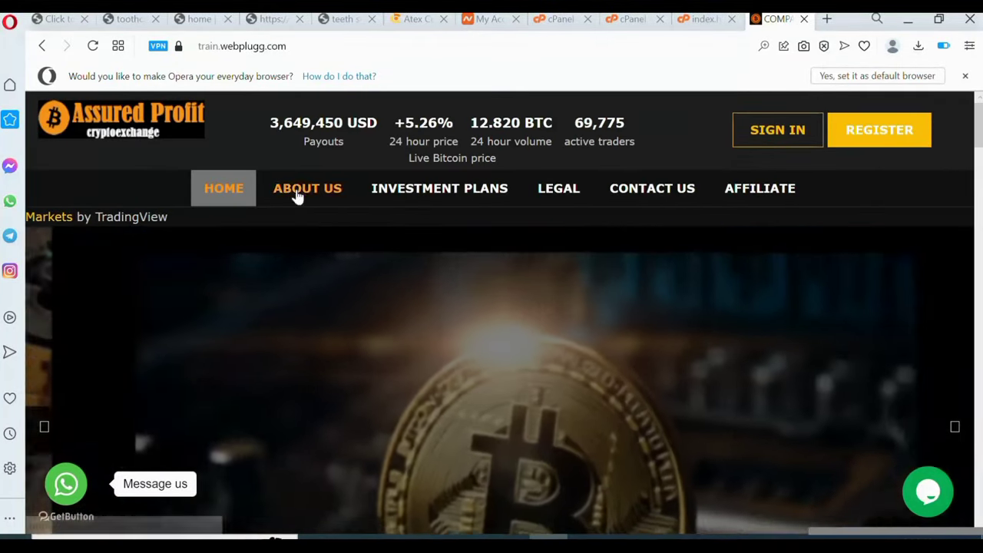
{"action": "left_click", "coordinate": [301, 191]}
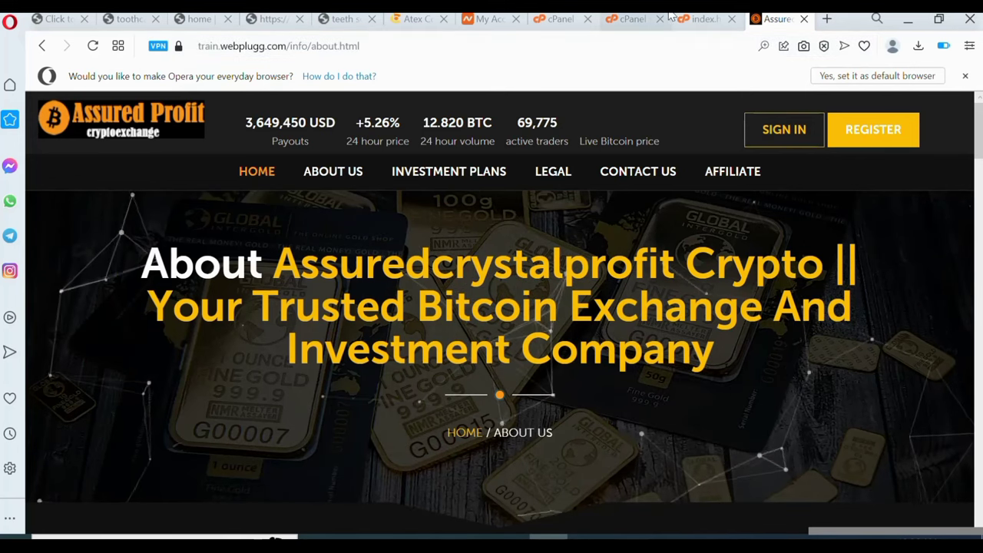
Switch to the cPanel File Manager and try to open the info folder inside train.webplugg.com.
{"action": "left_click", "coordinate": [632, 18]}
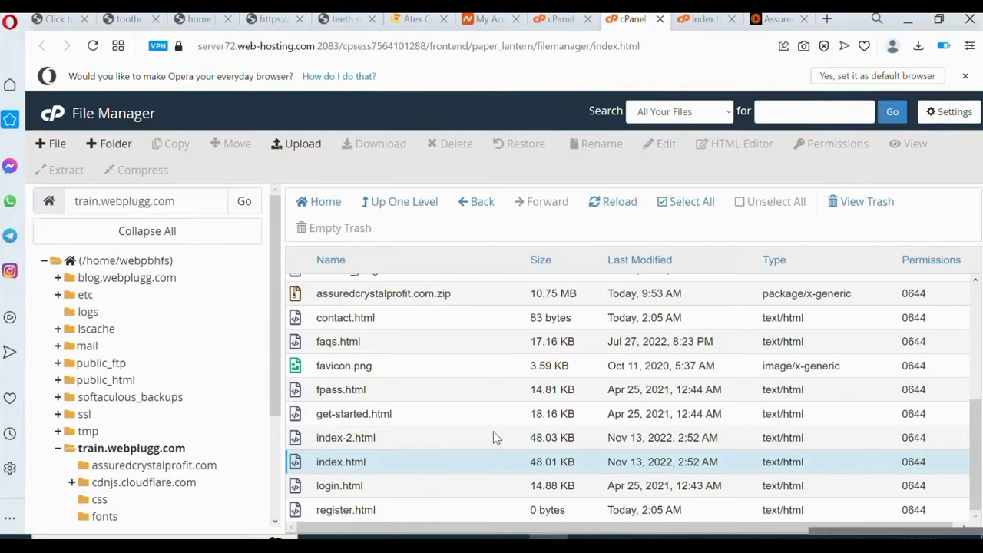
{"action": "scroll", "coordinate": [494, 436], "scroll_direction": "up", "scroll_amount": 5}
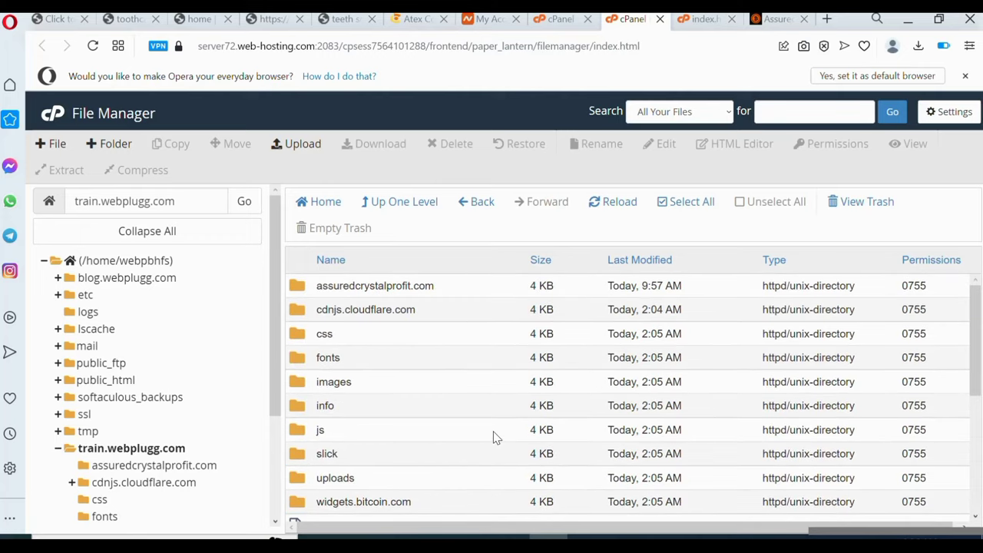
{"action": "double_click", "coordinate": [301, 413]}
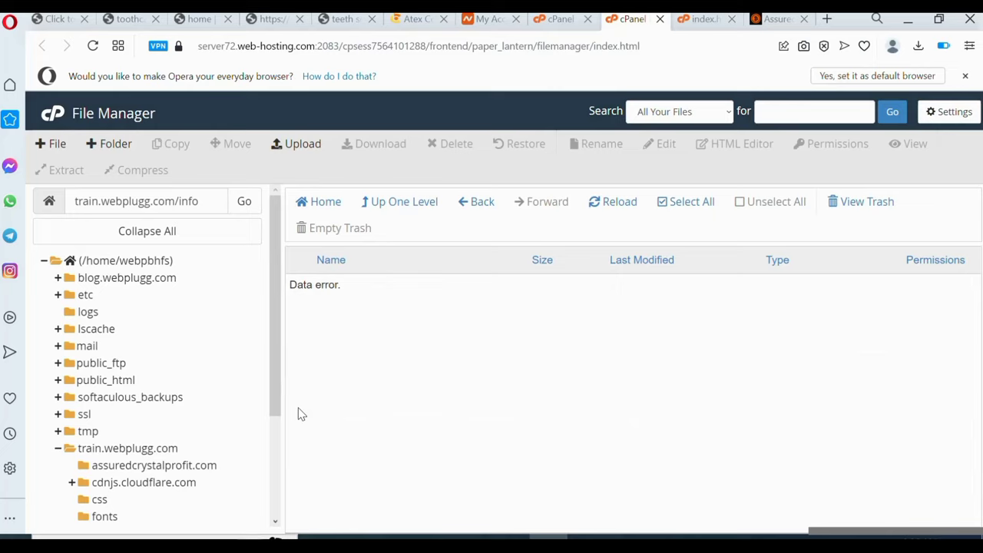
{"action": "left_click", "coordinate": [143, 448]}
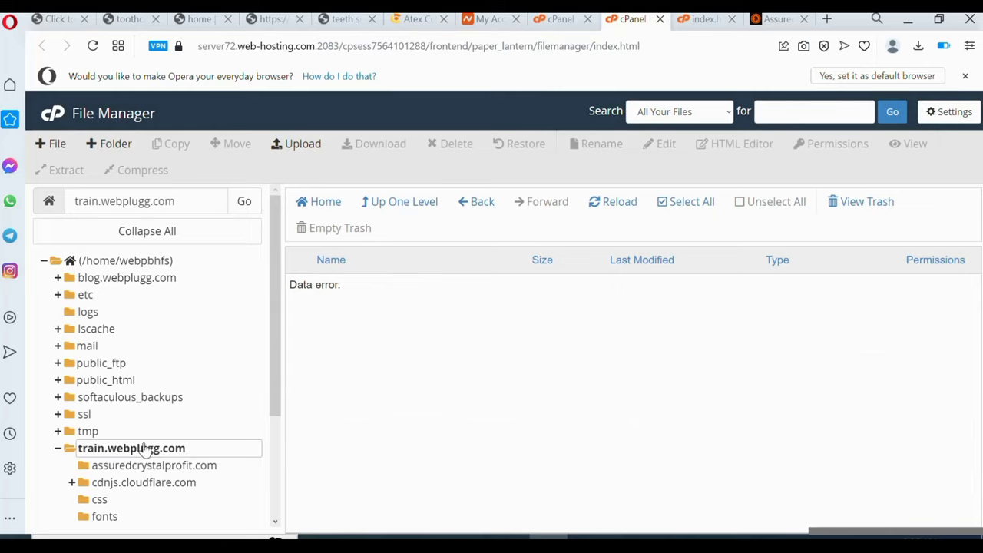
Check the computer's Wi-Fi connection in the list of available networks.
{"action": "left_click", "coordinate": [761, 541]}
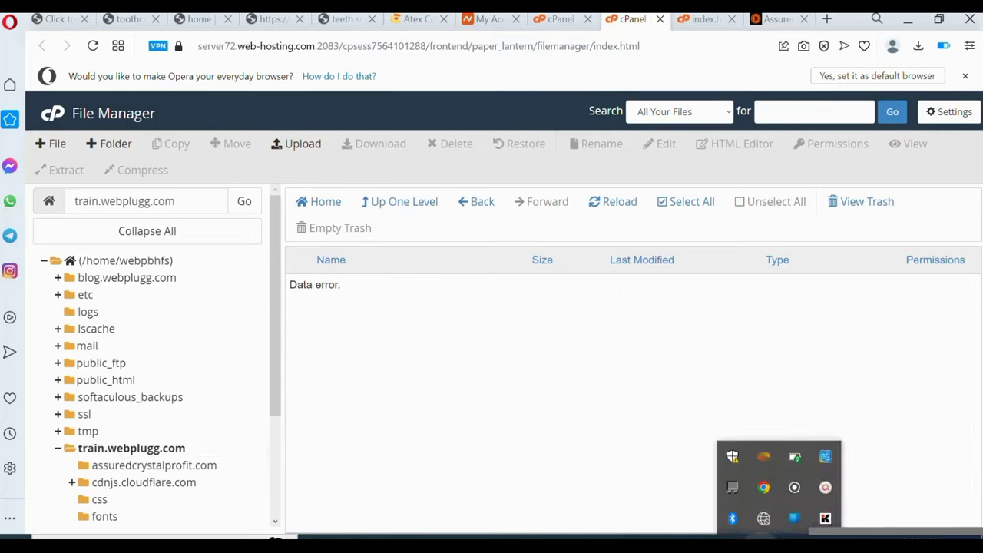
{"action": "left_click", "coordinate": [762, 519]}
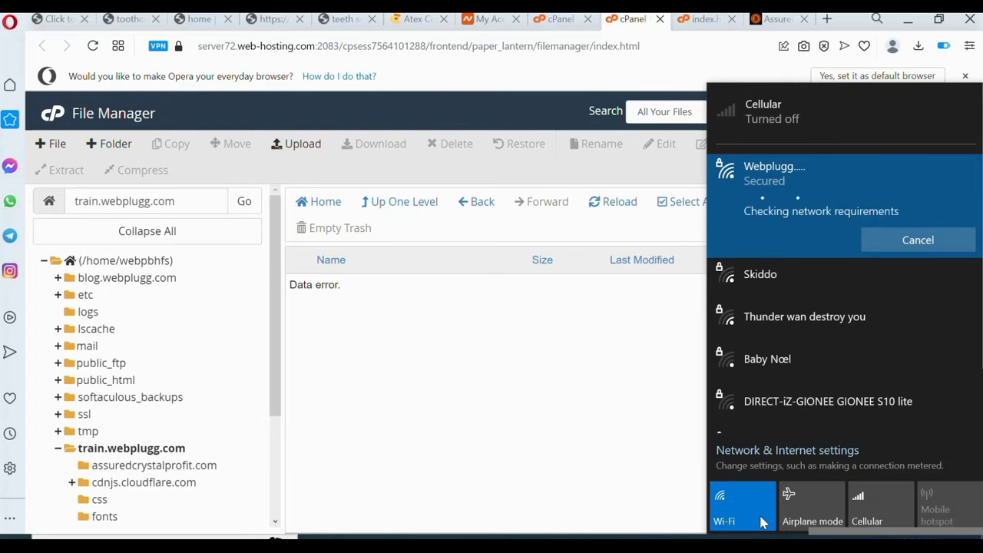
{"action": "left_click", "coordinate": [559, 423]}
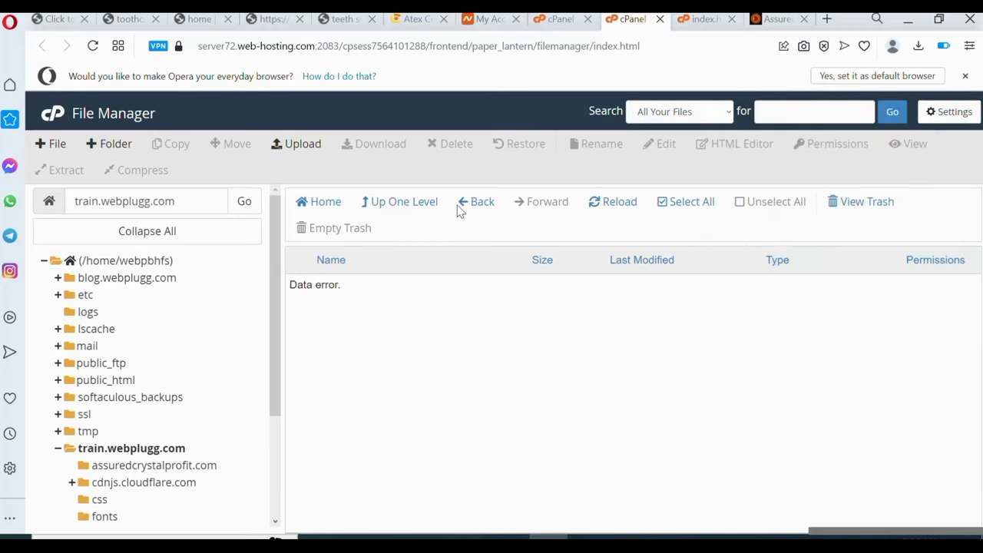
Reload the train.webplugg.com file list and open about.html from the info folder in the code editor.
{"action": "left_click", "coordinate": [610, 208]}
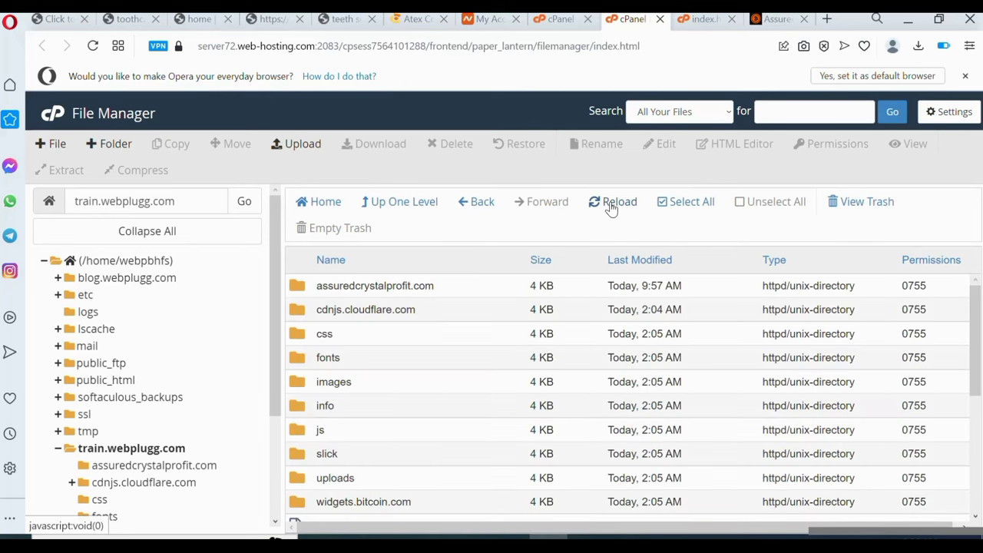
{"action": "double_click", "coordinate": [299, 406]}
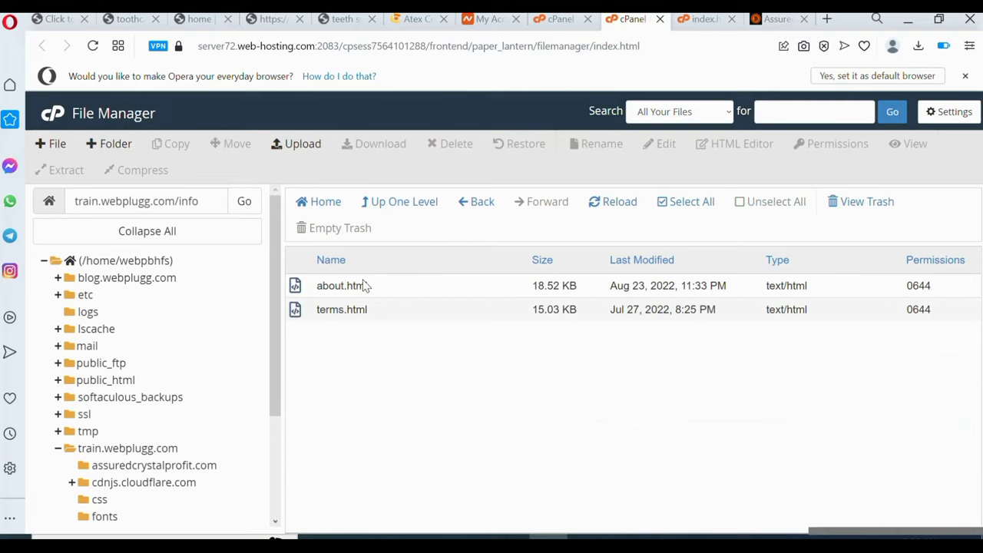
{"action": "right_click", "coordinate": [345, 284]}
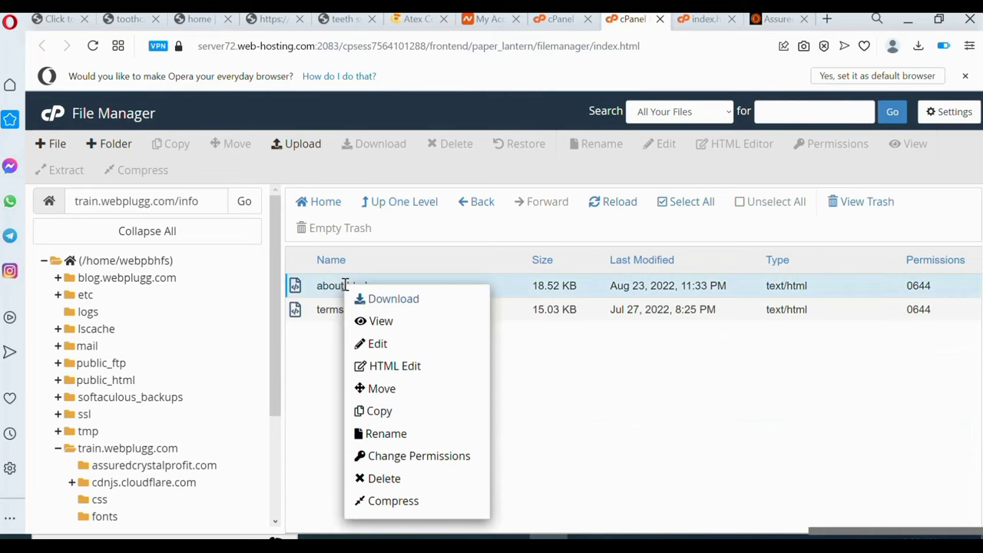
{"action": "left_click", "coordinate": [378, 345]}
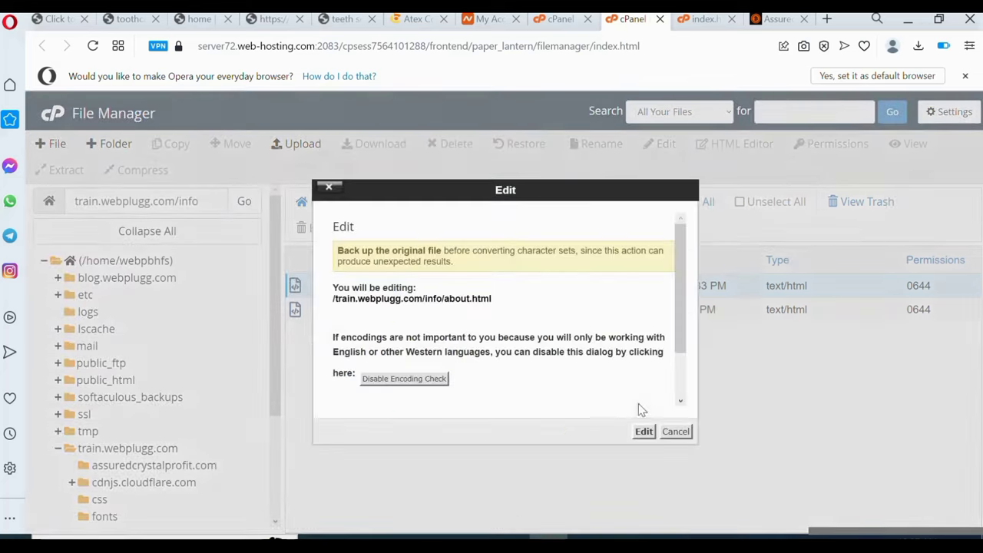
{"action": "left_click", "coordinate": [643, 432]}
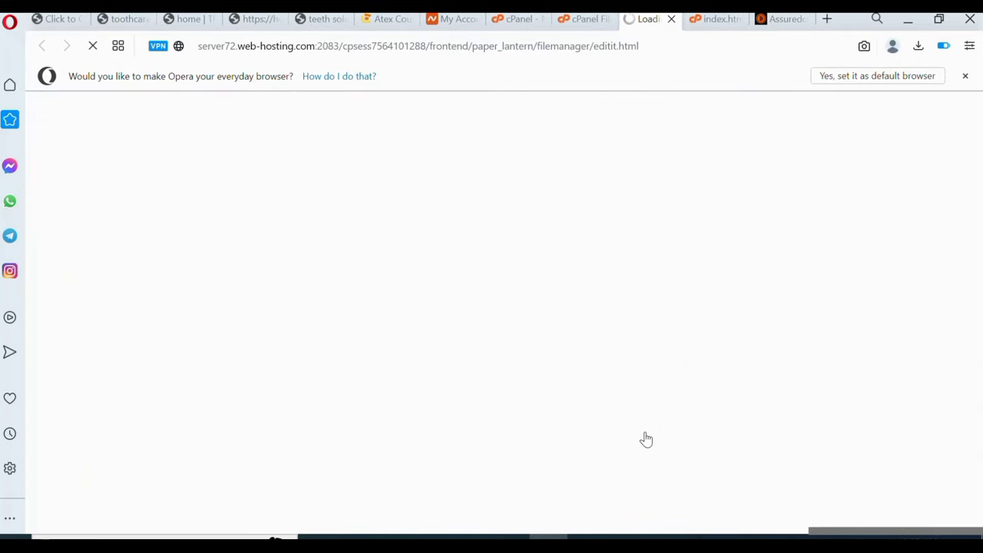
Check the live About Us page heading and search the about.html code for ASSURED.
{"action": "left_click", "coordinate": [778, 21]}
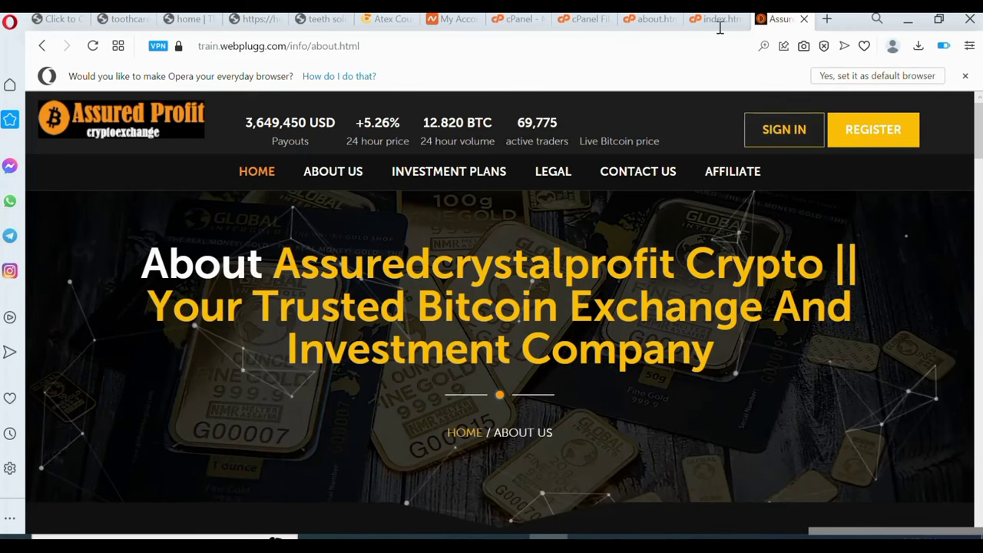
{"action": "left_click", "coordinate": [649, 21]}
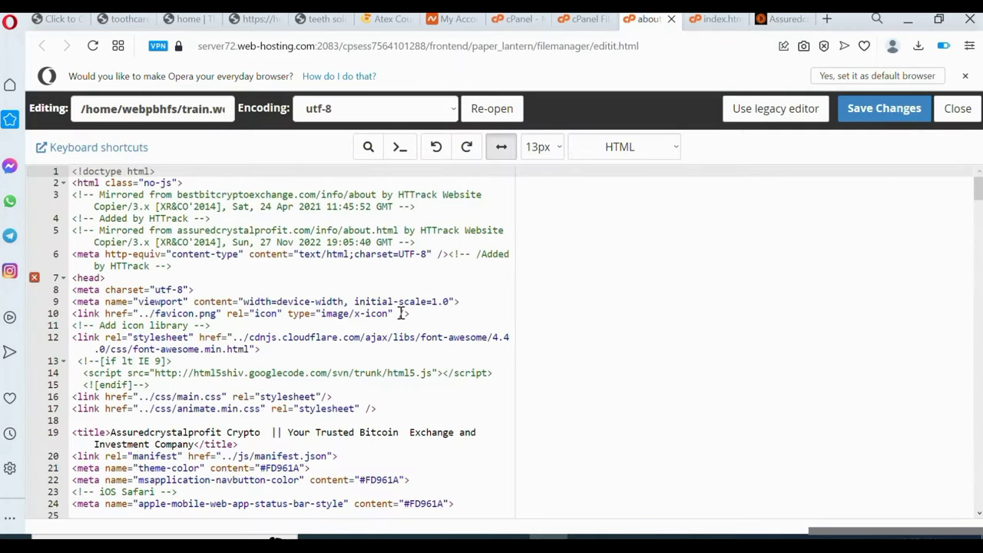
{"action": "left_click", "coordinate": [411, 406]}
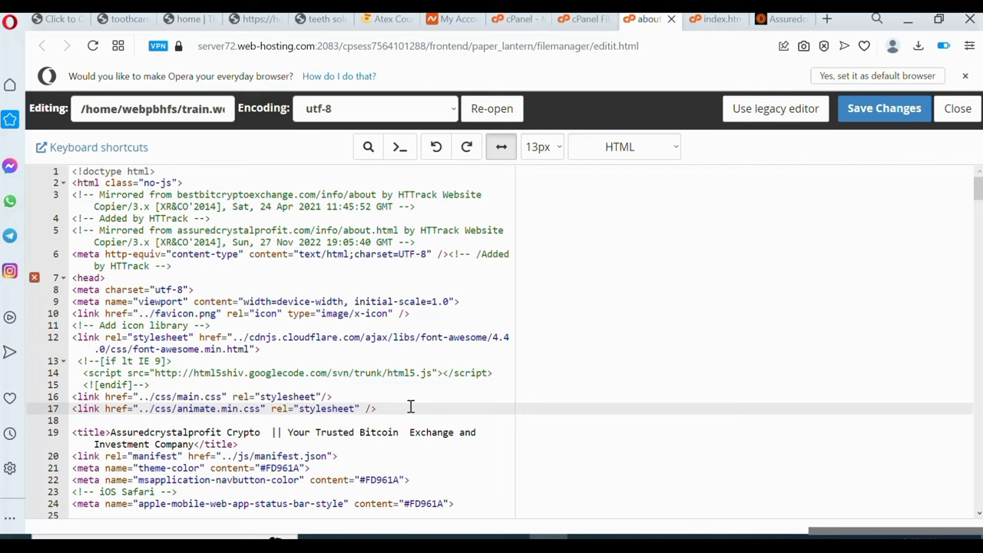
{"action": "key", "text": "ctrl+f"}
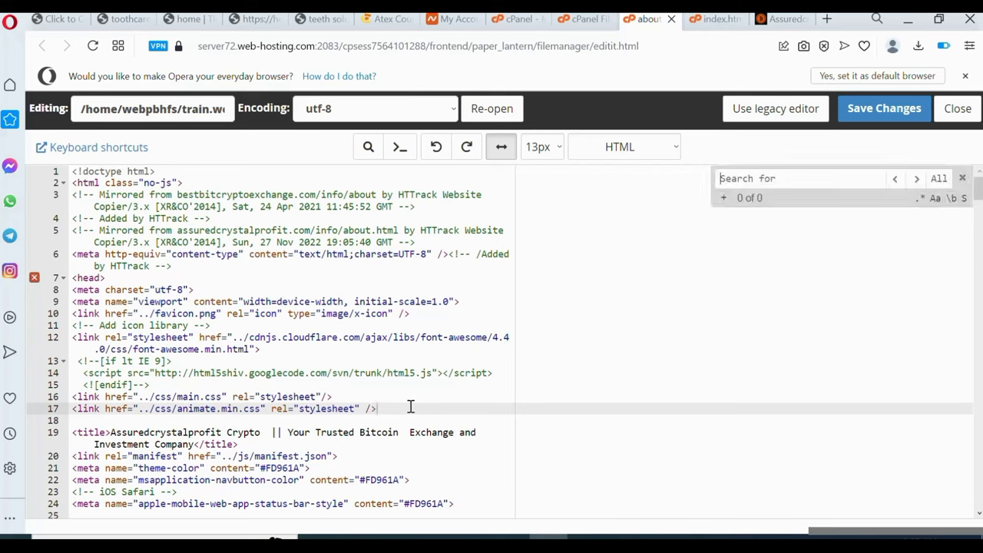
{"action": "type", "text": "AS"}
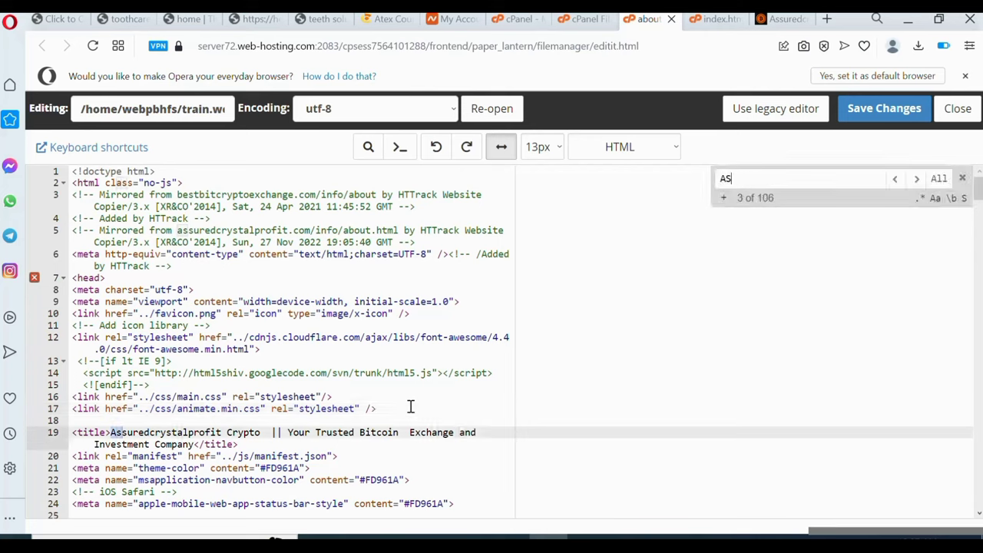
{"action": "type", "text": "SURED"}
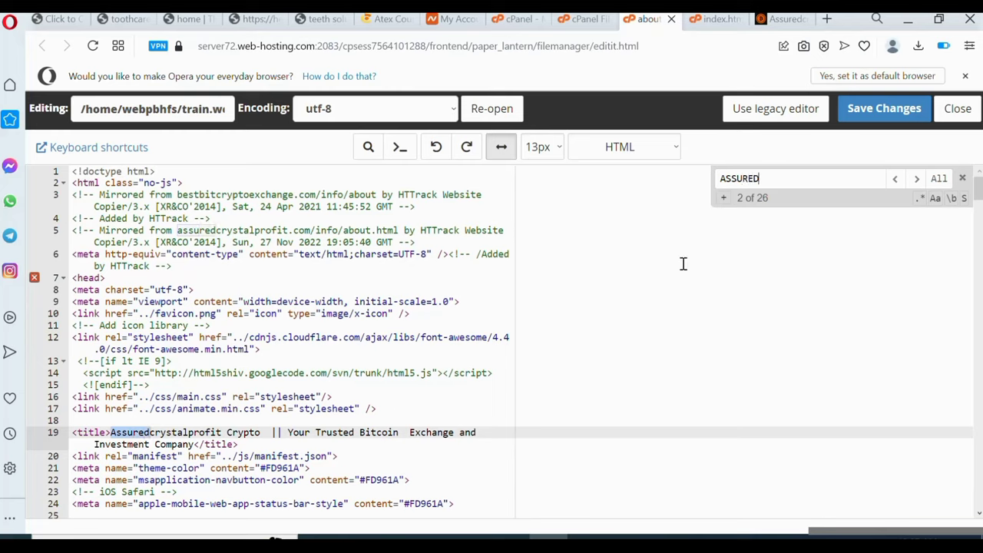
Step through all matches of ASSURED in about.html to examine where the company name is used.
{"action": "key", "text": "Return"}
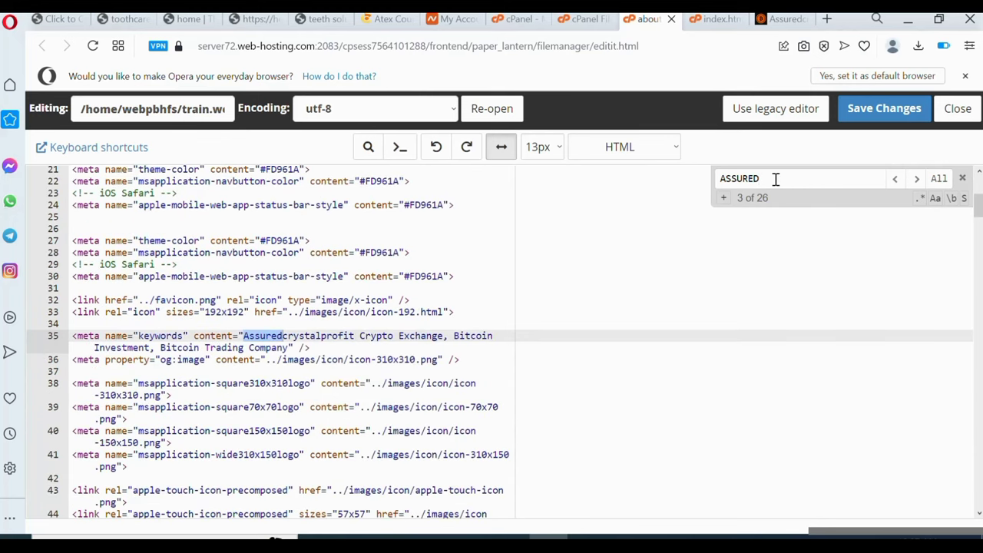
{"action": "key", "text": "Return"}
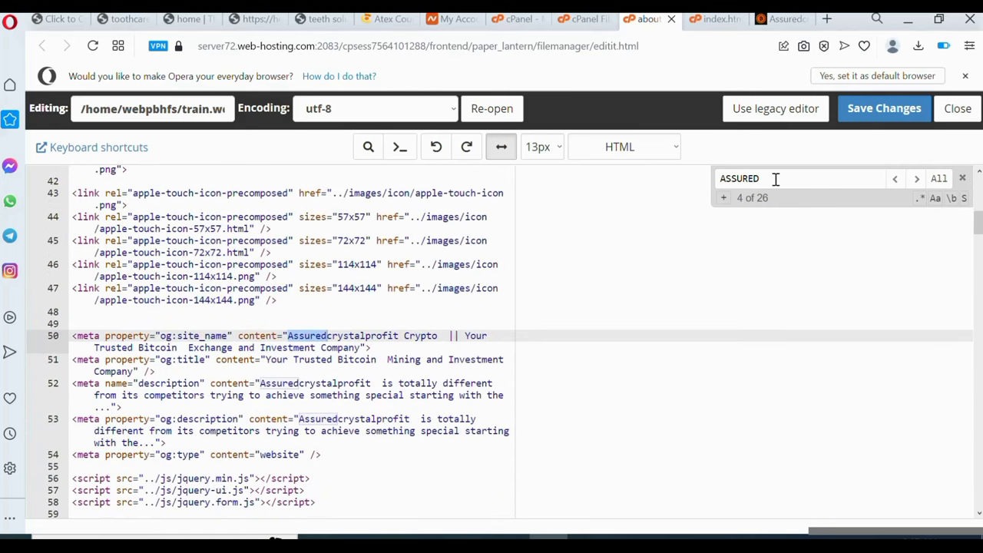
{"action": "key", "text": "Return"}
{"action": "key", "text": "Return"}
{"action": "key", "text": "Return"}
{"action": "key", "text": "Return"}
{"action": "key", "text": "Return"}
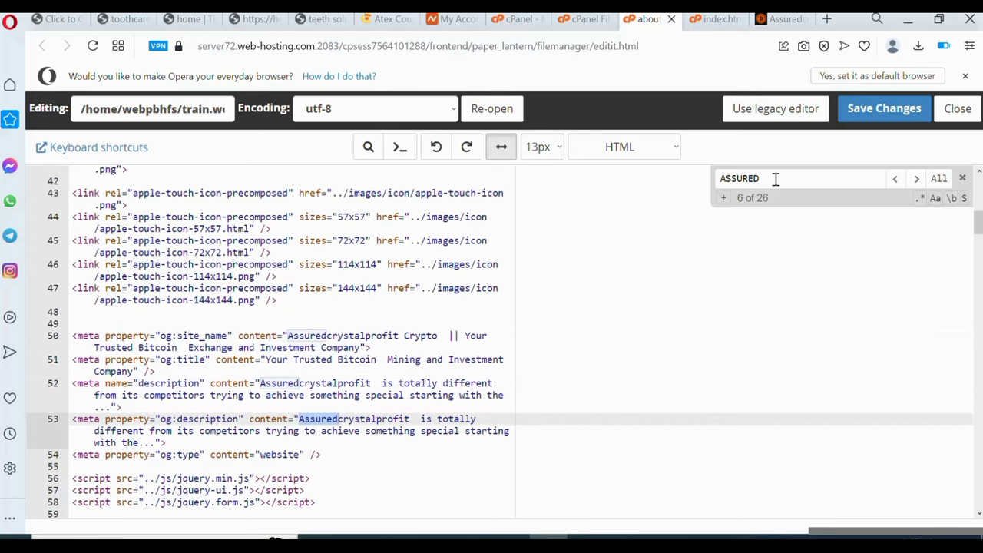
{"action": "key", "text": "Return"}
{"action": "key", "text": "Return"}
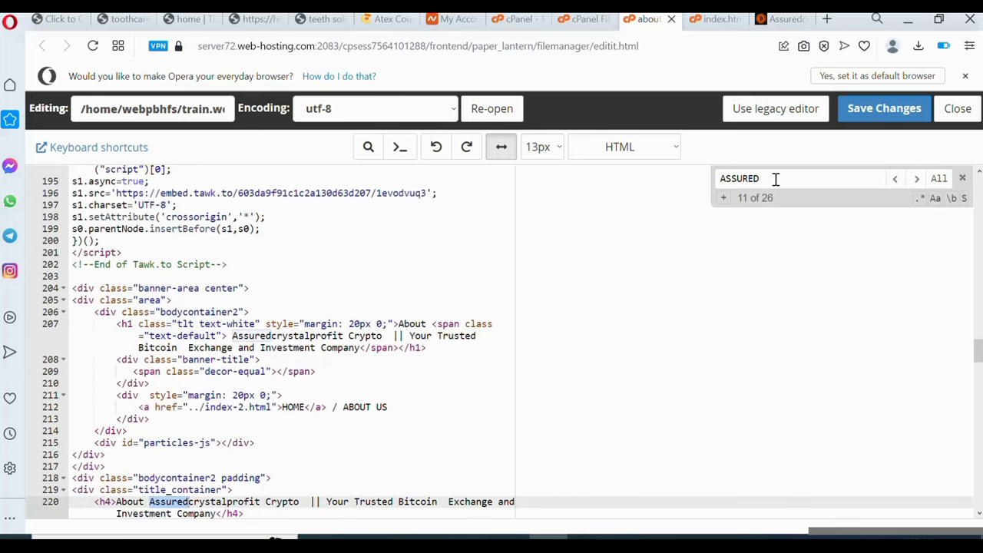
{"action": "key", "text": "Return"}
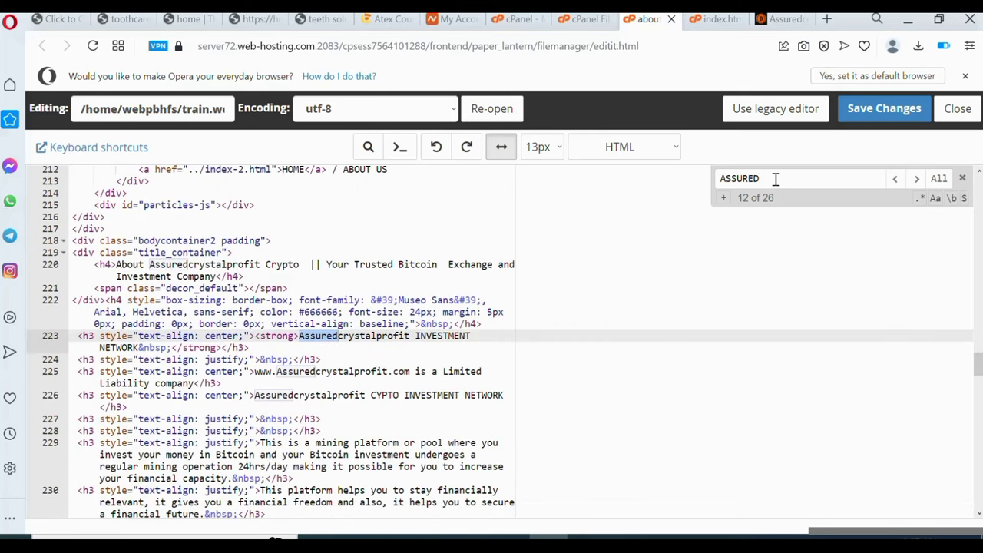
{"action": "key", "text": "Return"}
{"action": "key", "text": "Return"}
{"action": "key", "text": "Return"}
{"action": "key", "text": "Return"}
{"action": "key", "text": "Return"}
{"action": "key", "text": "Return"}
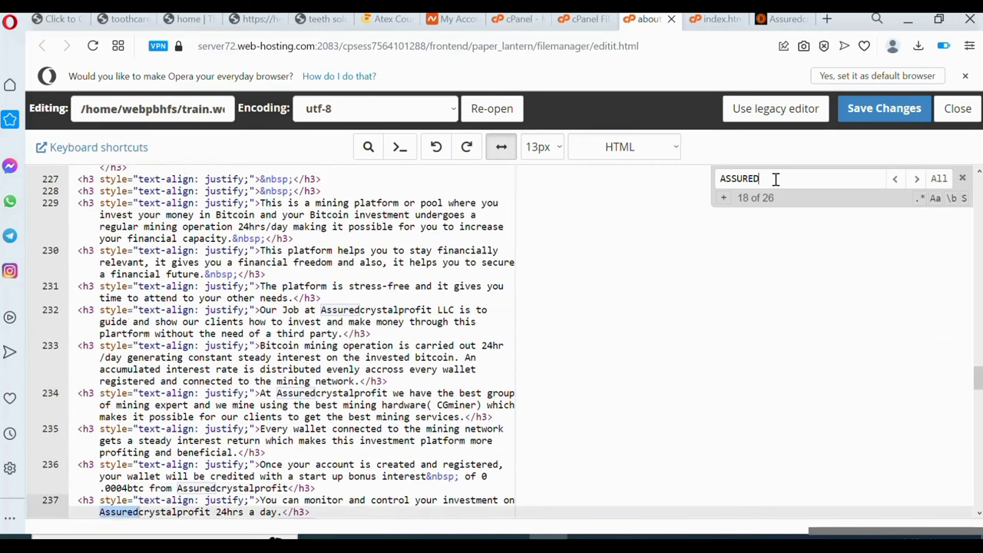
{"action": "key", "text": "Return"}
{"action": "key", "text": "Return"}
{"action": "key", "text": "Return"}
{"action": "key", "text": "Return"}
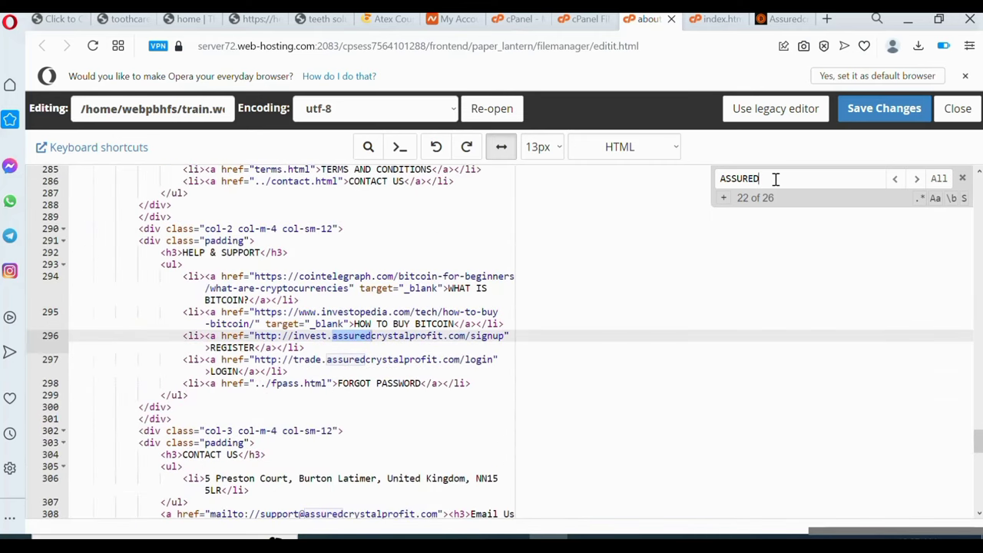
{"action": "key", "text": "Return"}
{"action": "key", "text": "Return"}
{"action": "key", "text": "Return"}
{"action": "key", "text": "Return"}
{"action": "key", "text": "Return"}
{"action": "key", "text": "Return"}
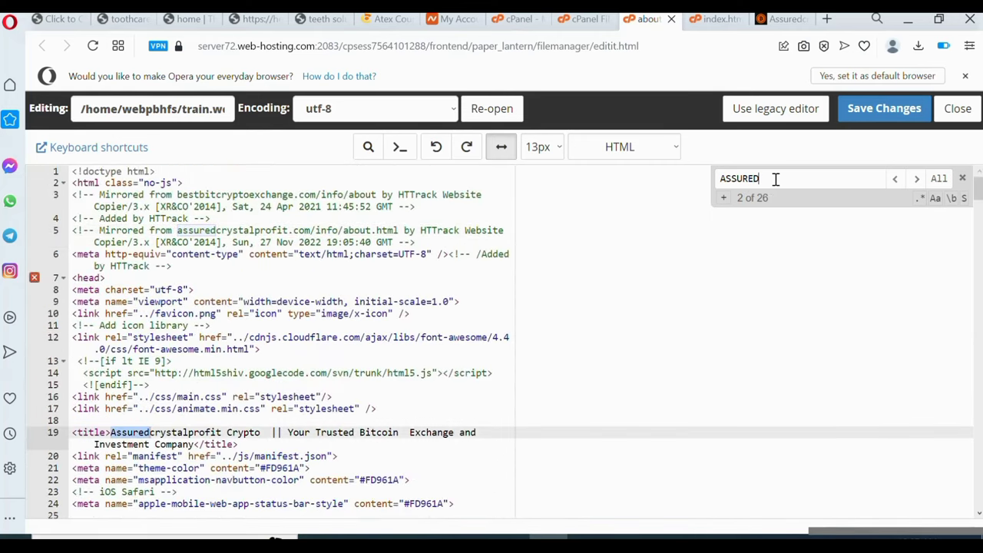
{"action": "key", "text": "Return"}
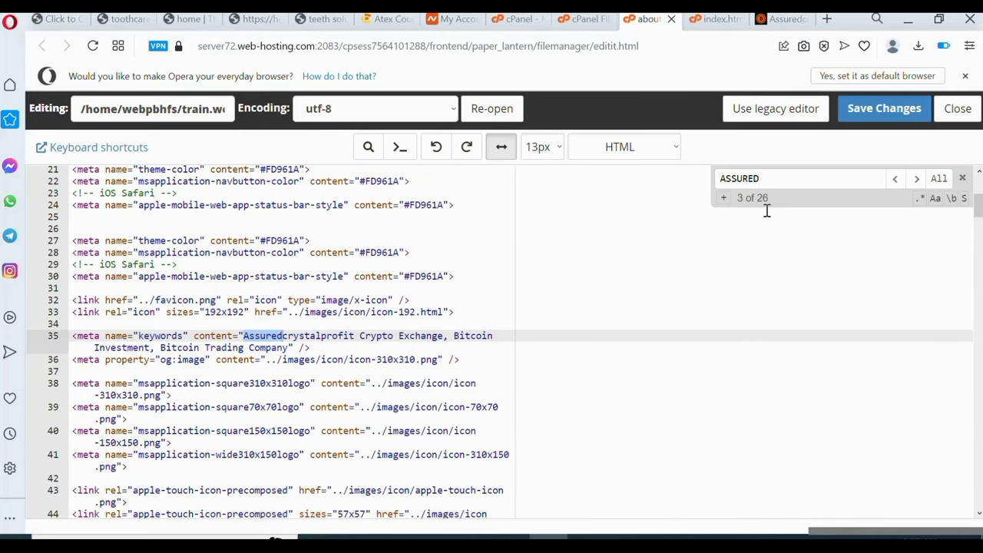
Go back to the ASSURED match in the title tag and compare it with the live About Us page heading.
{"action": "left_click", "coordinate": [895, 180]}
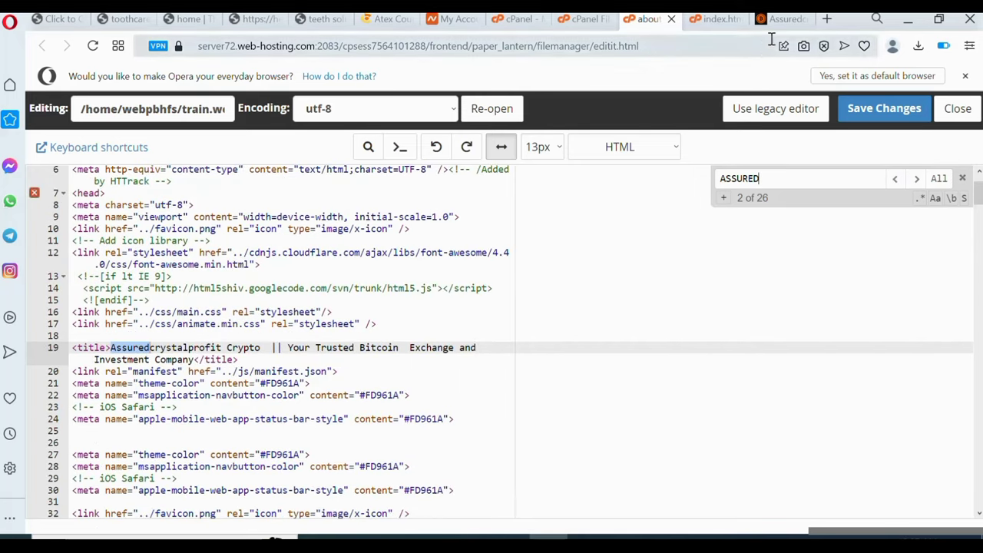
{"action": "left_click", "coordinate": [784, 23]}
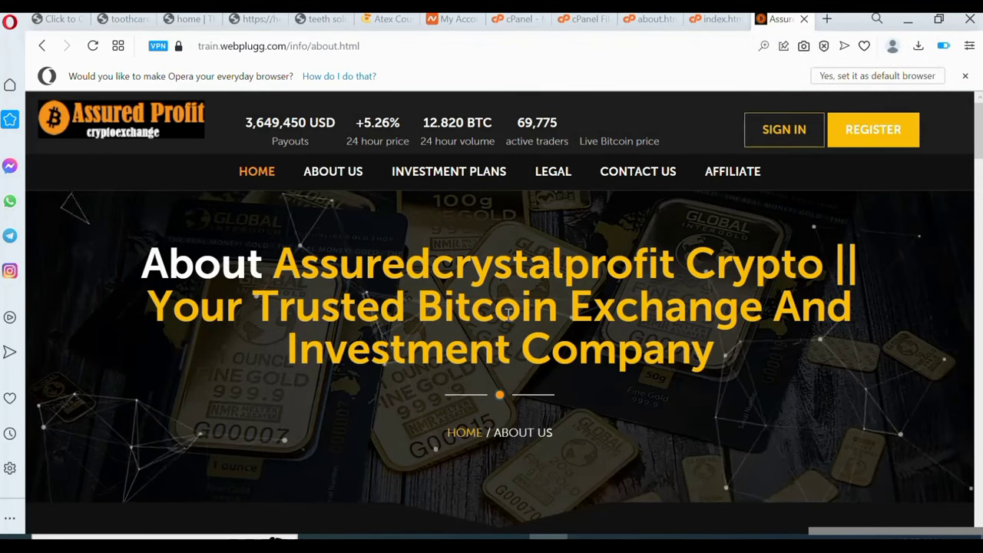
{"action": "left_click", "coordinate": [650, 20]}
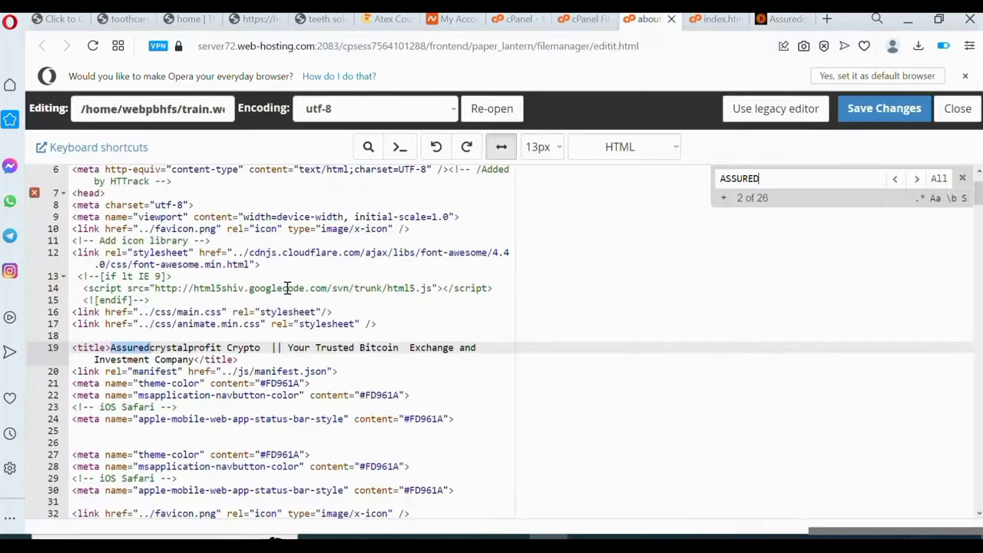
Replace the old company name Assuredcrystalprofit Crypto in the title tag of about.html with COMPANYZXX.
{"action": "triple_click", "coordinate": [207, 351]}
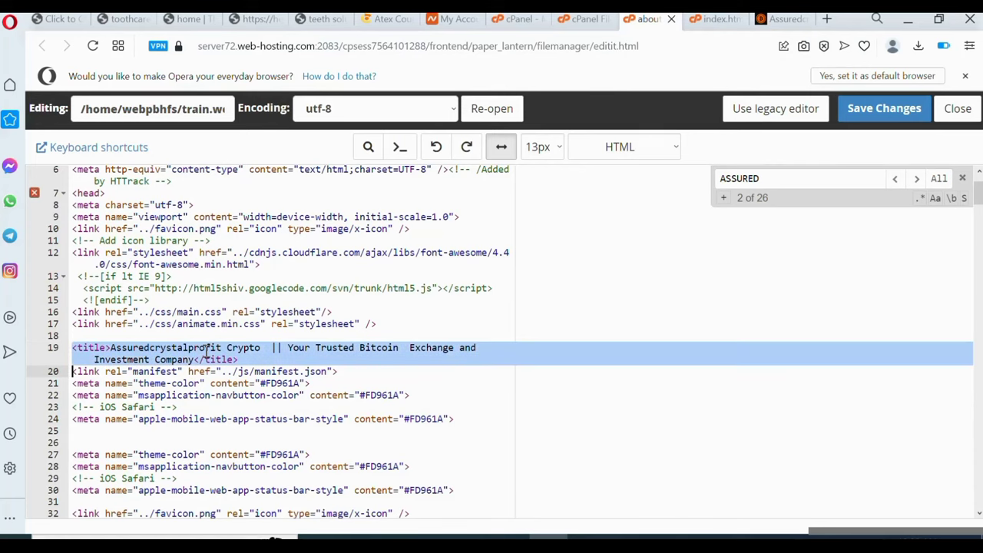
{"action": "left_click", "coordinate": [246, 351]}
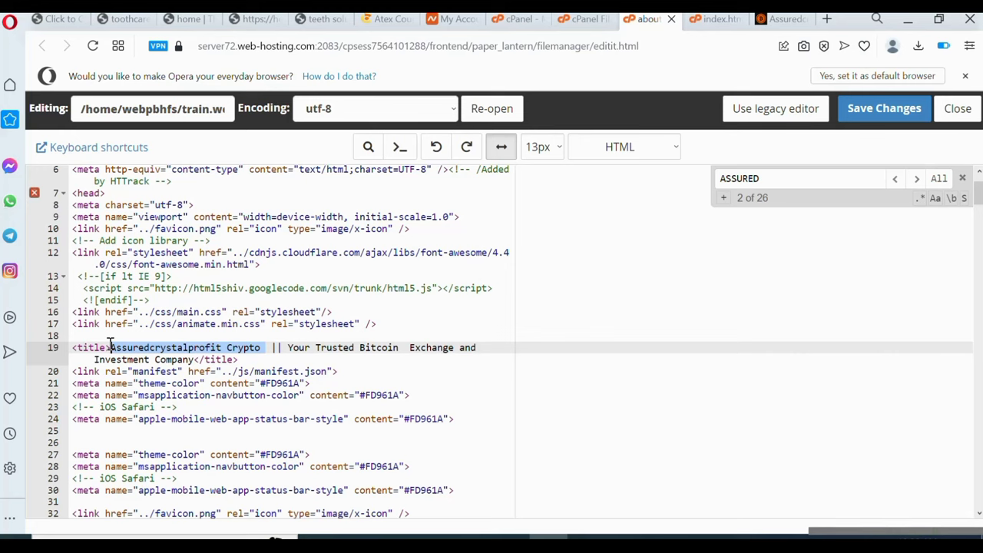
{"action": "key", "text": "BackSpace"}
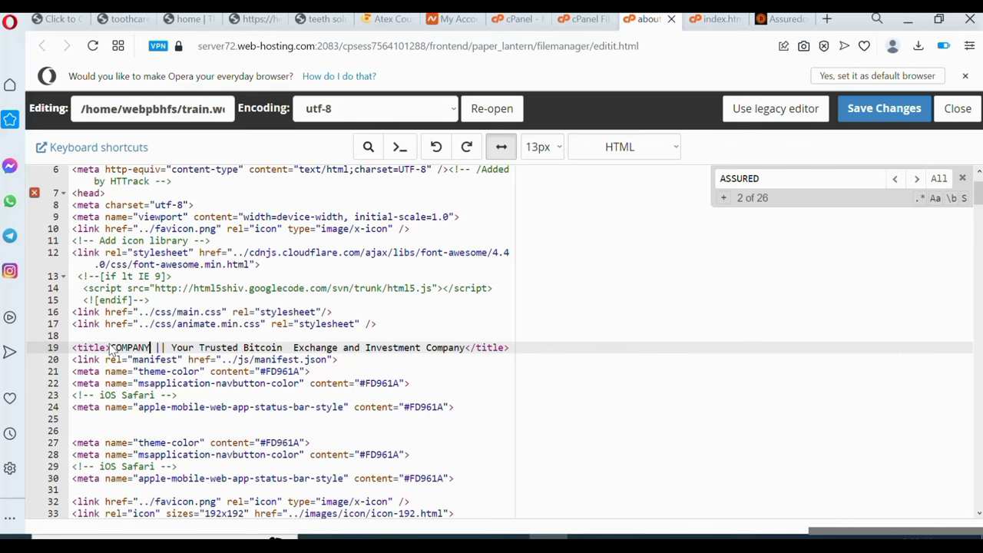
{"action": "type", "text": "COMPANYZXX"}
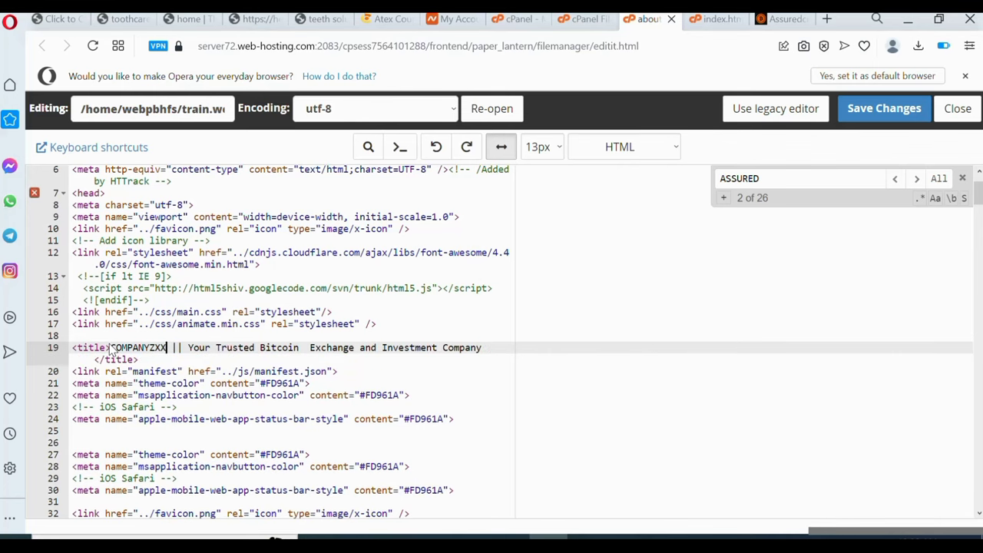
Replace Assuredcrystalprofit Crypto in the og:site_name meta tag with COMPANYZX.
{"action": "scroll", "coordinate": [111, 351], "scroll_direction": "down", "scroll_amount": 10}
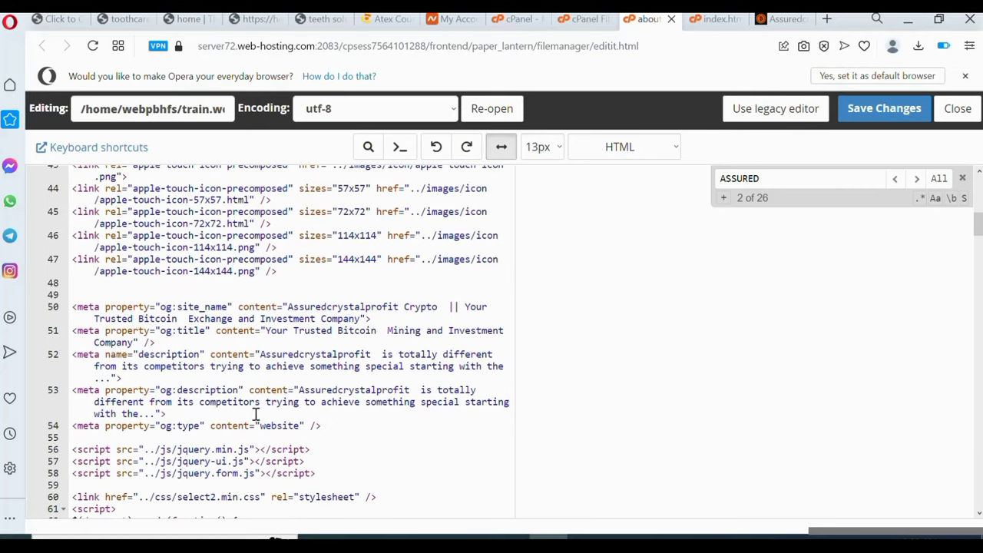
{"action": "left_click_drag", "start_coordinate": [369, 298], "coordinate": [369, 307]}
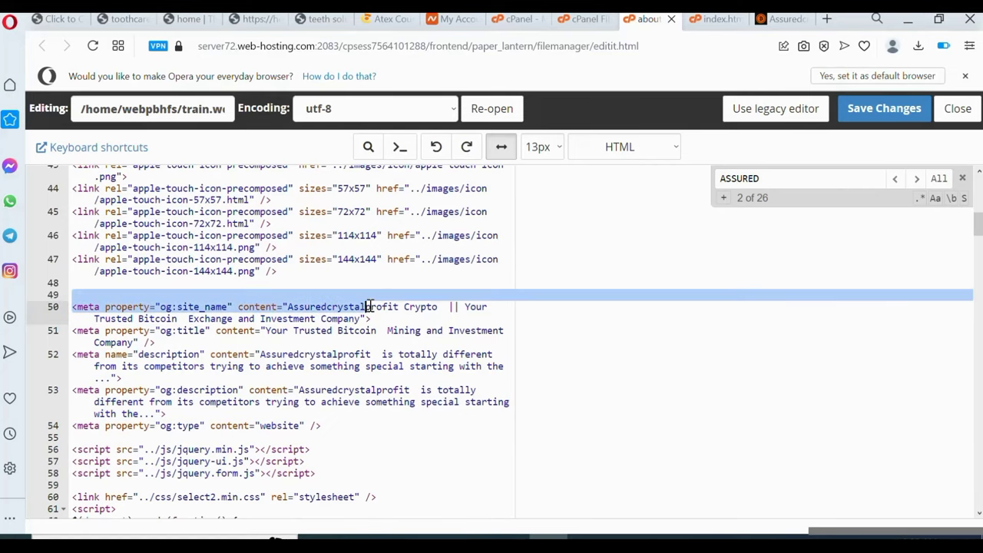
{"action": "left_click", "coordinate": [442, 307]}
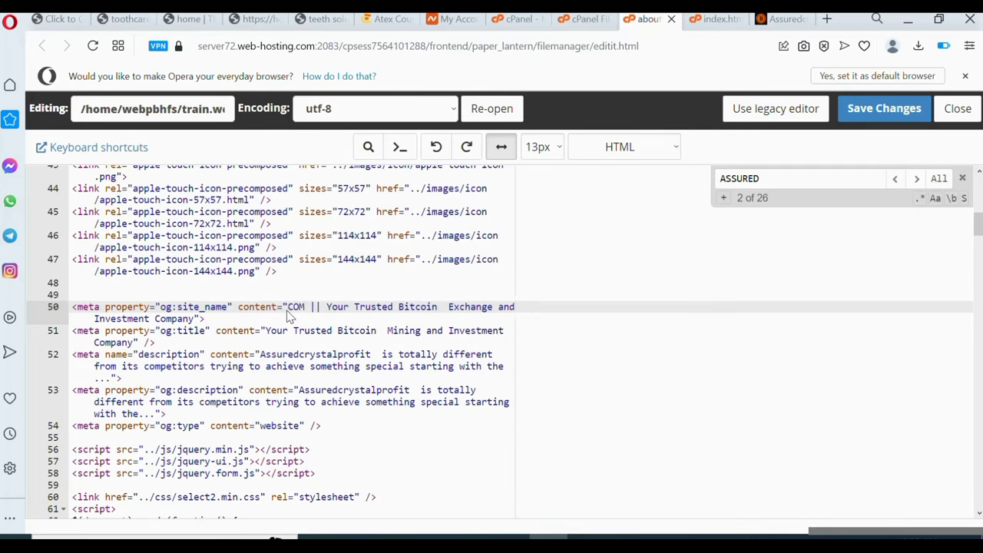
{"action": "type", "text": "PANY"}
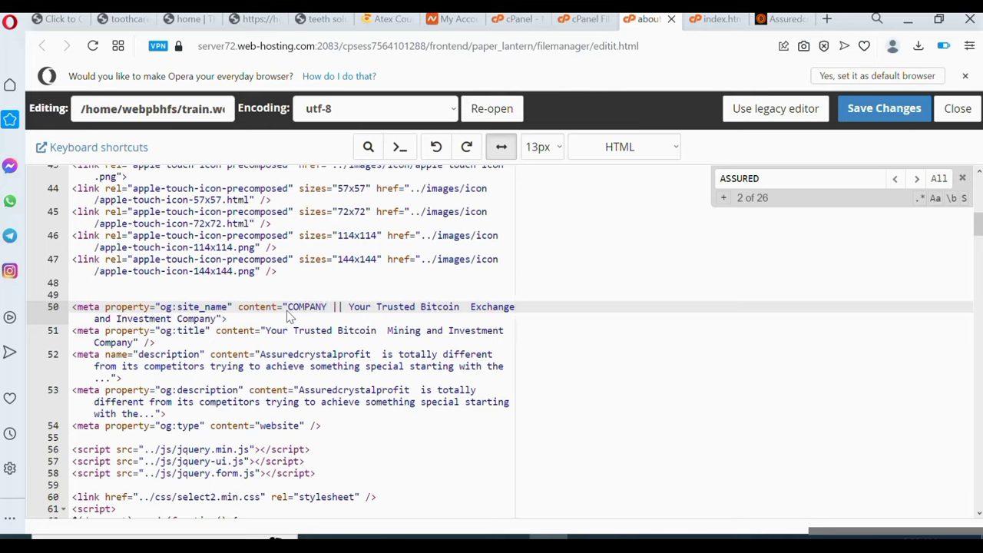
{"action": "type", "text": "ZX"}
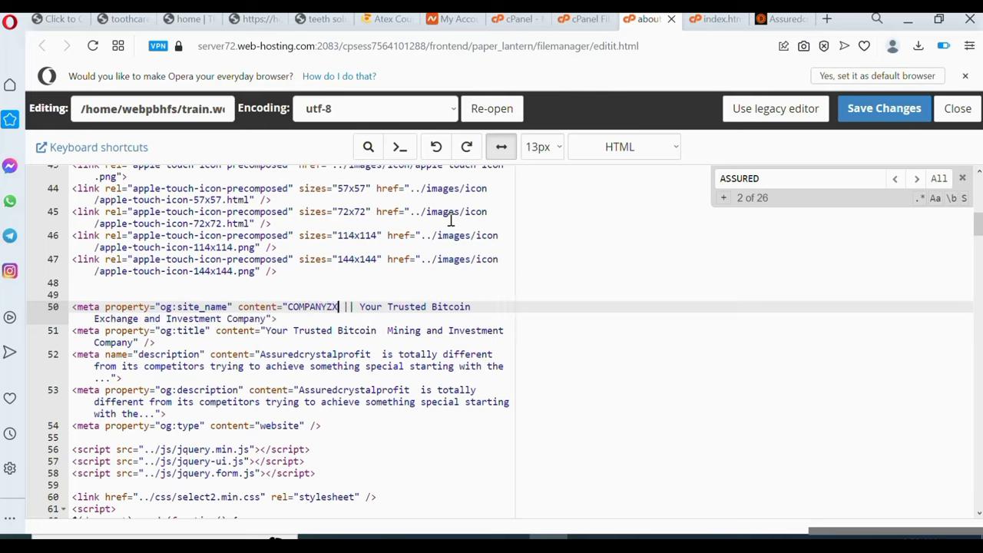
Save the title and site name changes in about.html and reload the live About Us page to check them.
{"action": "left_click", "coordinate": [896, 112]}
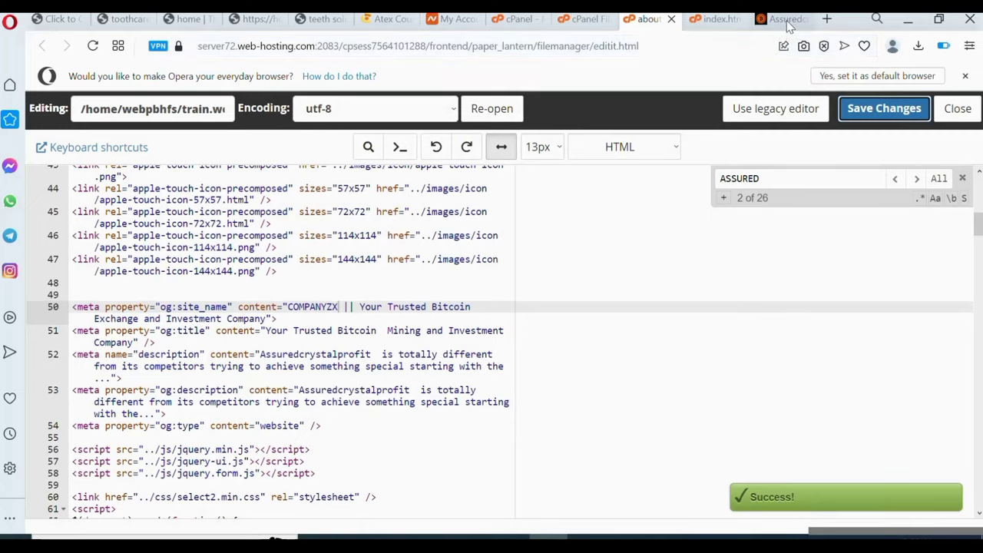
{"action": "left_click", "coordinate": [780, 18]}
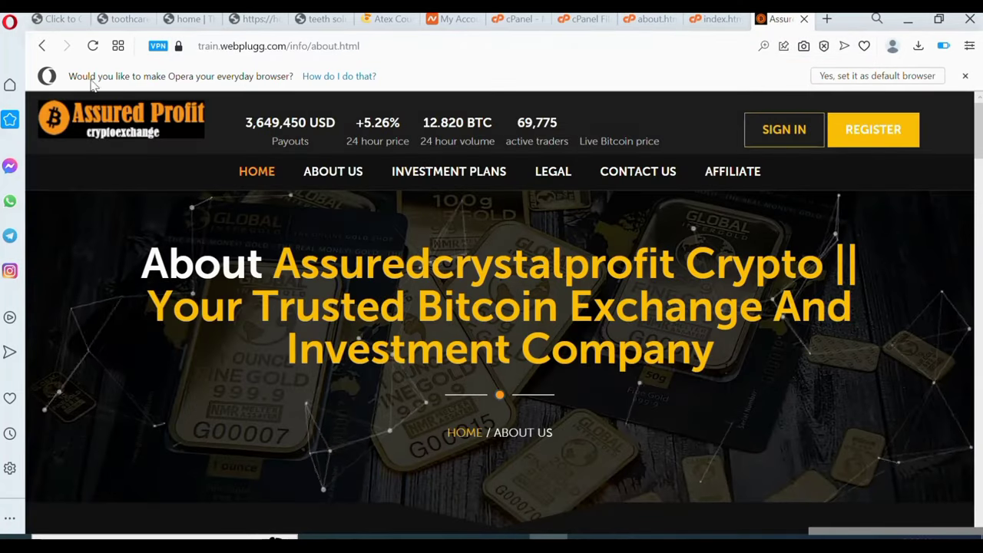
{"action": "left_click", "coordinate": [92, 46]}
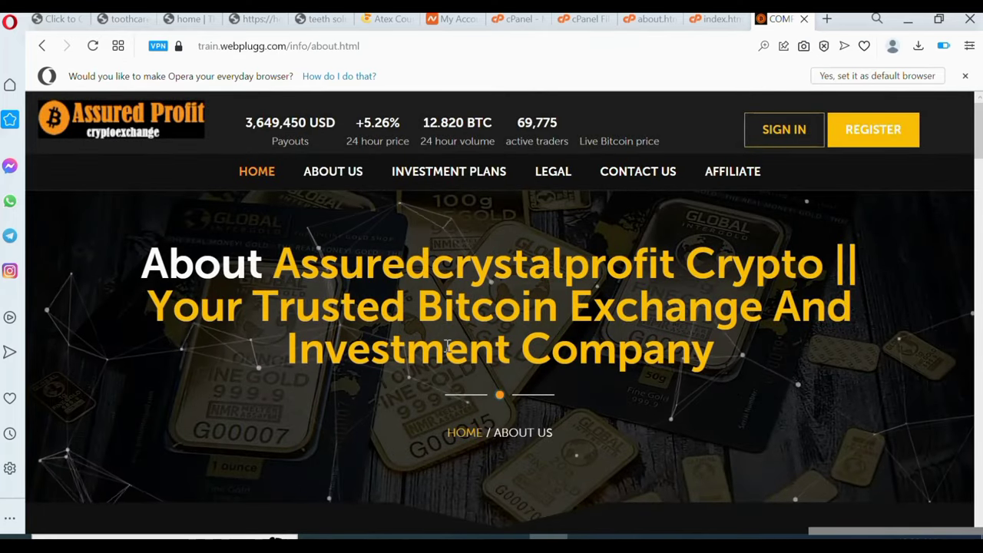
Back in the about.html code, copy COMPANYZX from the og:site_name tag and paste it over Assuredcrystalprofit in the description meta tag.
{"action": "left_click", "coordinate": [652, 18]}
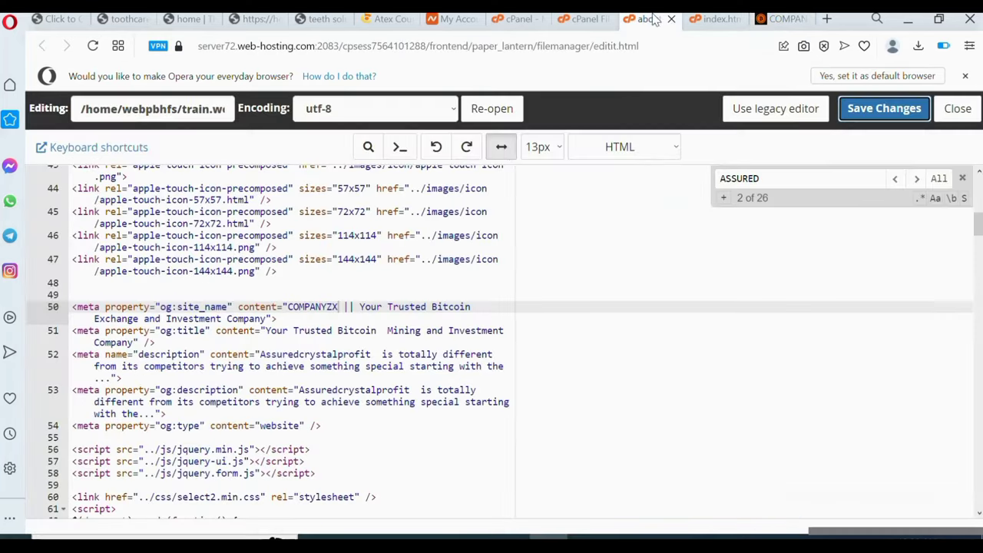
{"action": "right_click", "coordinate": [320, 310]}
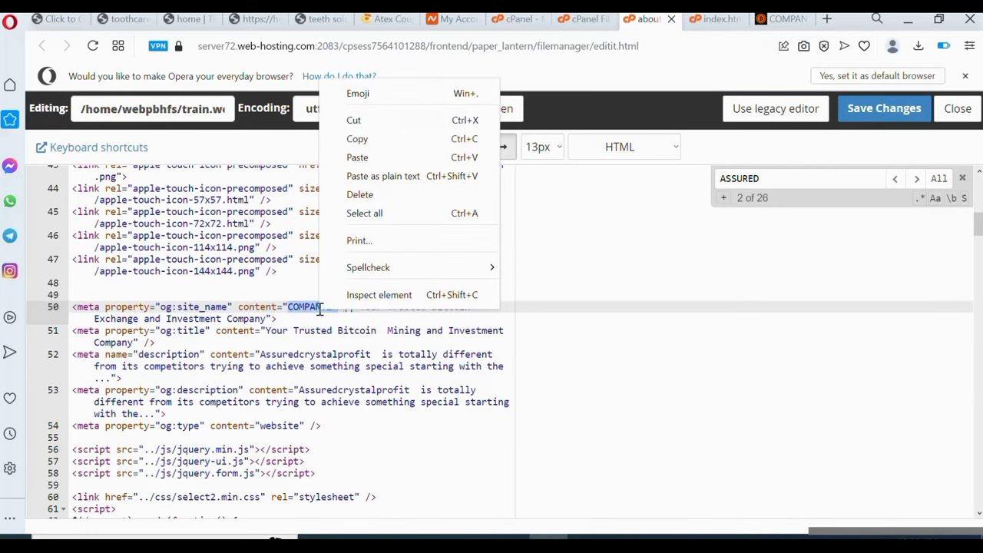
{"action": "left_click", "coordinate": [428, 139]}
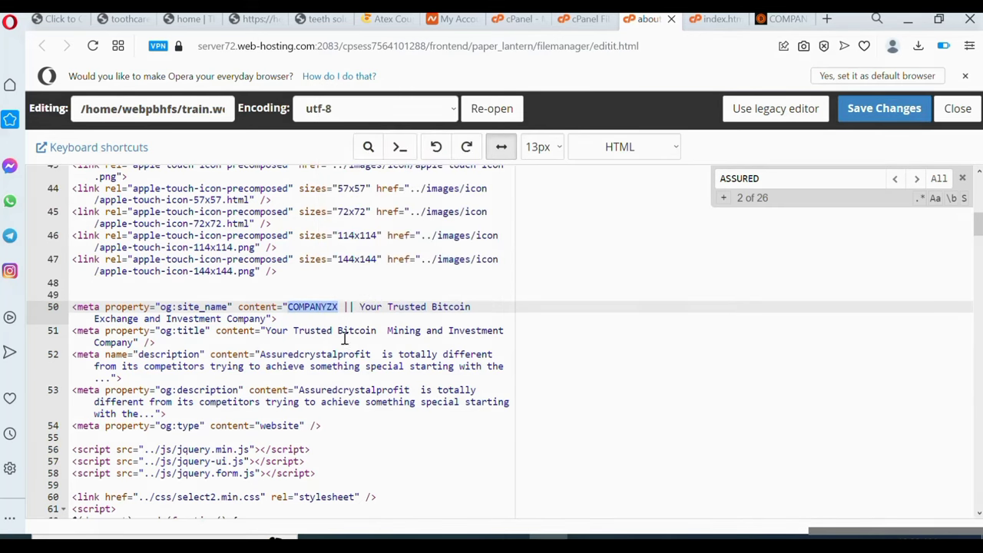
{"action": "left_click", "coordinate": [326, 354]}
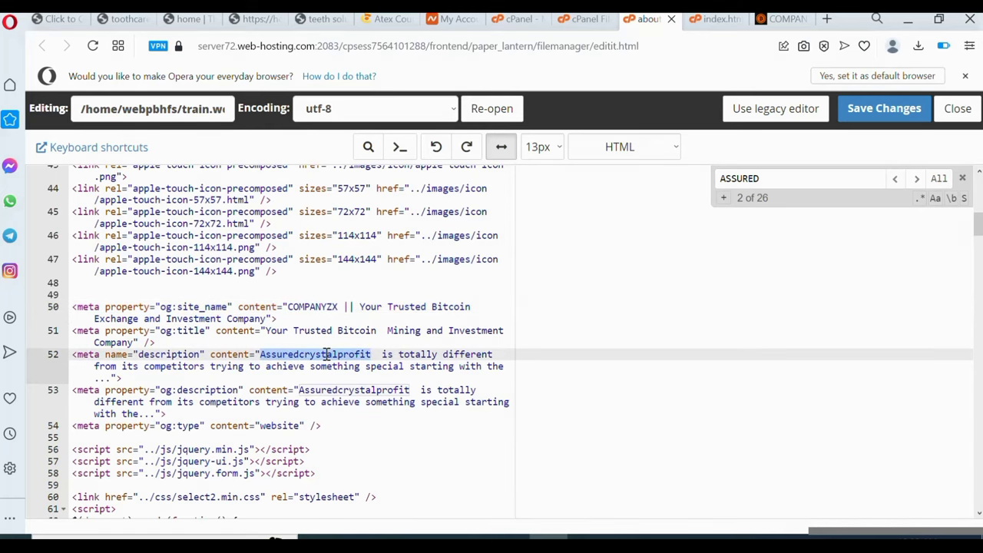
{"action": "type", "text": "COMPANYZX"}
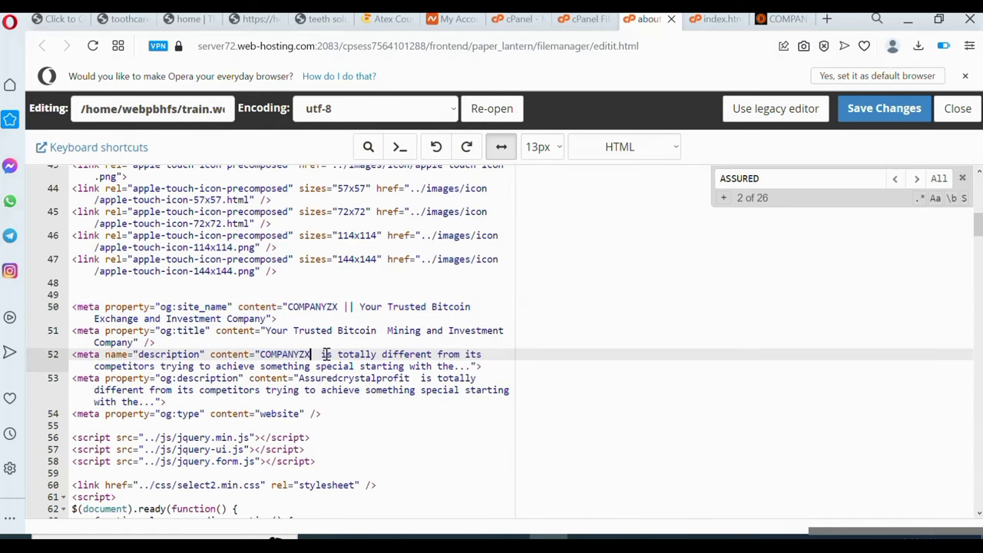
Replace Assuredcrystalprofit with COMPANYZX in the h4 About heading of the title container section.
{"action": "scroll", "coordinate": [326, 354], "scroll_direction": "down", "scroll_amount": 3}
{"action": "scroll", "coordinate": [326, 354], "scroll_direction": "down", "scroll_amount": 12}
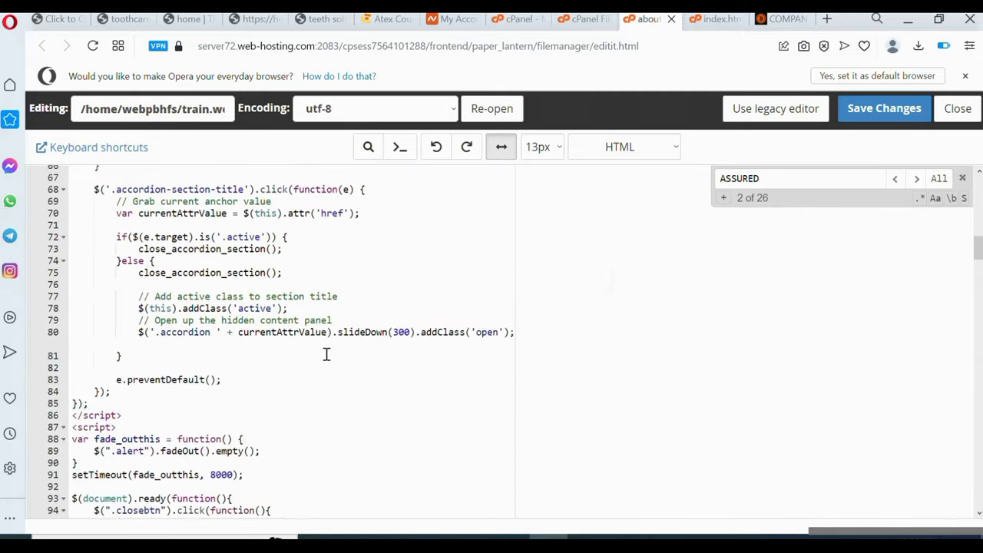
{"action": "scroll", "coordinate": [326, 354], "scroll_direction": "down", "scroll_amount": 10}
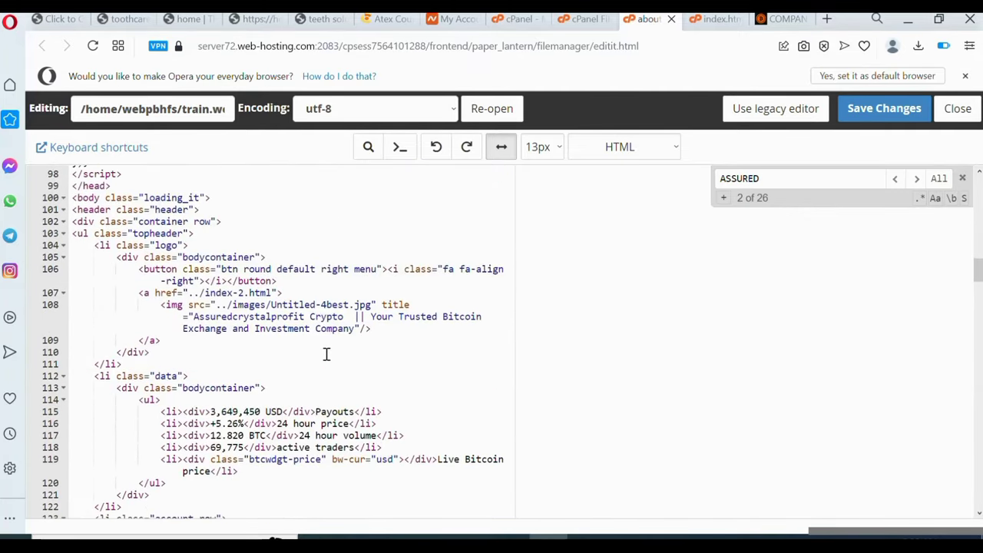
{"action": "scroll", "coordinate": [326, 353], "scroll_direction": "down", "scroll_amount": 2}
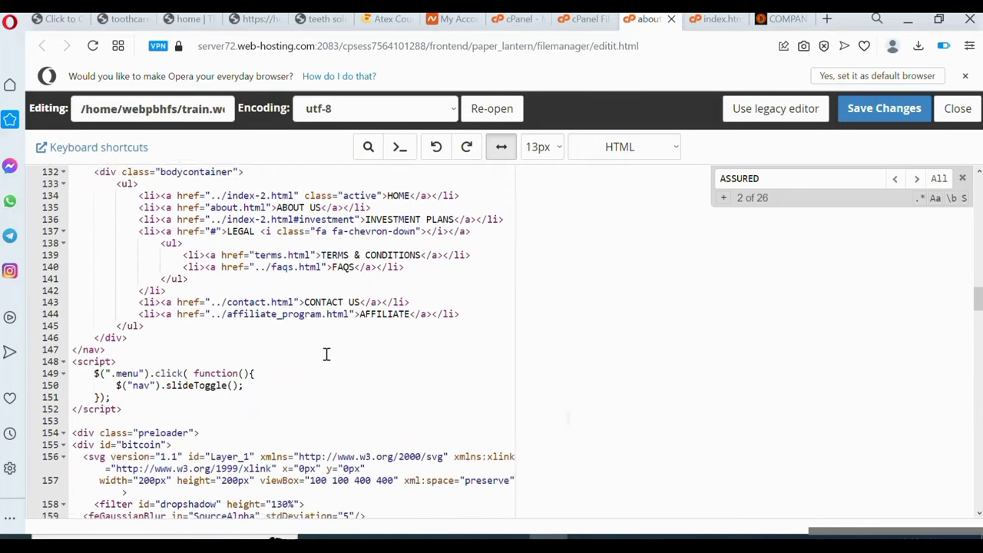
{"action": "scroll", "coordinate": [326, 354], "scroll_direction": "up", "scroll_amount": 1}
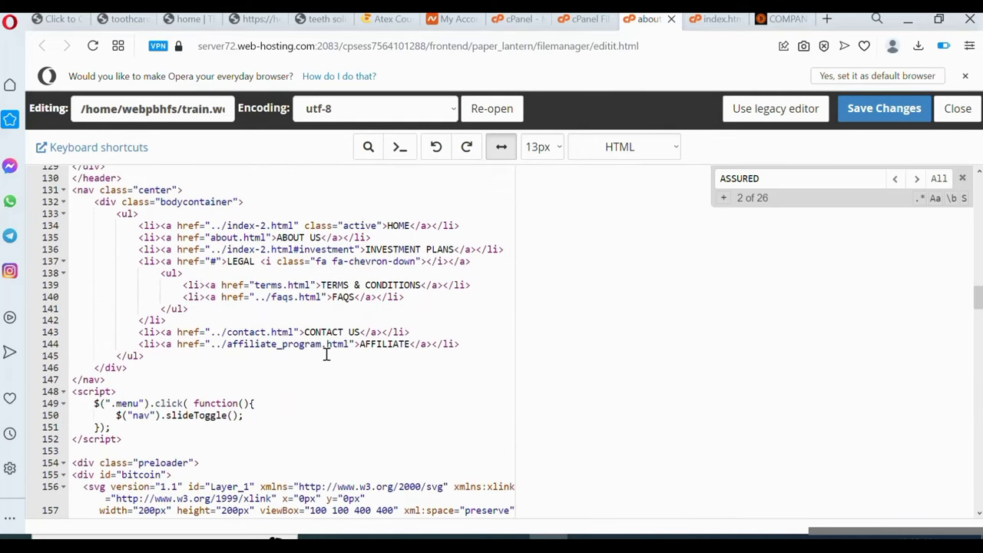
{"action": "scroll", "coordinate": [327, 354], "scroll_direction": "down", "scroll_amount": 11}
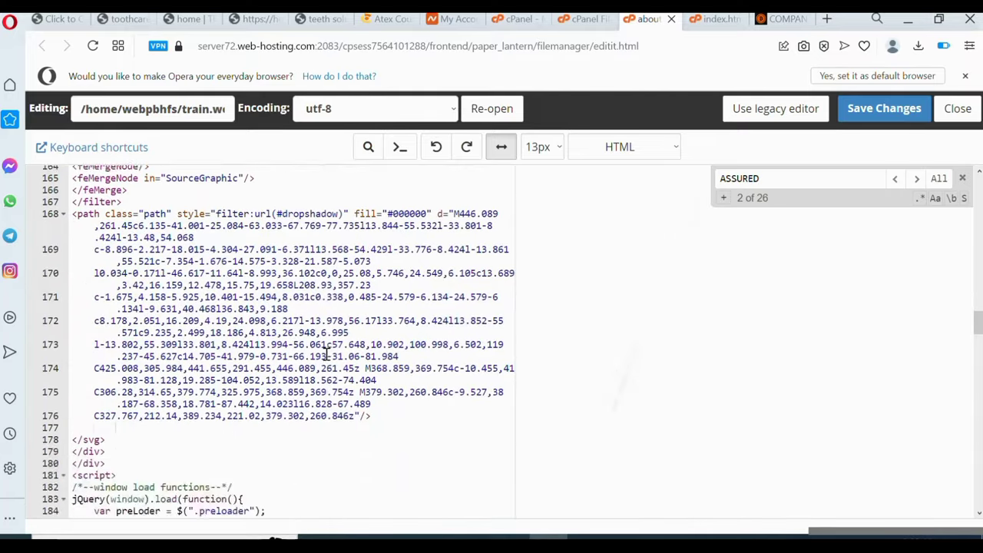
{"action": "scroll", "coordinate": [326, 354], "scroll_direction": "down", "scroll_amount": 6}
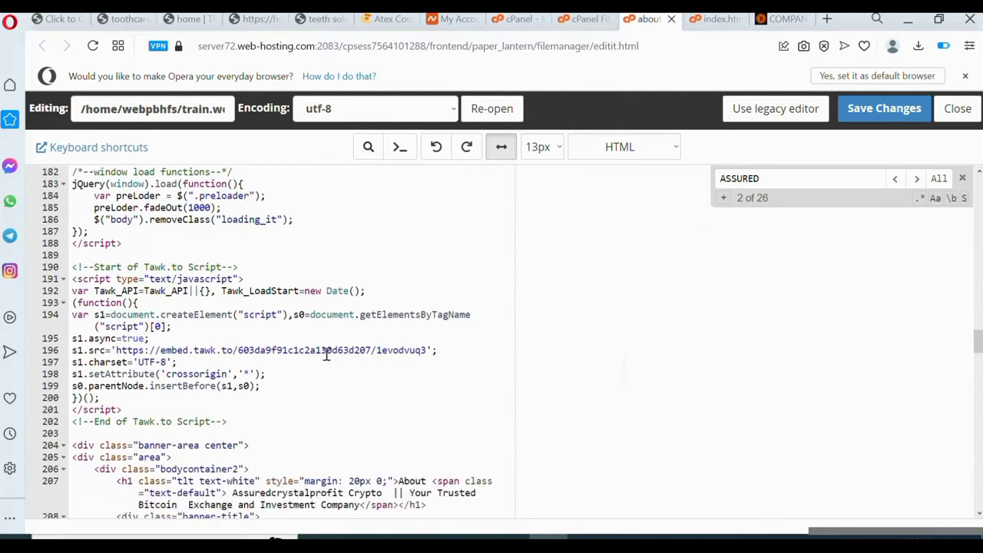
{"action": "scroll", "coordinate": [326, 354], "scroll_direction": "down", "scroll_amount": 12}
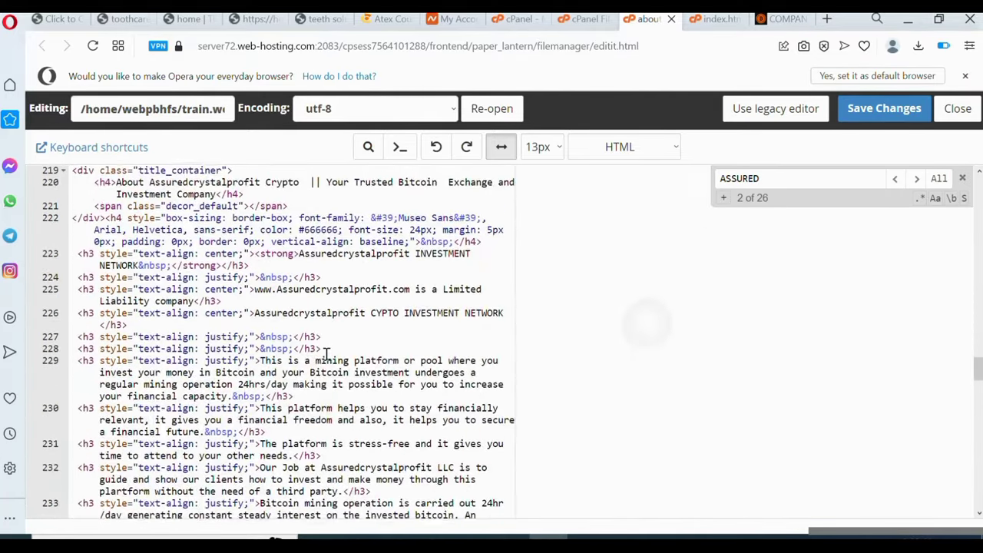
{"action": "scroll", "coordinate": [326, 354], "scroll_direction": "up", "scroll_amount": 1}
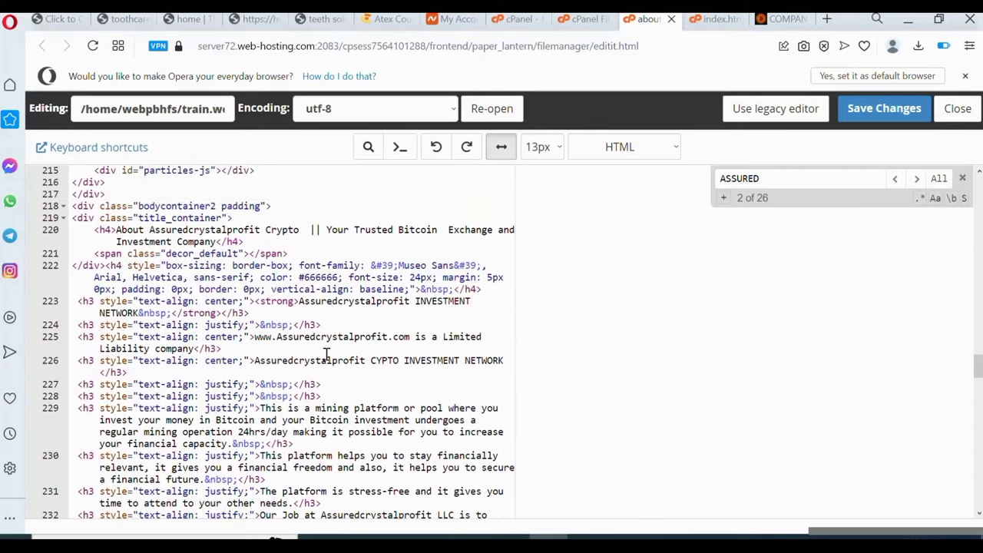
{"action": "double_click", "coordinate": [188, 231]}
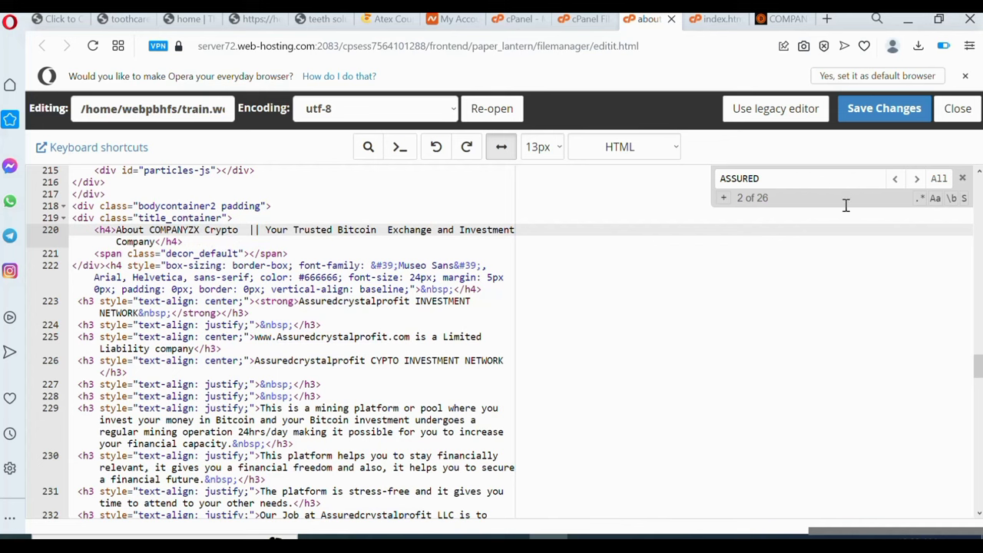
Save the description and h4 heading changes in about.html and reload the live About Us page.
{"action": "left_click", "coordinate": [862, 112]}
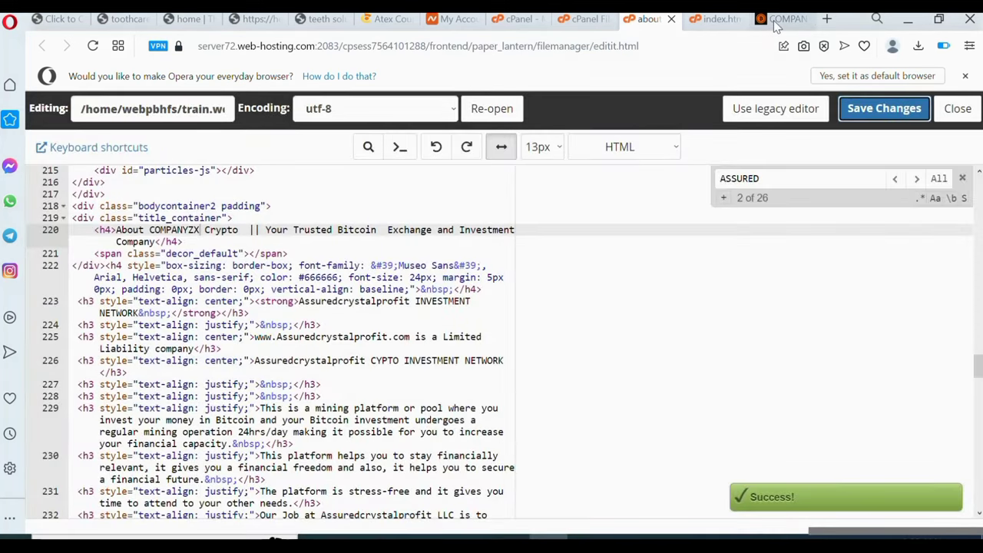
{"action": "left_click", "coordinate": [777, 20]}
{"action": "left_click", "coordinate": [93, 46]}
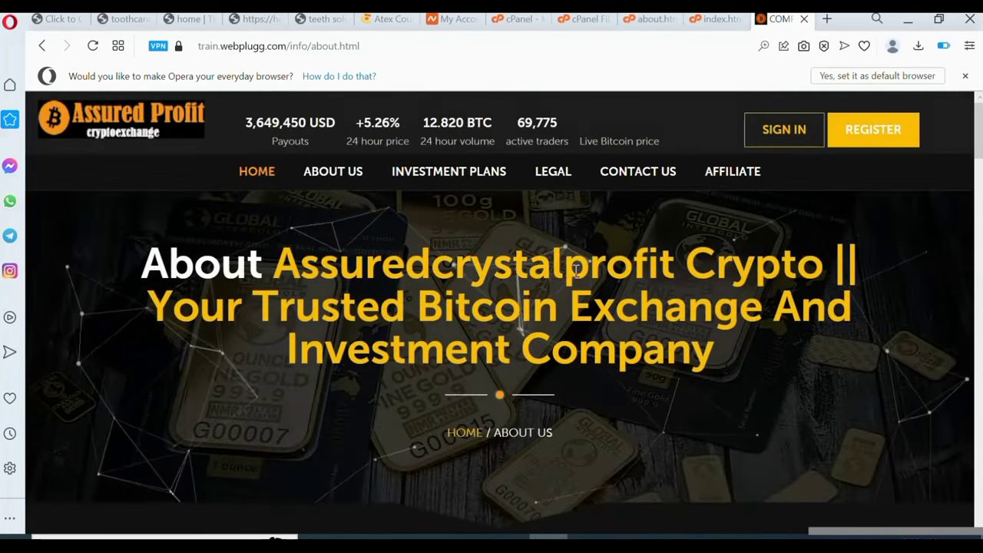
Look through the live About Us page to check the edited heading and where the old company name is still used.
{"action": "scroll", "coordinate": [762, 367], "scroll_direction": "down", "scroll_amount": 1}
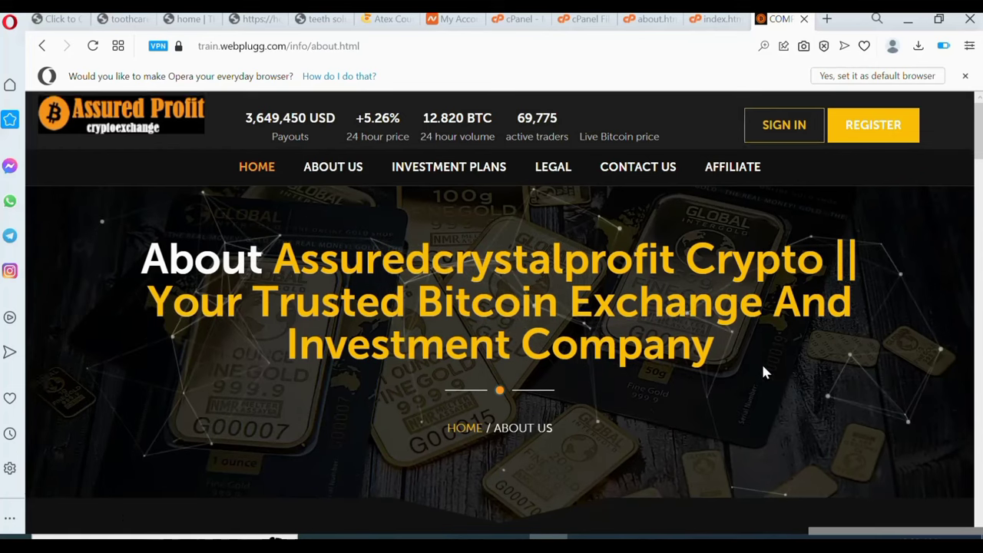
{"action": "scroll", "coordinate": [763, 372], "scroll_direction": "down", "scroll_amount": 4}
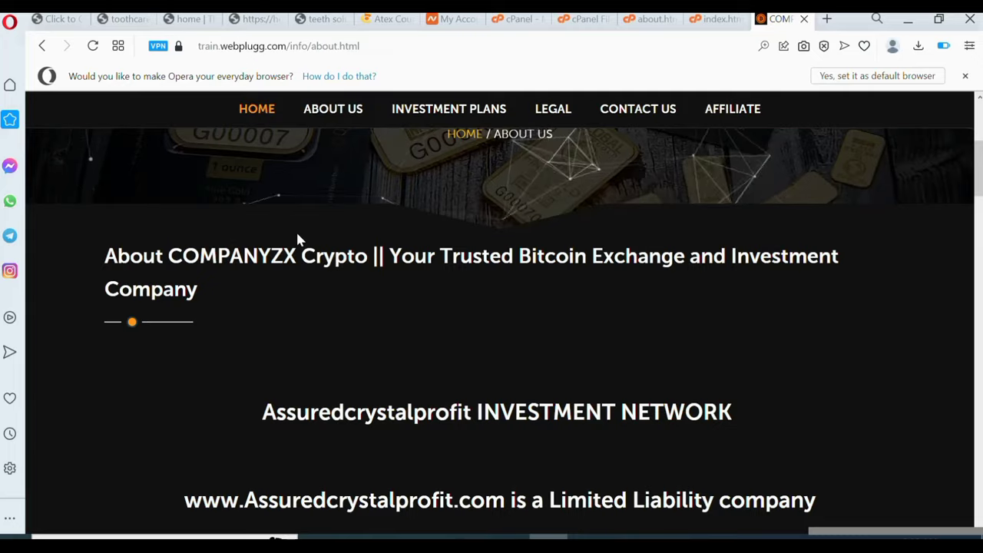
{"action": "scroll", "coordinate": [299, 240], "scroll_direction": "down", "scroll_amount": 18}
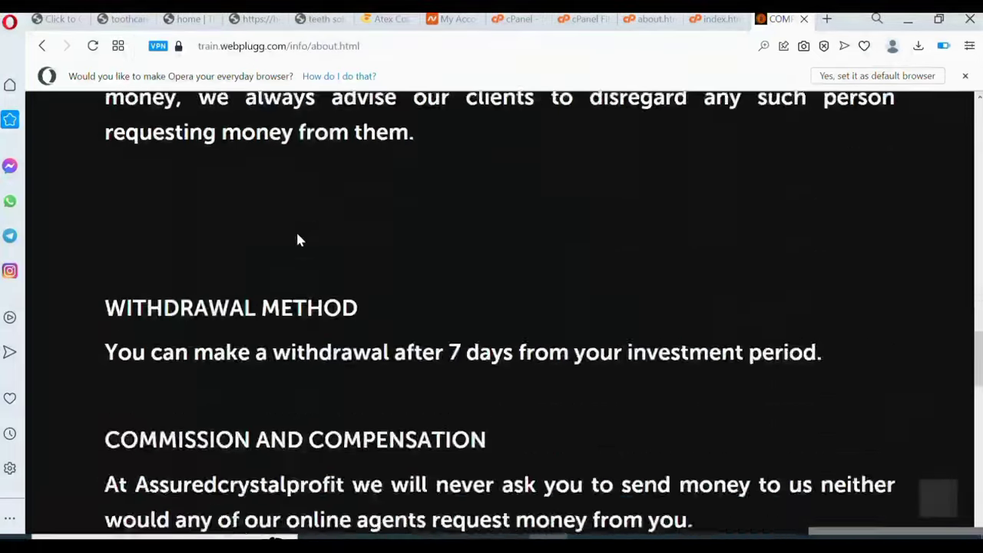
{"action": "scroll", "coordinate": [299, 240], "scroll_direction": "down", "scroll_amount": 7}
{"action": "scroll", "coordinate": [300, 240], "scroll_direction": "up", "scroll_amount": 12}
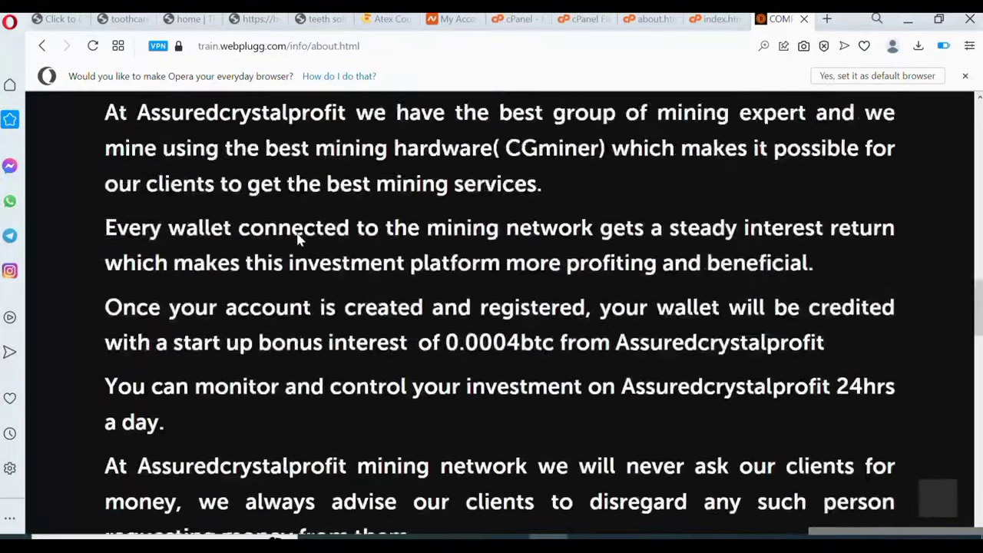
{"action": "scroll", "coordinate": [300, 240], "scroll_direction": "up", "scroll_amount": 15}
{"action": "scroll", "coordinate": [299, 240], "scroll_direction": "down", "scroll_amount": 3}
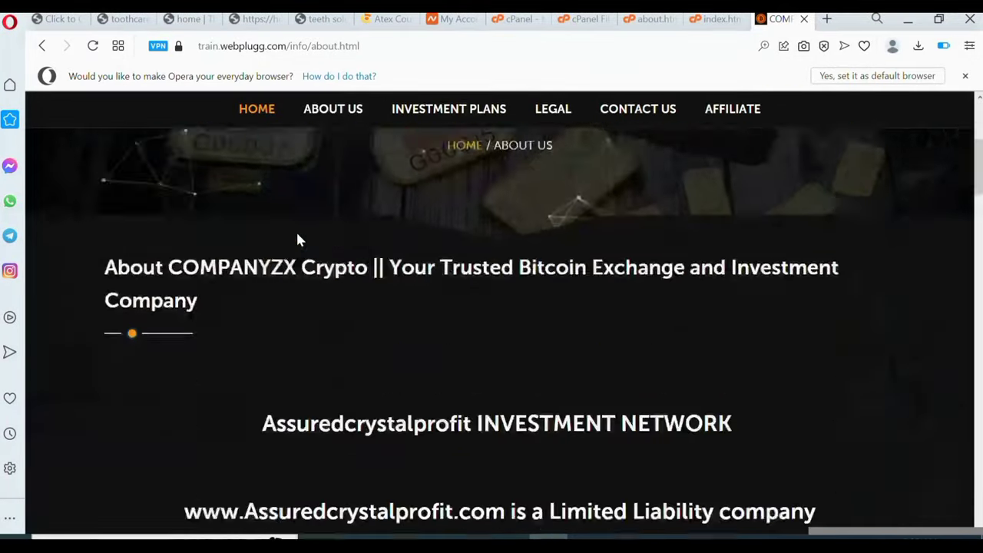
{"action": "scroll", "coordinate": [300, 240], "scroll_direction": "down", "scroll_amount": 8}
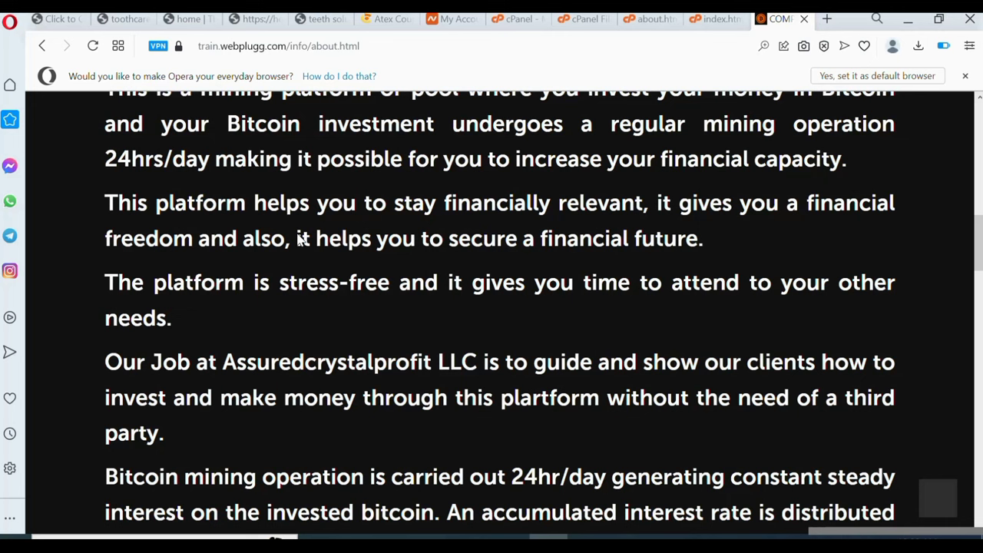
{"action": "scroll", "coordinate": [299, 241], "scroll_direction": "up", "scroll_amount": 11}
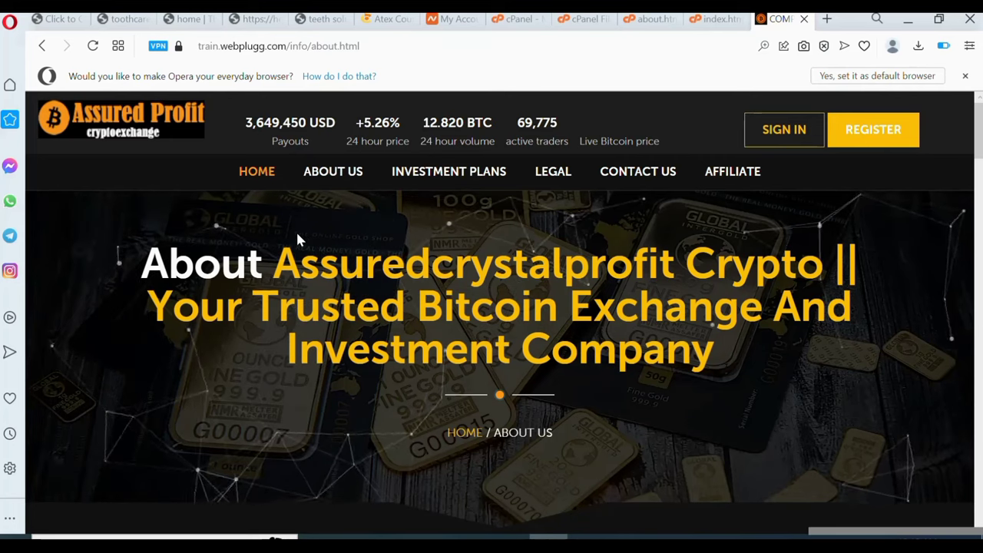
{"action": "scroll", "coordinate": [298, 240], "scroll_direction": "down", "scroll_amount": 4}
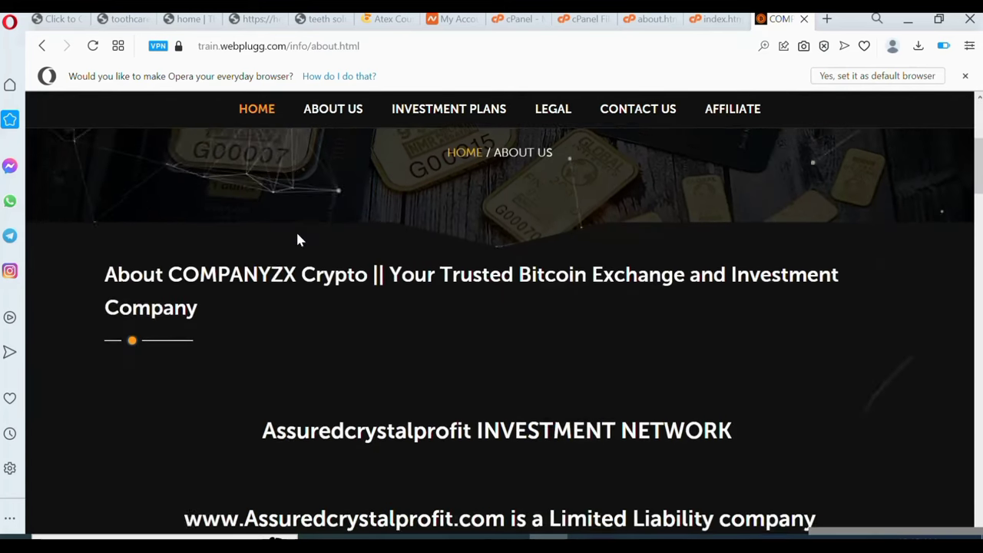
{"action": "scroll", "coordinate": [298, 240], "scroll_direction": "down", "scroll_amount": 2}
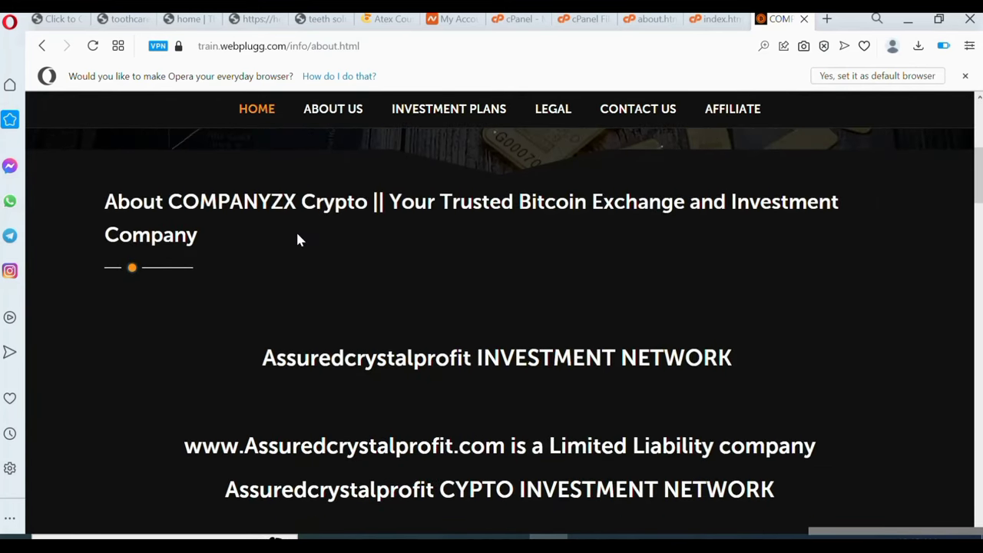